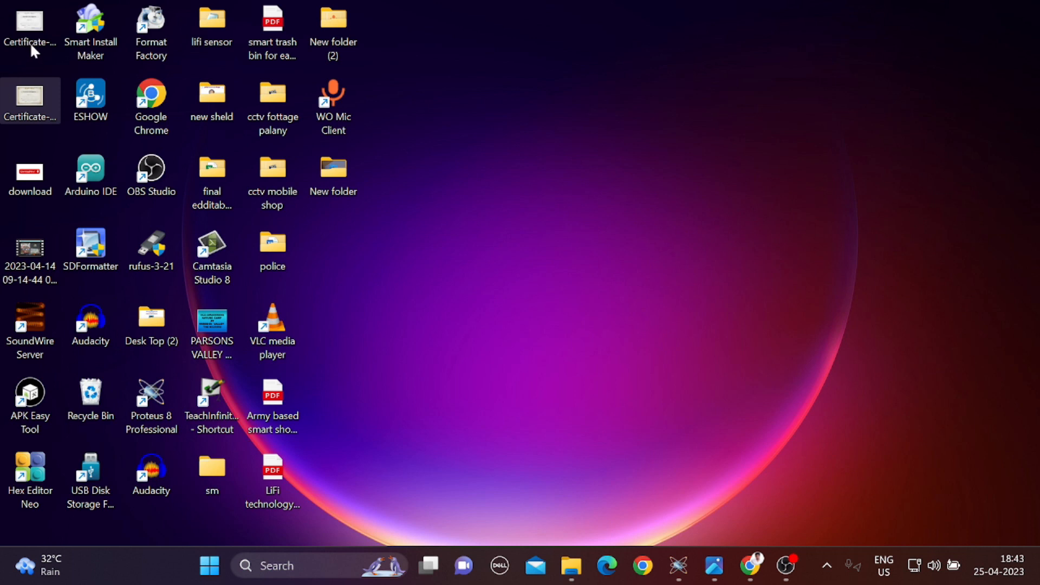
View the two Certificate-Of-Completion template images from the desktop in Photos, ending on Printable-1, and minimize the viewer.
{"action": "left_click", "coordinate": [37, 33]}
{"action": "double_click", "coordinate": [37, 32]}
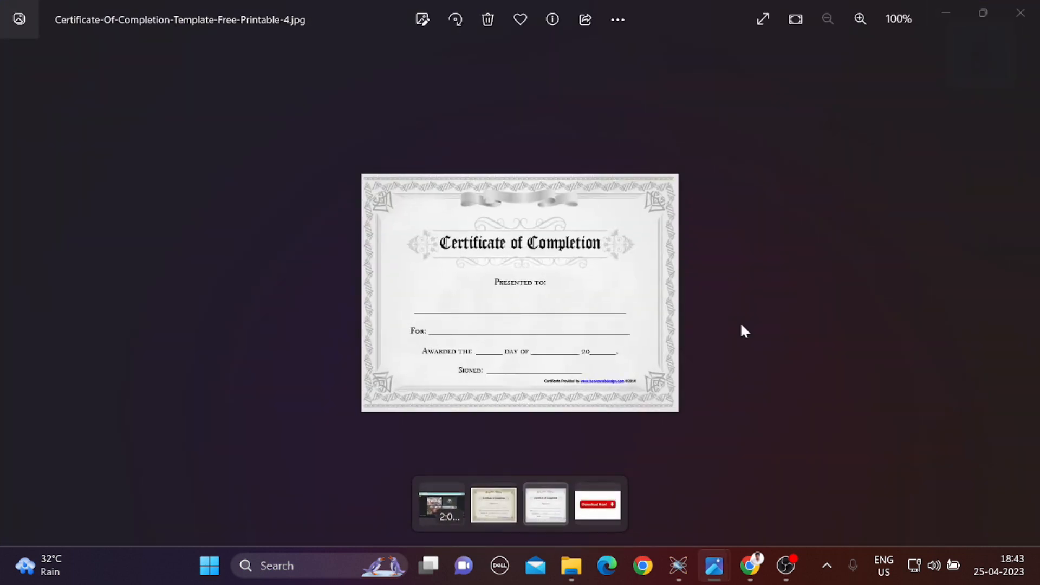
{"action": "left_click", "coordinate": [476, 59]}
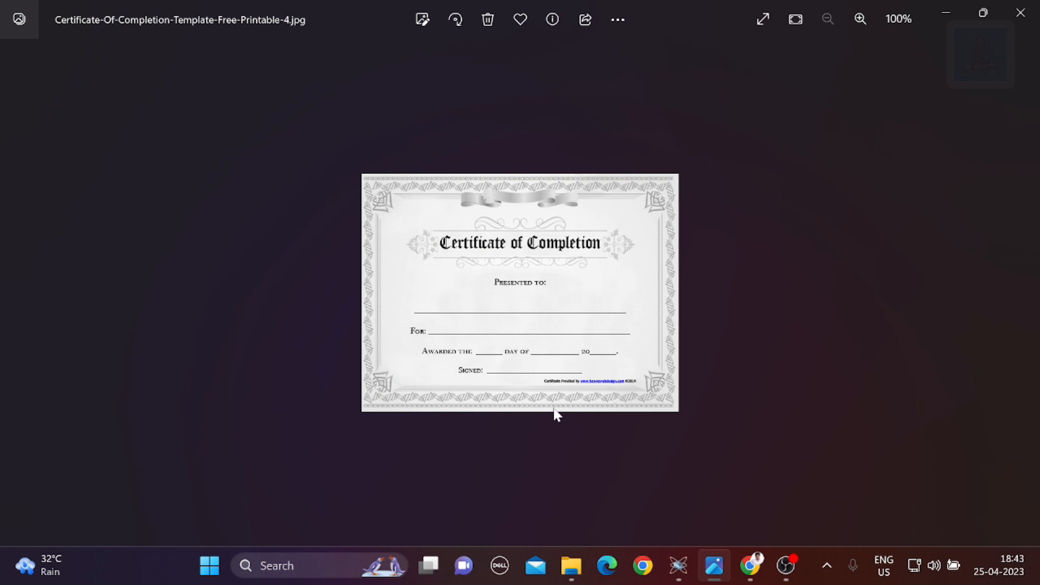
{"action": "mouse_move", "coordinate": [530, 447]}
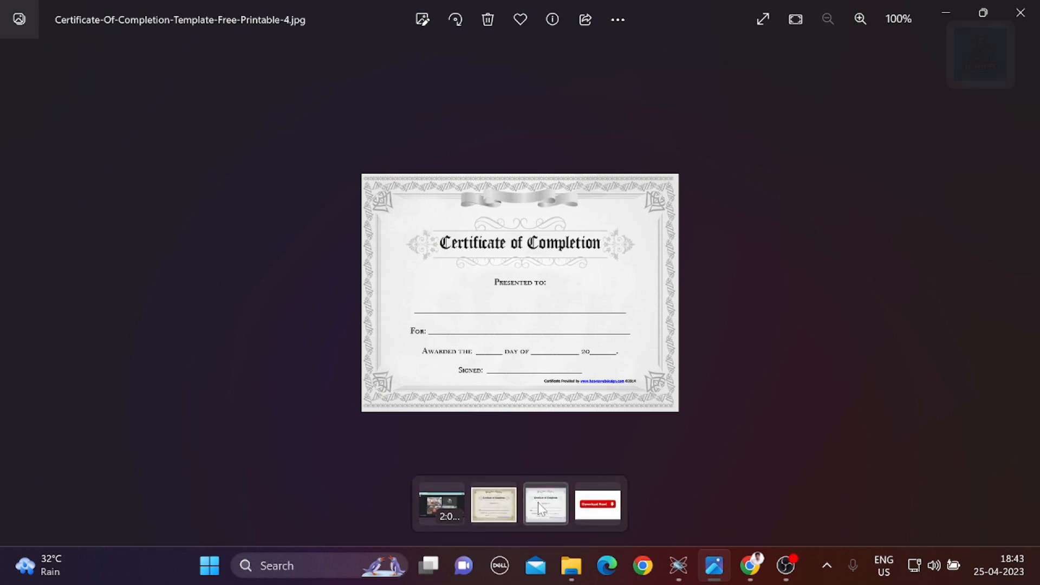
{"action": "left_click", "coordinate": [501, 511]}
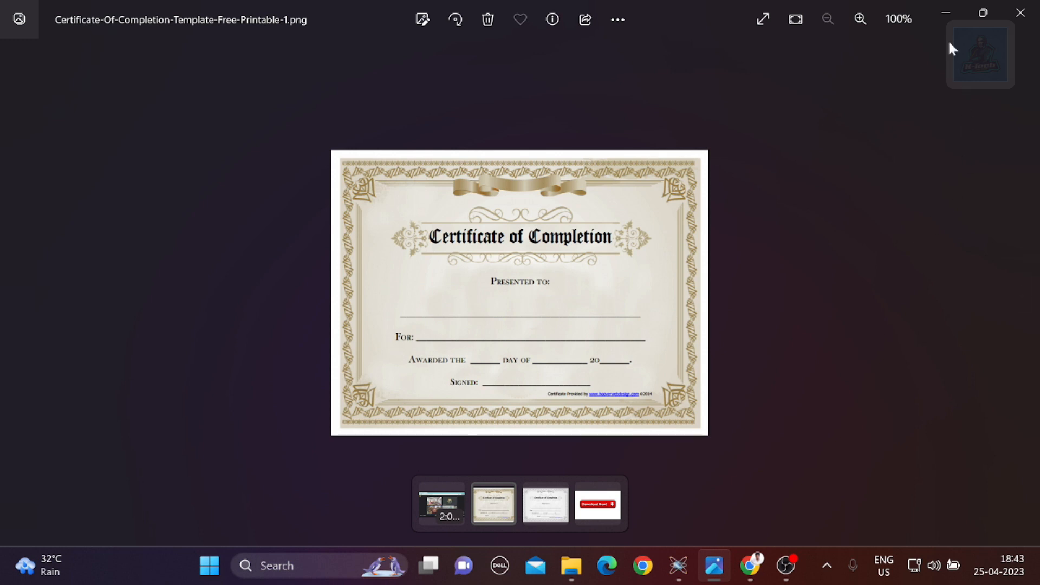
{"action": "left_click", "coordinate": [952, 12]}
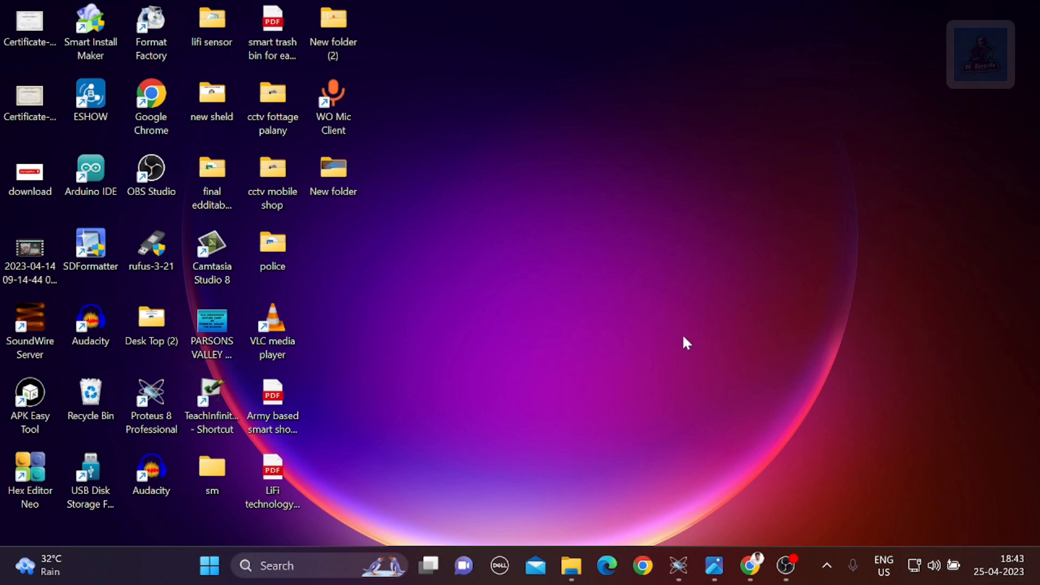
Switch to Word and create a blank document.
{"action": "left_click", "coordinate": [205, 564]}
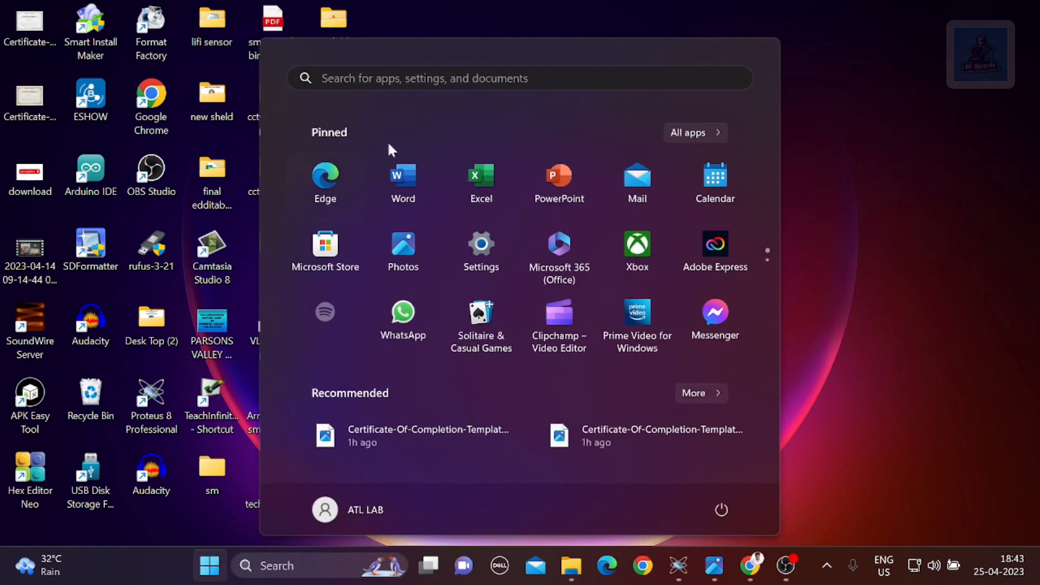
{"action": "left_click", "coordinate": [415, 181]}
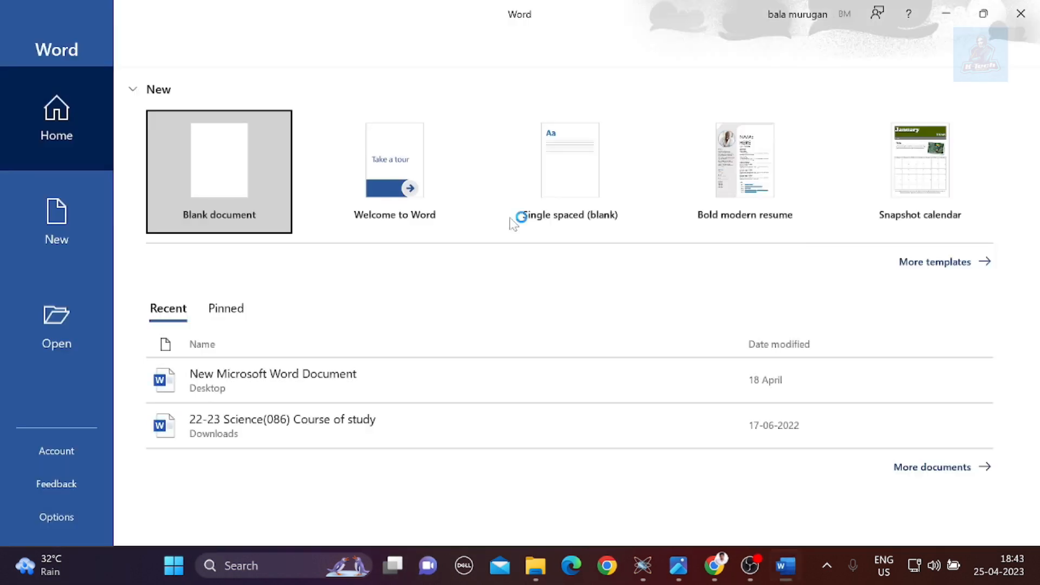
{"action": "left_click", "coordinate": [158, 169]}
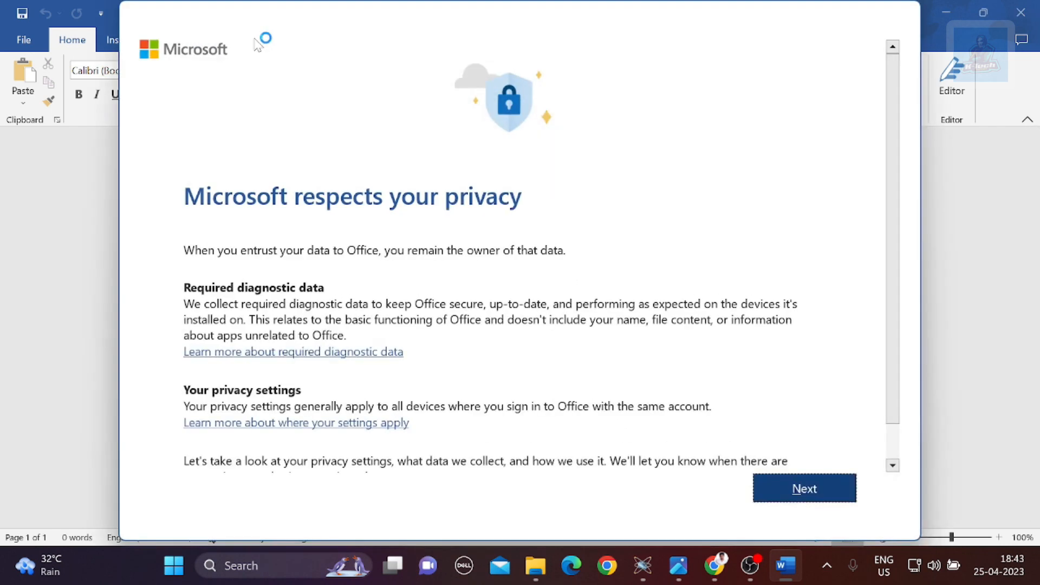
Go through the Microsoft privacy notice, declining personalized offers, and finish it to reach the blank document.
{"action": "left_click", "coordinate": [821, 487]}
{"action": "left_click", "coordinate": [748, 489]}
{"action": "left_click", "coordinate": [764, 496]}
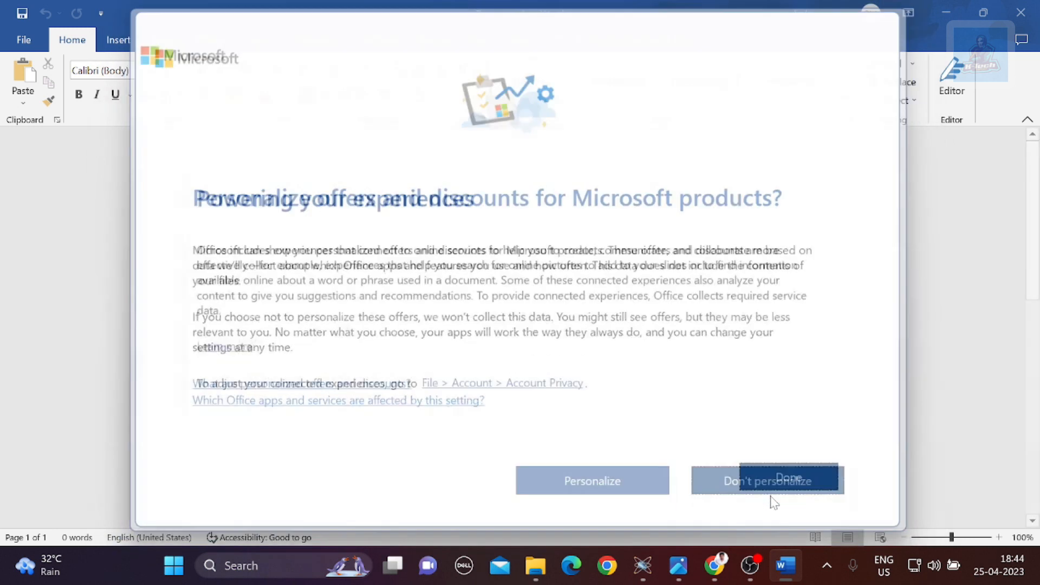
{"action": "left_click", "coordinate": [815, 484]}
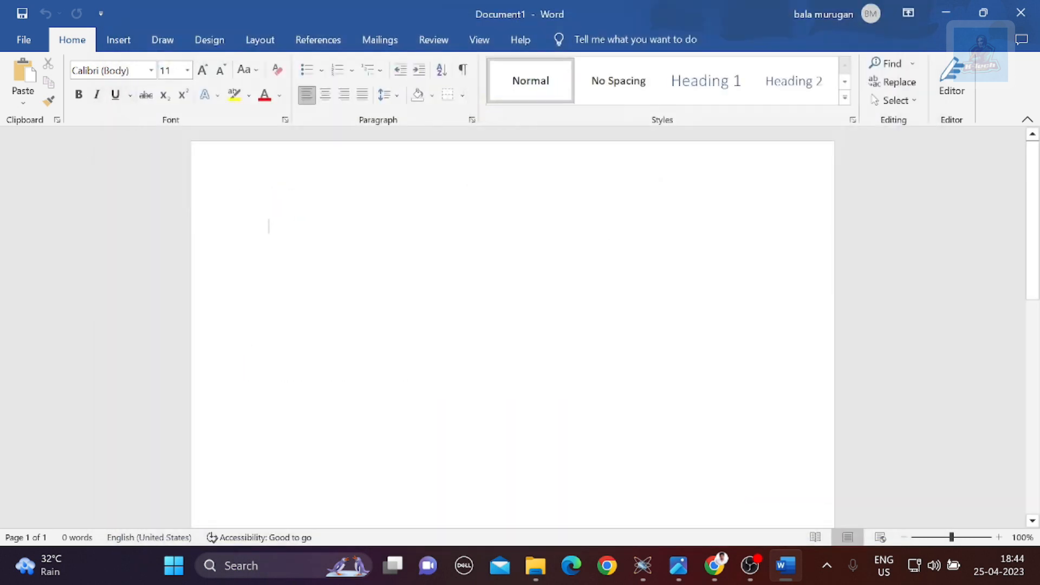
Set the page to landscape orientation with the A4 (210 x 297 mm) paper size.
{"action": "left_click", "coordinate": [254, 43]}
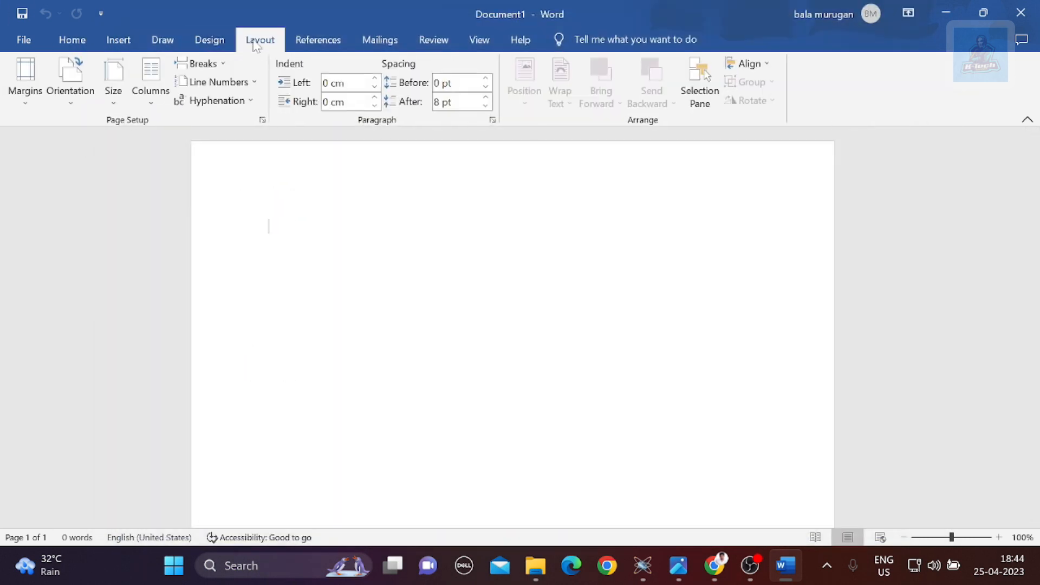
{"action": "left_click", "coordinate": [68, 100]}
{"action": "left_click", "coordinate": [86, 166]}
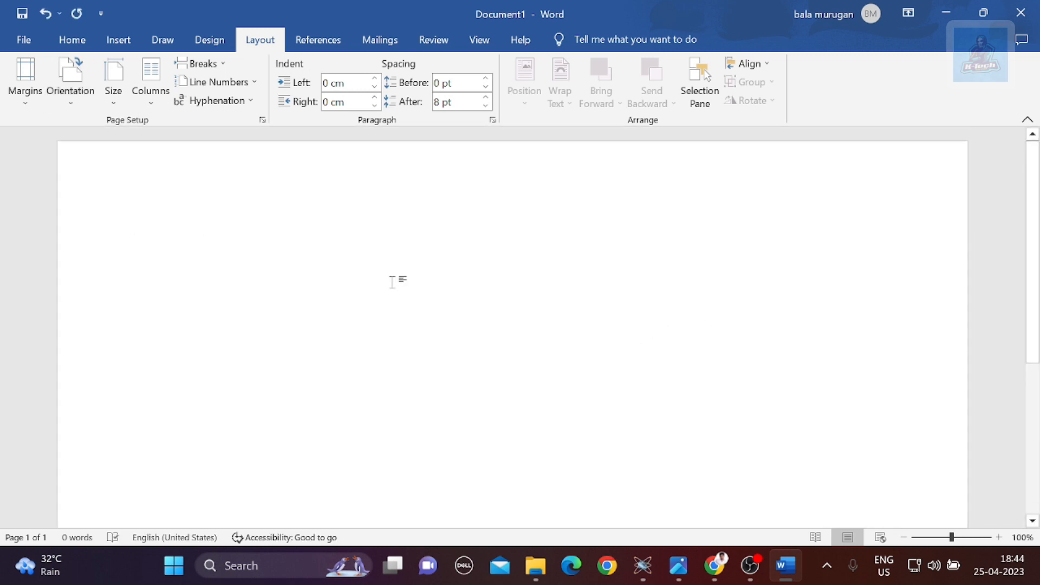
{"action": "left_click", "coordinate": [121, 87]}
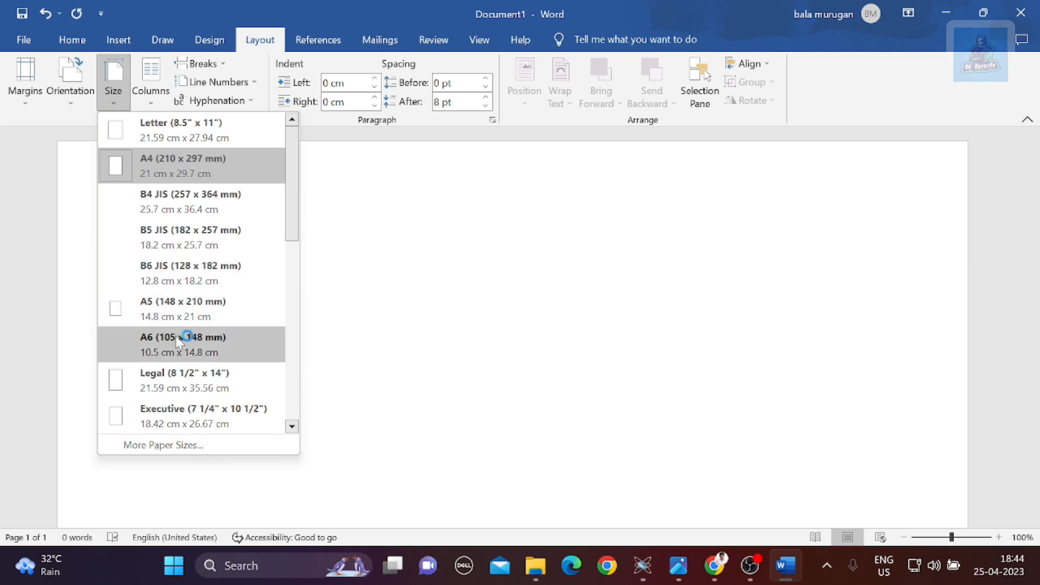
{"action": "left_click", "coordinate": [205, 168]}
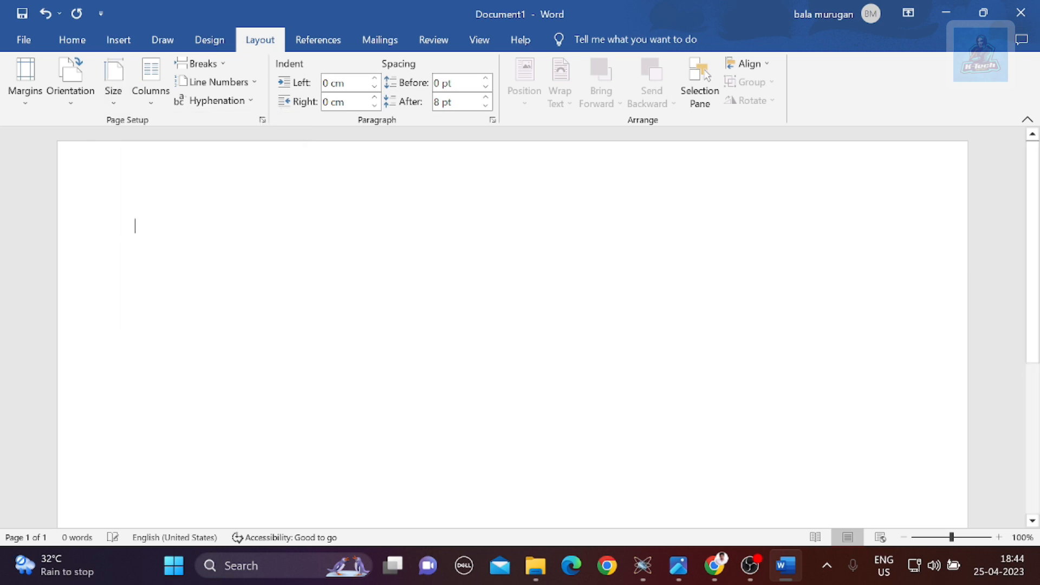
Insert the desktop picture Certificate-Of-Completion-Template-Free-Printable-1 into the blank landscape page.
{"action": "left_click", "coordinate": [939, 537]}
{"action": "left_click", "coordinate": [939, 538]}
{"action": "left_click", "coordinate": [940, 537]}
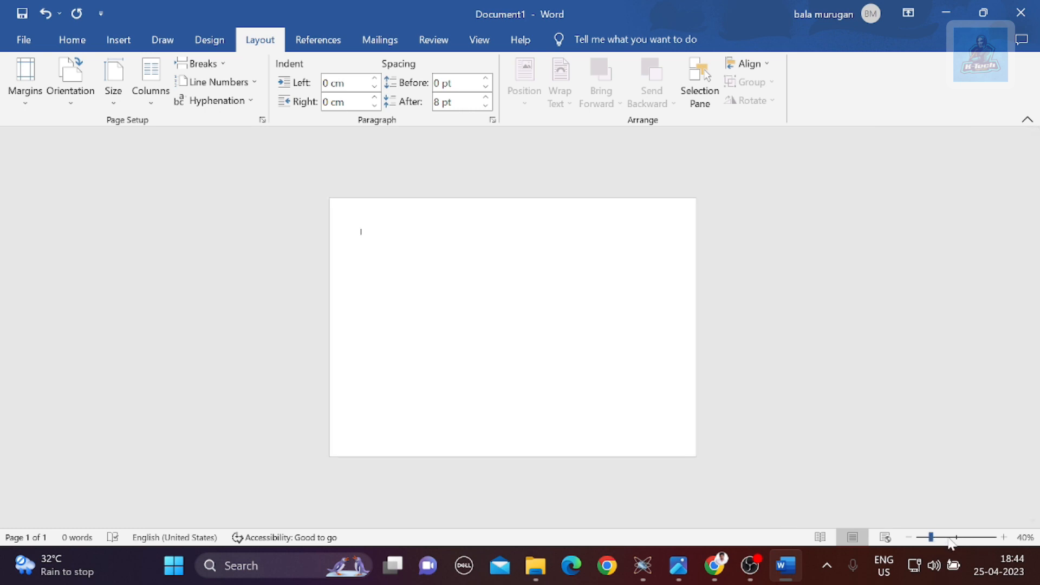
{"action": "left_click", "coordinate": [936, 537]}
{"action": "right_click", "coordinate": [387, 208]}
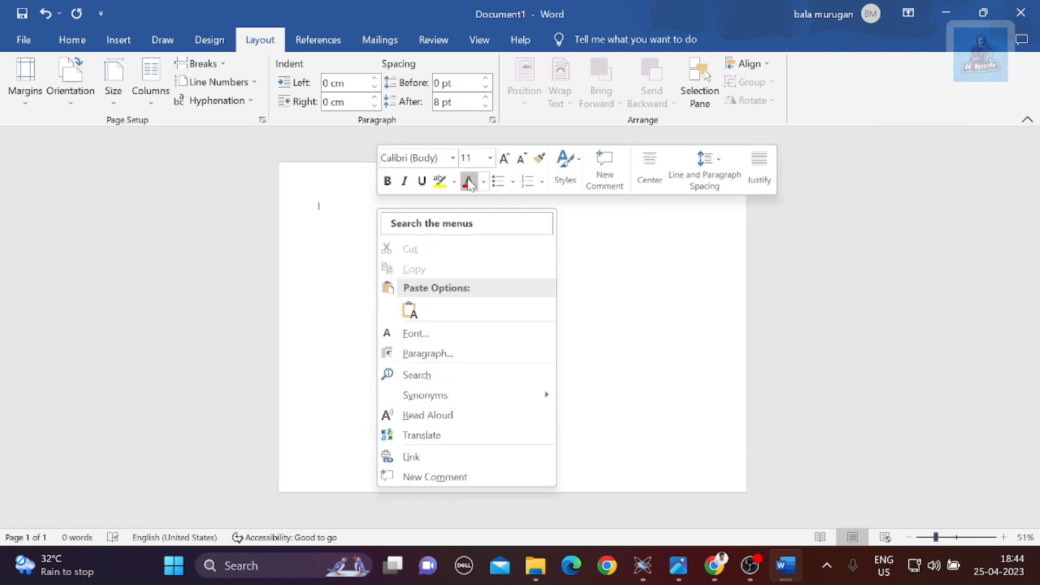
{"action": "left_click", "coordinate": [317, 211]}
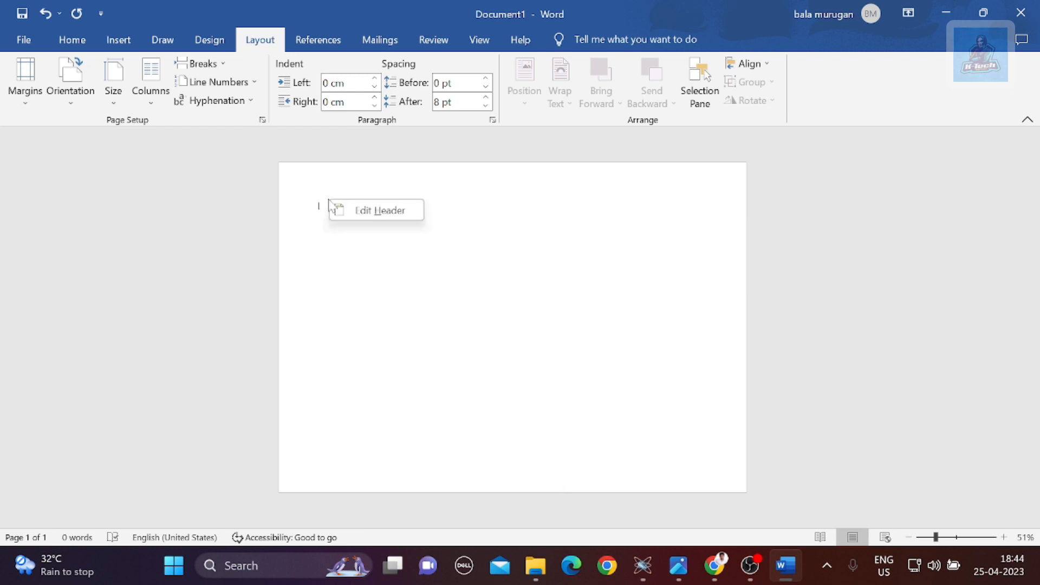
{"action": "left_click", "coordinate": [75, 42]}
{"action": "left_click", "coordinate": [129, 43]}
{"action": "left_click", "coordinate": [163, 78]}
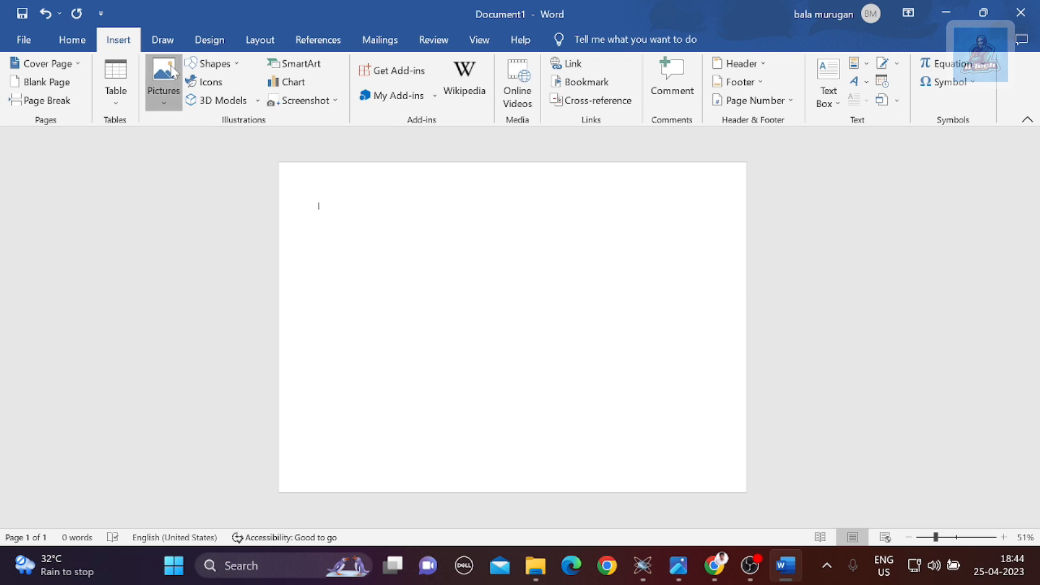
{"action": "left_click", "coordinate": [194, 144]}
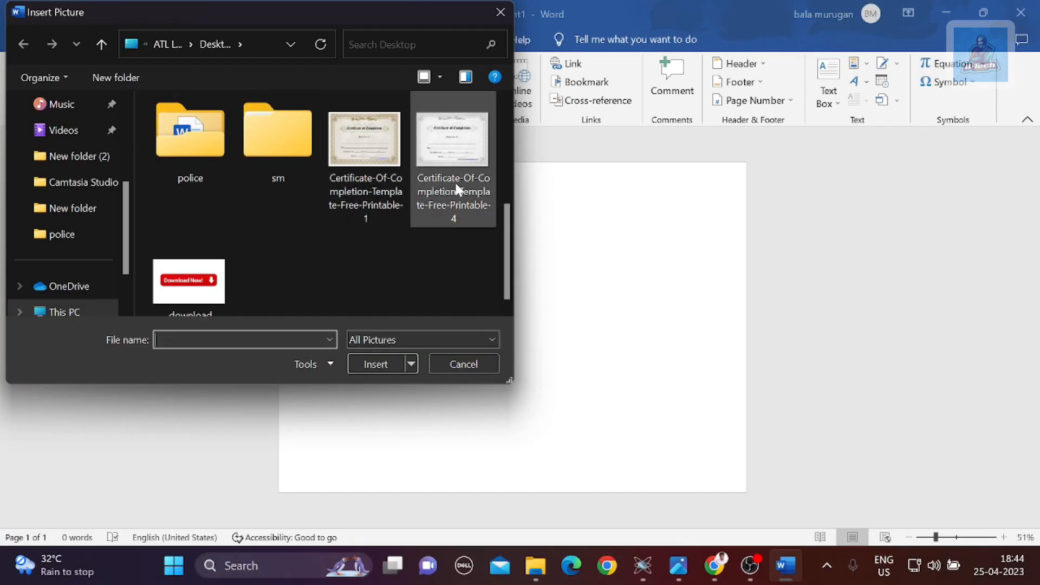
{"action": "left_click", "coordinate": [371, 163]}
{"action": "left_click", "coordinate": [398, 364]}
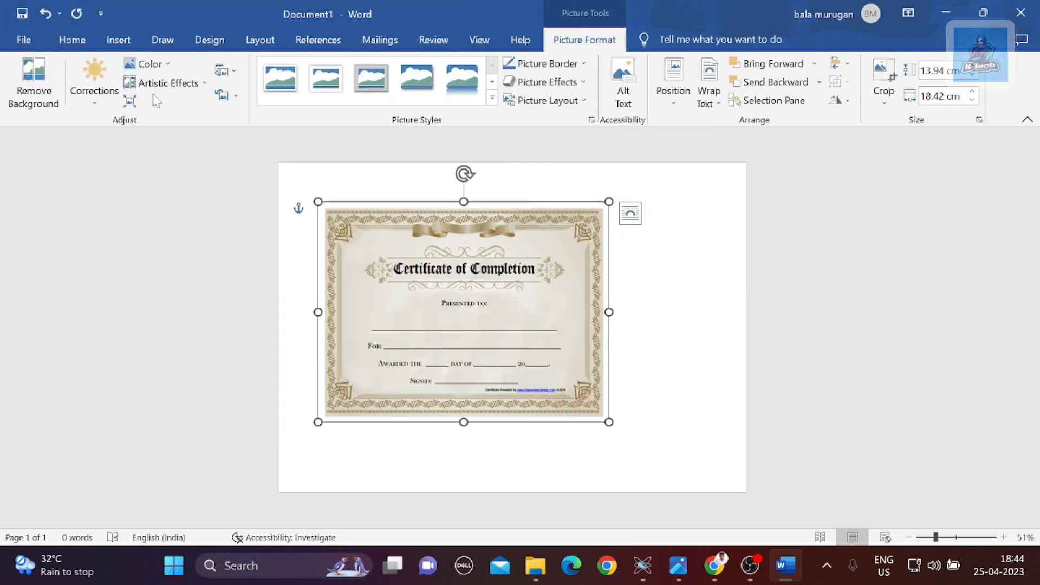
Reapply the A4 (210 x 297 mm) paper size with the certificate picture selected.
{"action": "left_click", "coordinate": [254, 40]}
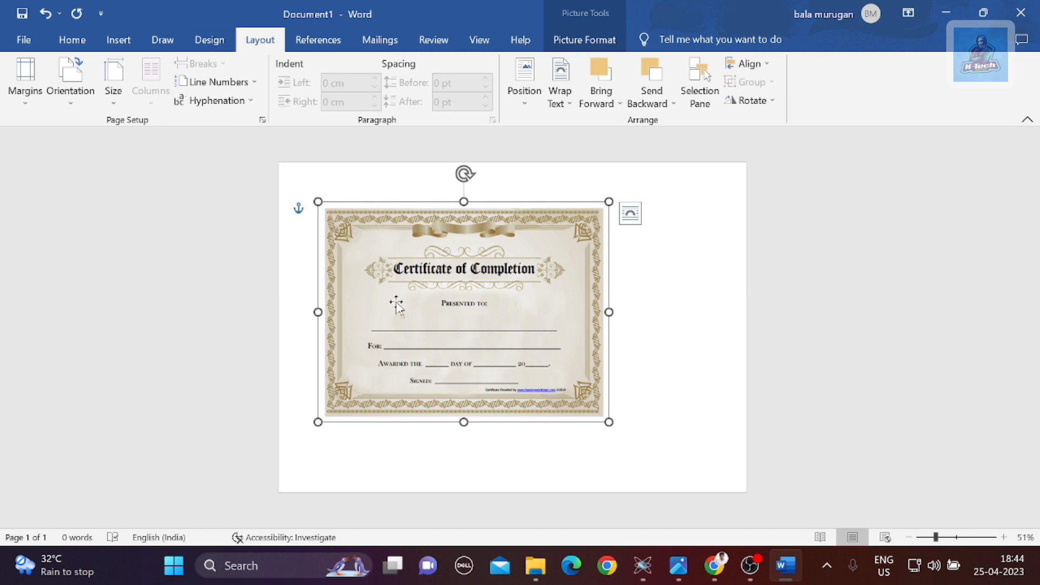
{"action": "left_click", "coordinate": [115, 77]}
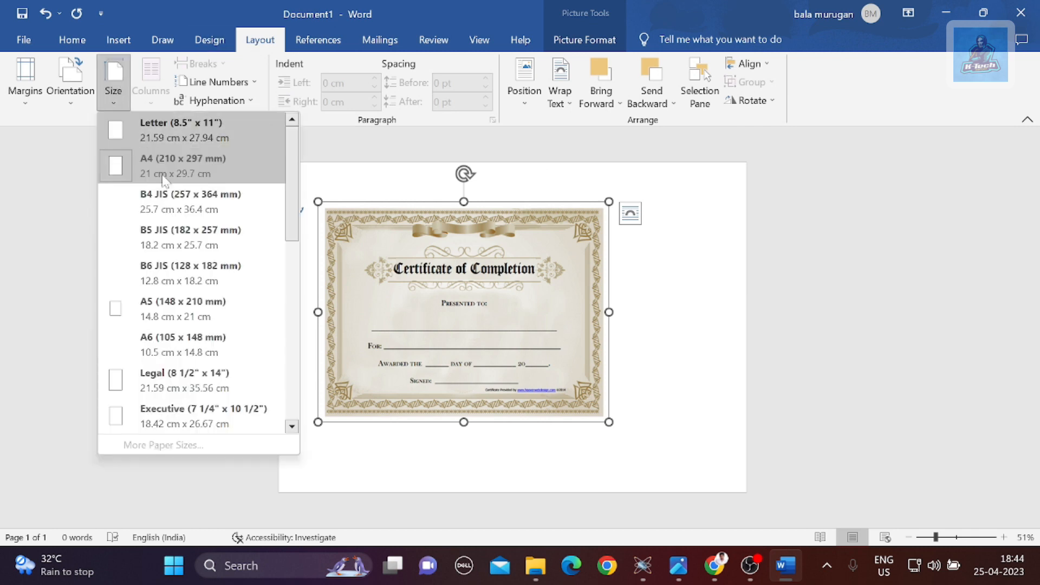
{"action": "left_click", "coordinate": [197, 168]}
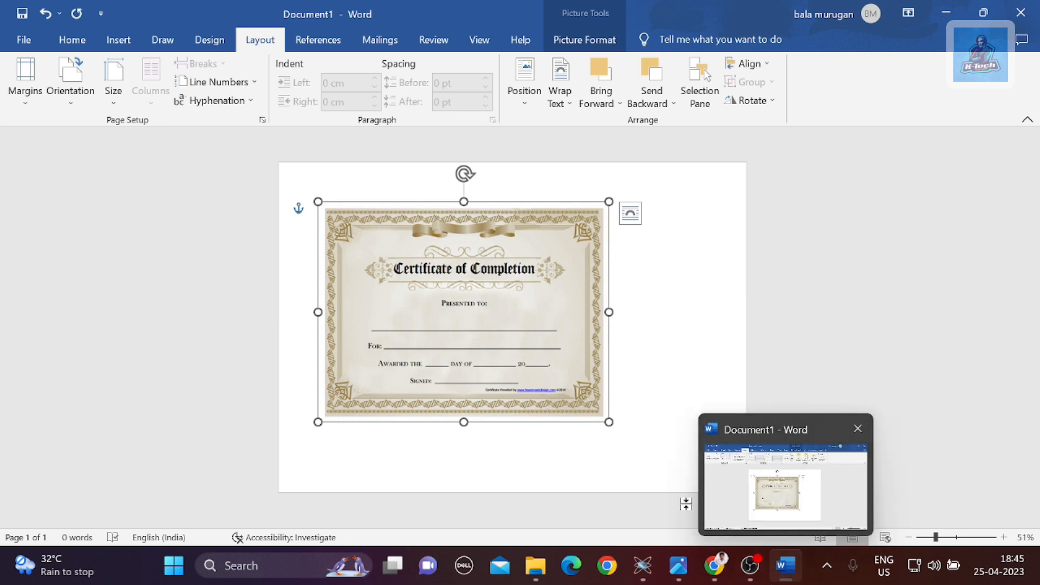
Enlarge the certificate picture and reposition it so it nearly fills the landscape page and is roughly centred, and deselect it.
{"action": "left_click_drag", "start_coordinate": [609, 422], "coordinate": [740, 475]}
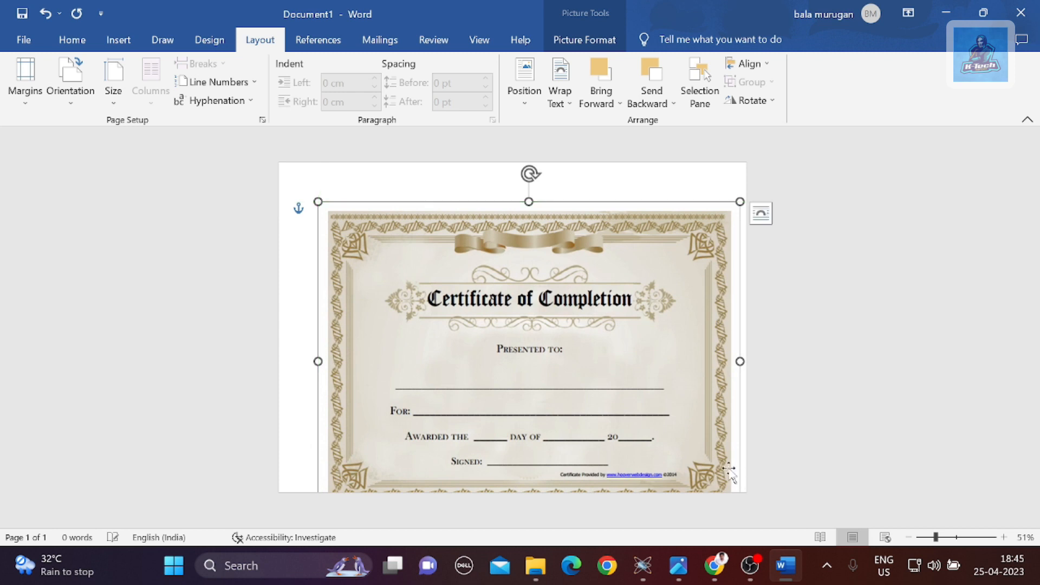
{"action": "left_click_drag", "start_coordinate": [592, 357], "coordinate": [548, 311]}
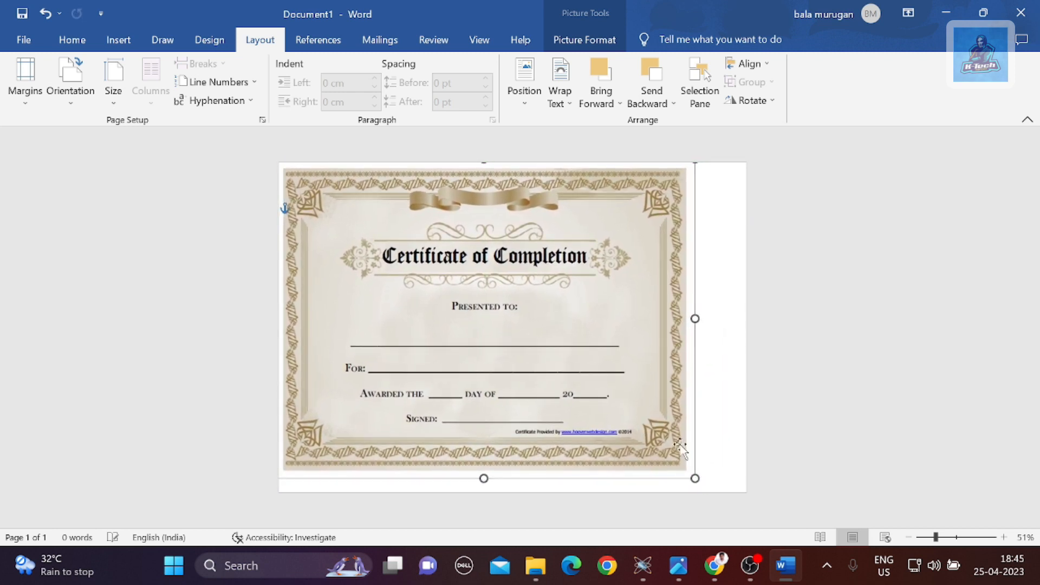
{"action": "left_click_drag", "start_coordinate": [695, 479], "coordinate": [732, 476]}
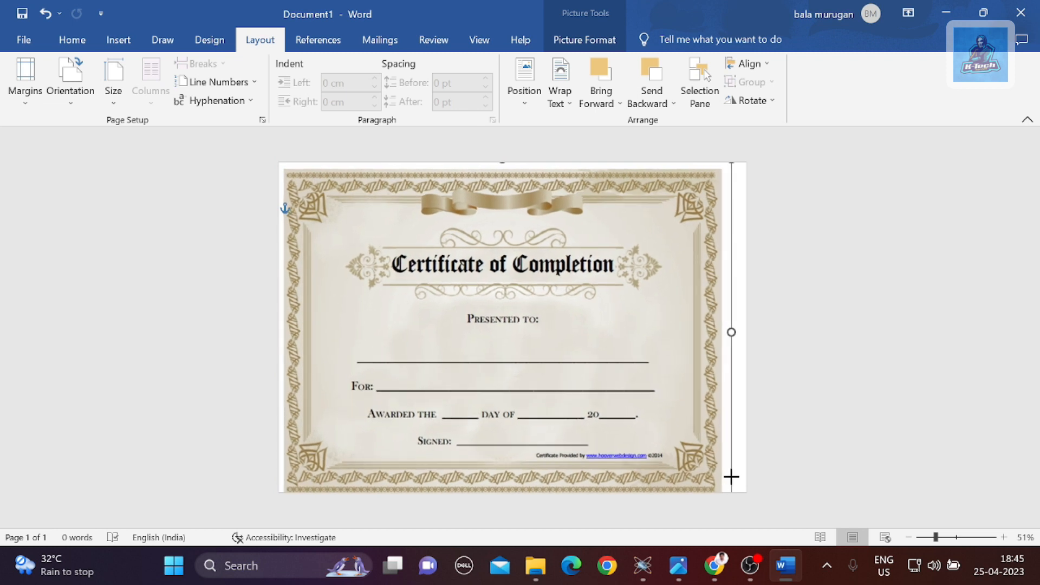
{"action": "left_click_drag", "start_coordinate": [646, 447], "coordinate": [654, 445]}
{"action": "left_click_drag", "start_coordinate": [517, 418], "coordinate": [517, 391]}
{"action": "left_click_drag", "start_coordinate": [736, 475], "coordinate": [724, 467]}
{"action": "left_click_drag", "start_coordinate": [613, 392], "coordinate": [616, 424]}
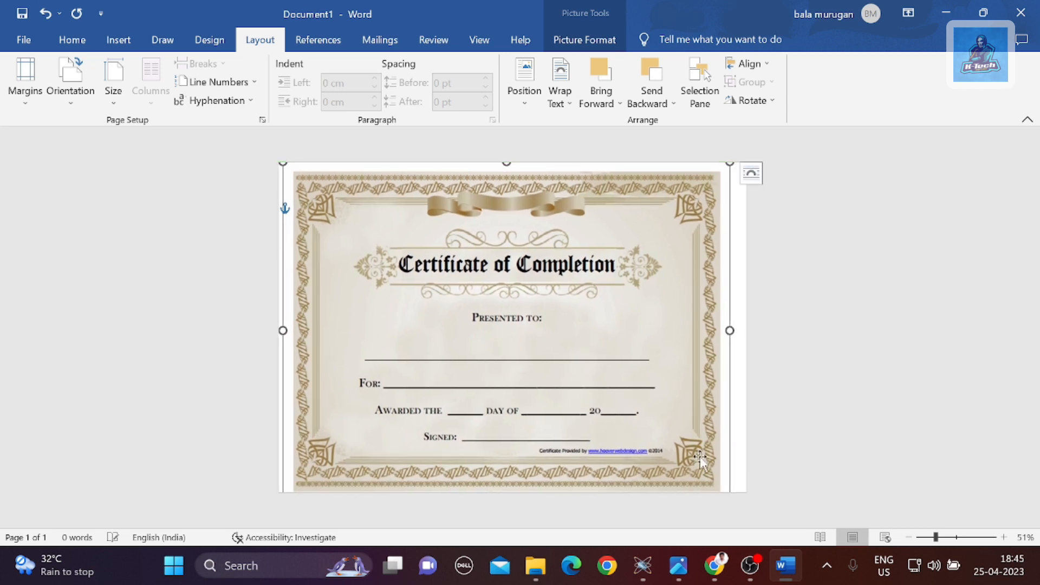
{"action": "left_click_drag", "start_coordinate": [729, 490], "coordinate": [719, 482]}
{"action": "left_click_drag", "start_coordinate": [618, 398], "coordinate": [628, 405]}
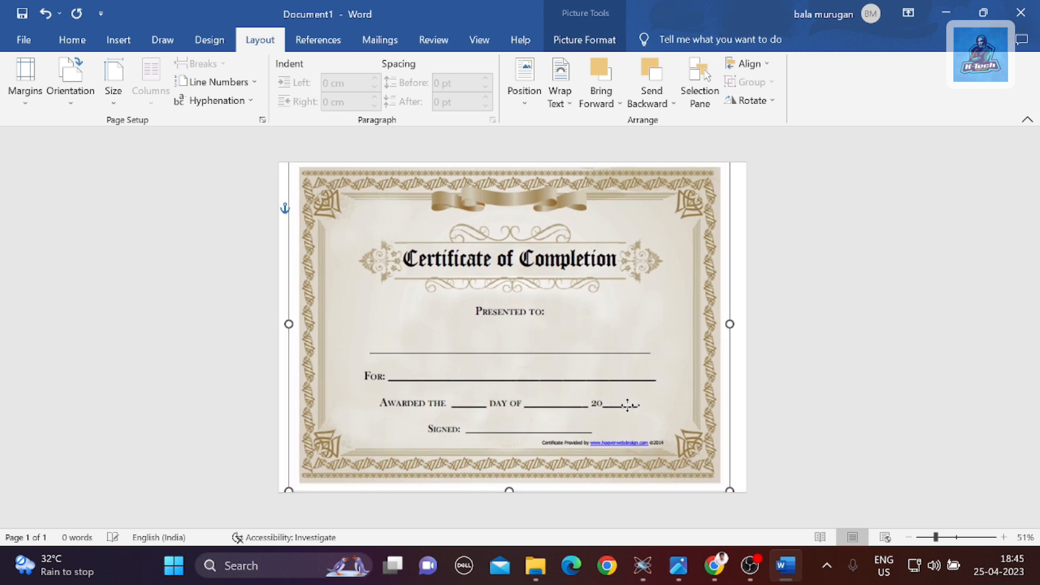
{"action": "key", "text": "Escape"}
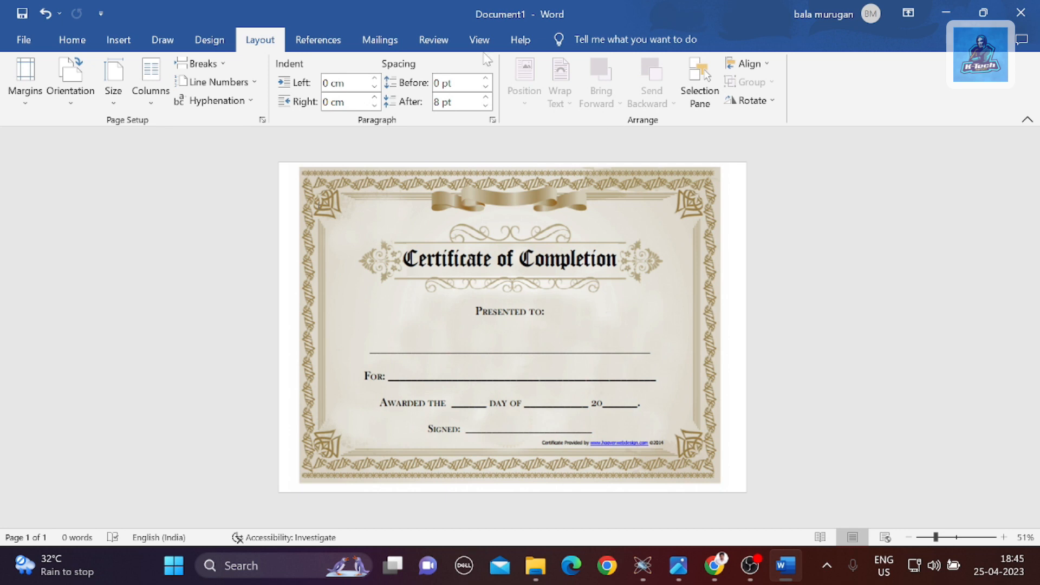
Start the step-by-step Mail Merge wizard with Letters and the current document, advance to recipient selection, and minimize Word to the desktop.
{"action": "left_click", "coordinate": [383, 47]}
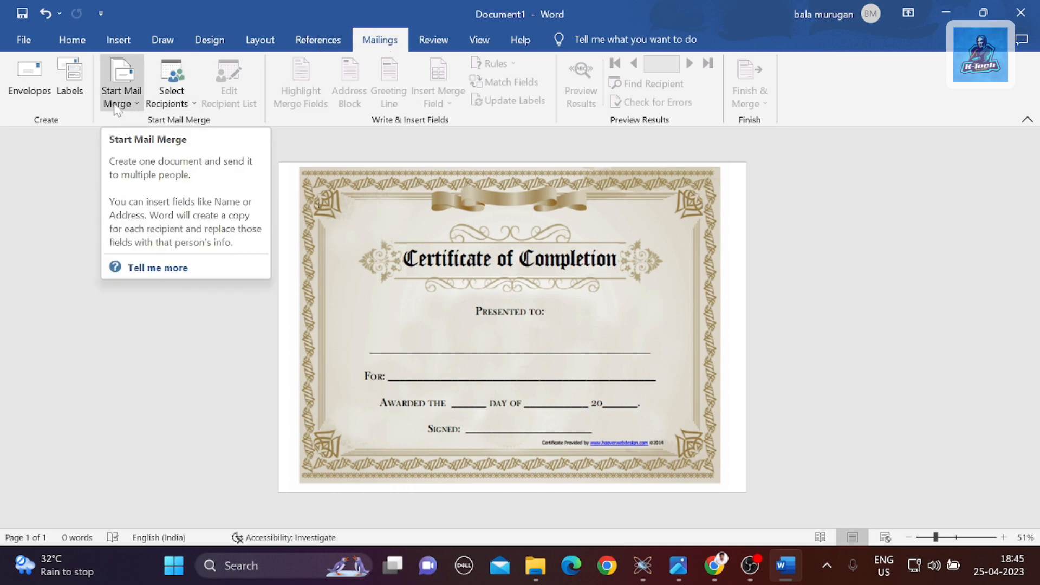
{"action": "left_click", "coordinate": [120, 103]}
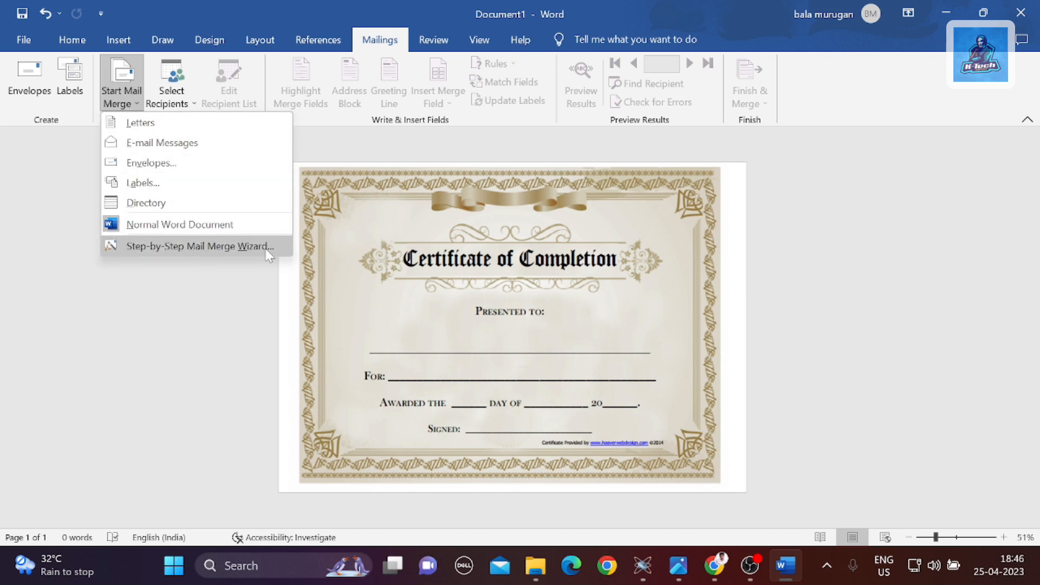
{"action": "left_click", "coordinate": [198, 246]}
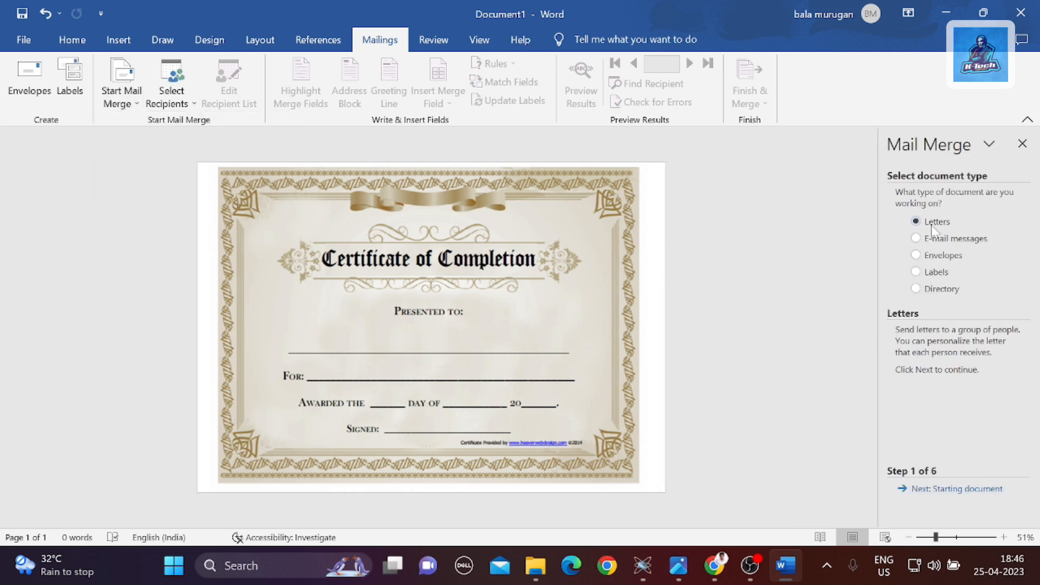
{"action": "left_click", "coordinate": [926, 489]}
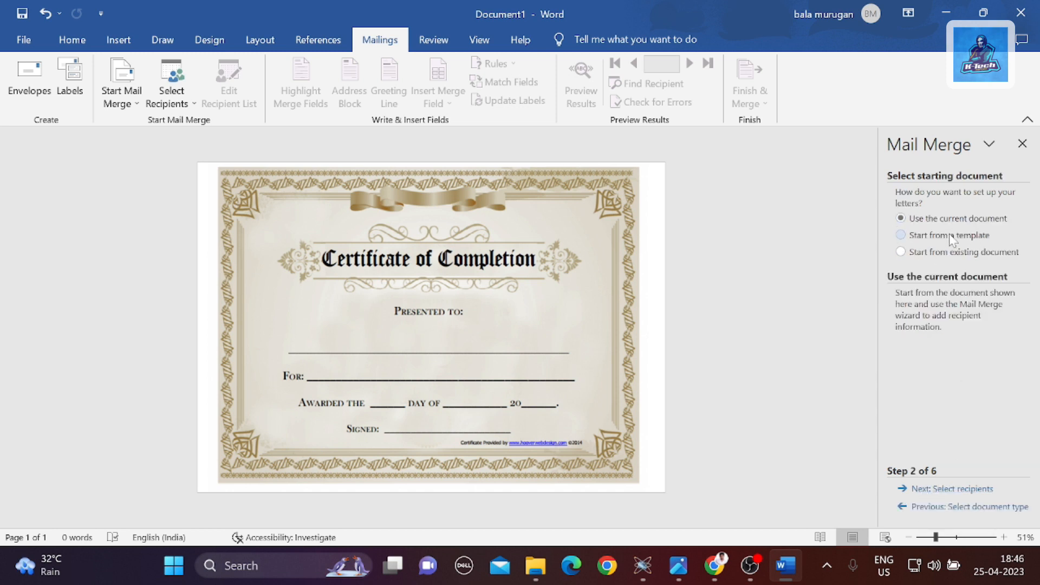
{"action": "left_click", "coordinate": [919, 489]}
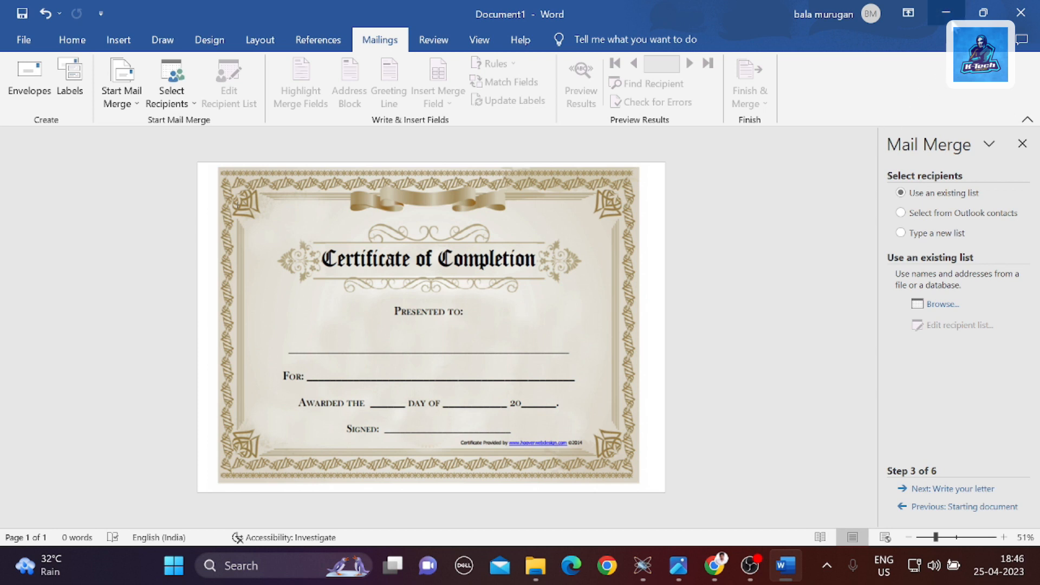
{"action": "left_click", "coordinate": [945, 13]}
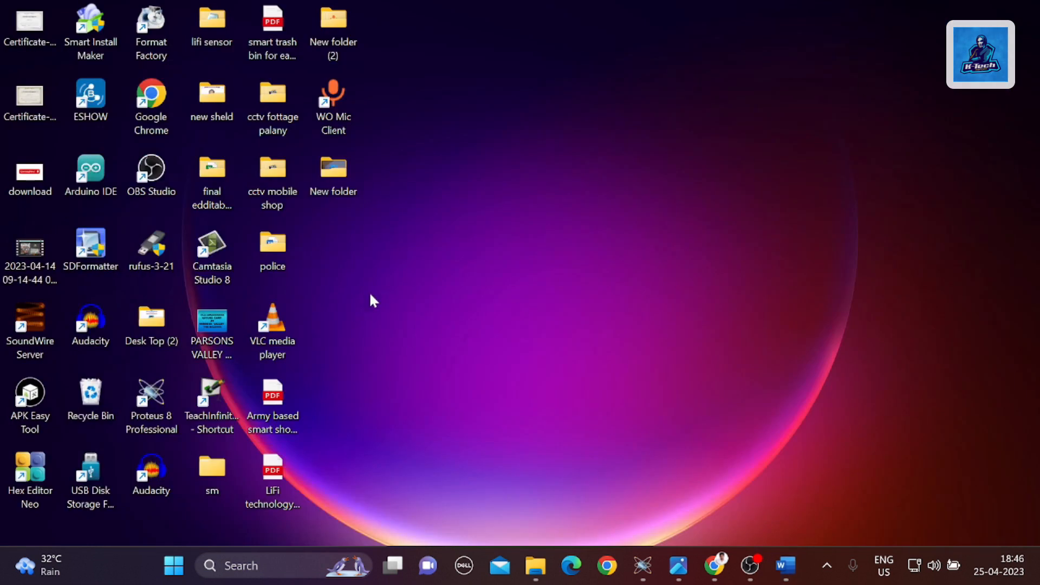
Switch to Excel and create a new blank workbook for the recipient data.
{"action": "right_click", "coordinate": [574, 229]}
{"action": "left_click", "coordinate": [427, 392]}
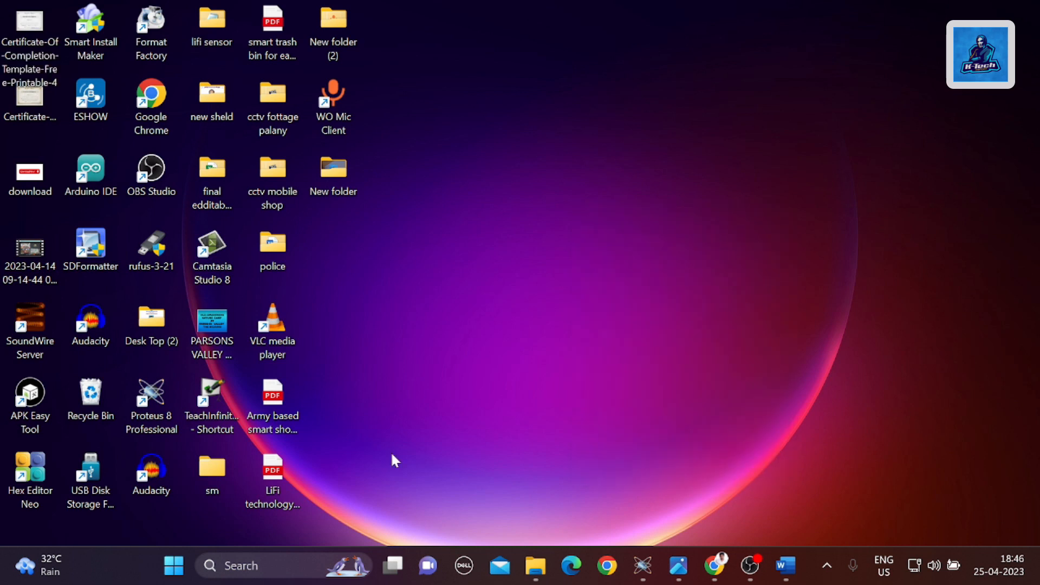
{"action": "left_click", "coordinate": [172, 567]}
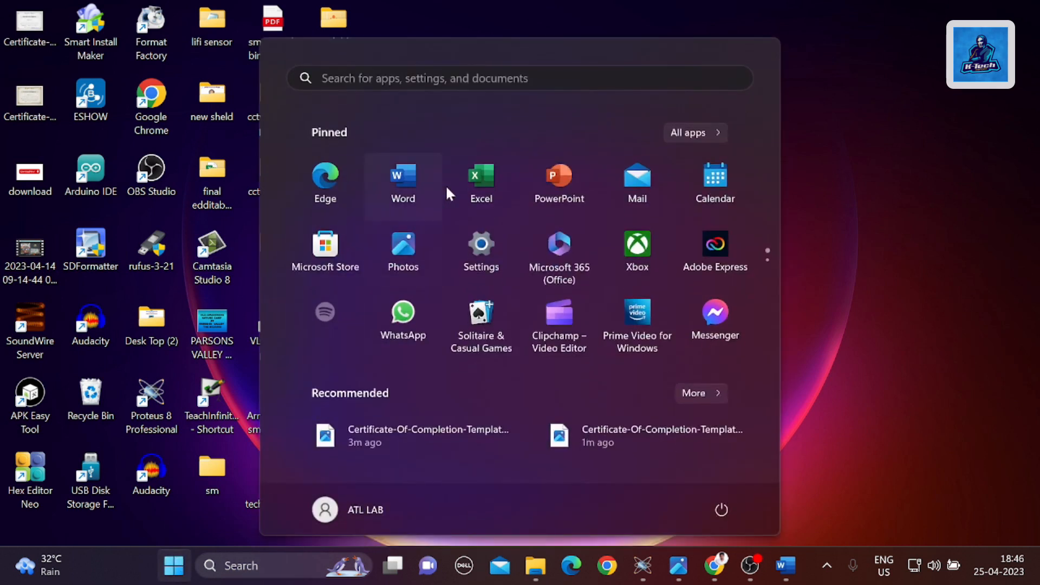
{"action": "left_click", "coordinate": [497, 179]}
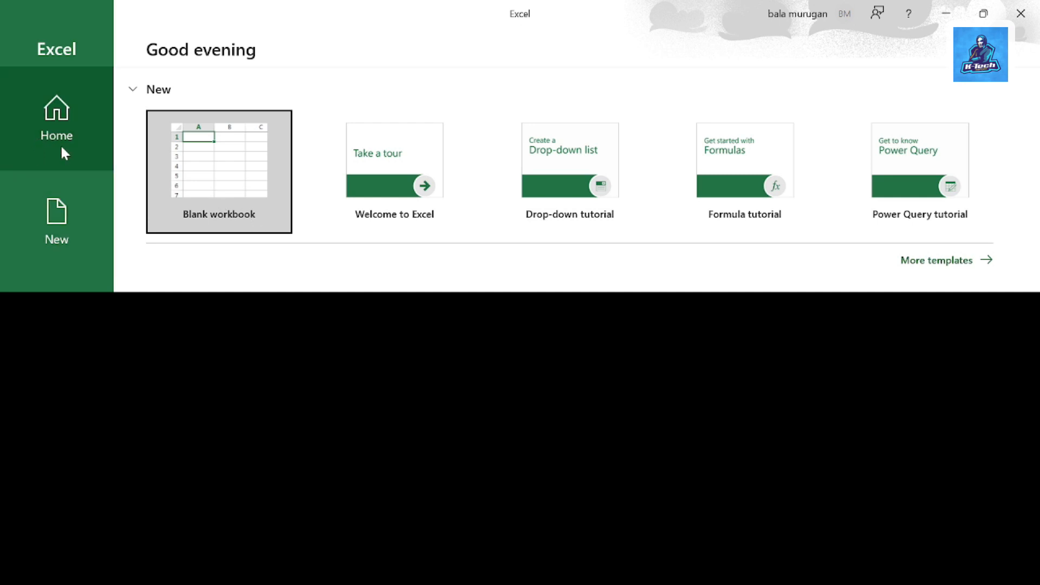
{"action": "left_click", "coordinate": [47, 212]}
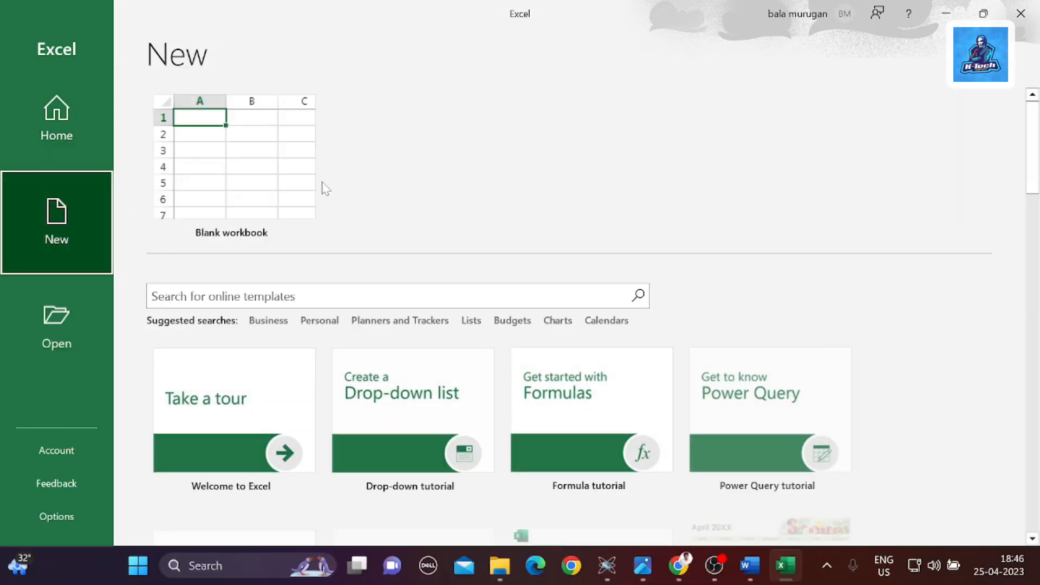
{"action": "left_click", "coordinate": [239, 190]}
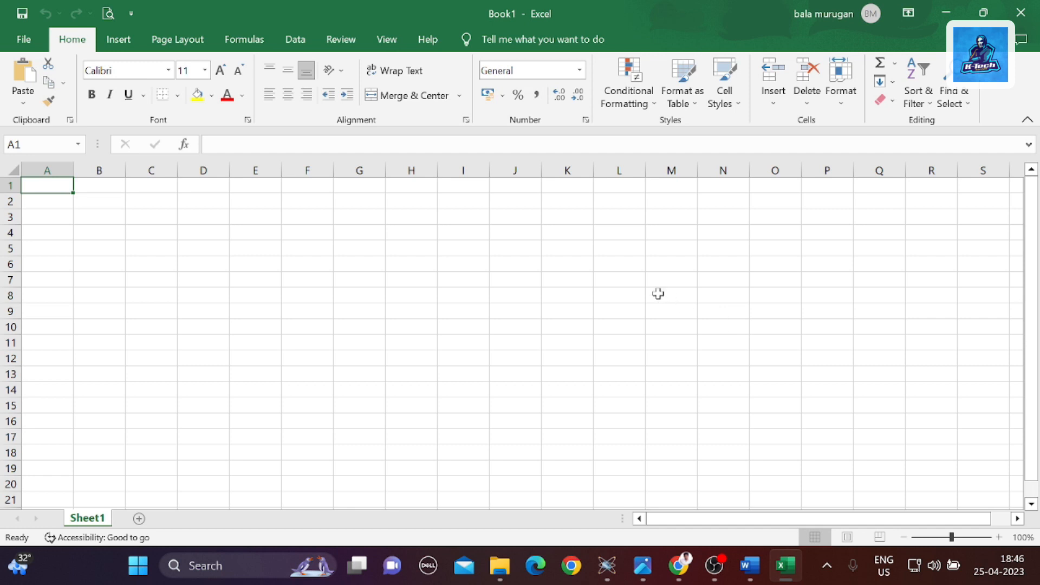
Enter the column header name in cell A1 and centre it horizontally.
{"action": "double_click", "coordinate": [41, 186]}
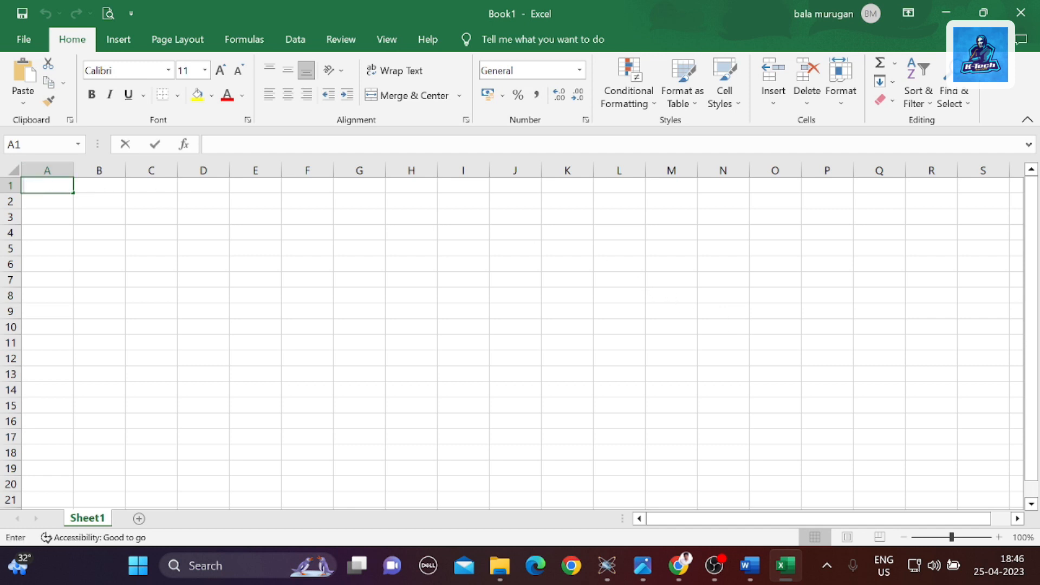
{"action": "type", "text": "n"}
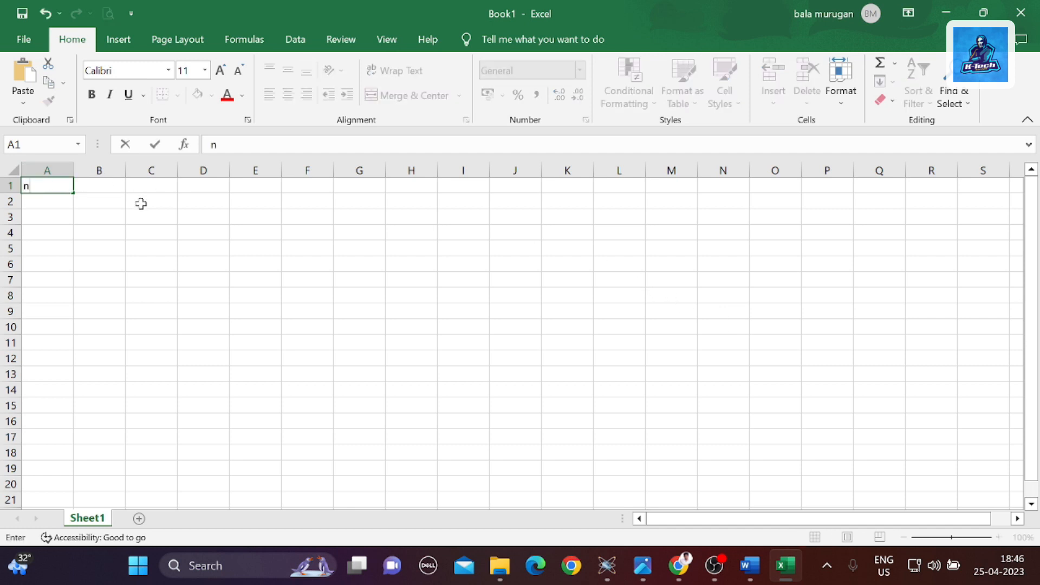
{"action": "type", "text": "am"}
{"action": "double_click", "coordinate": [37, 186]}
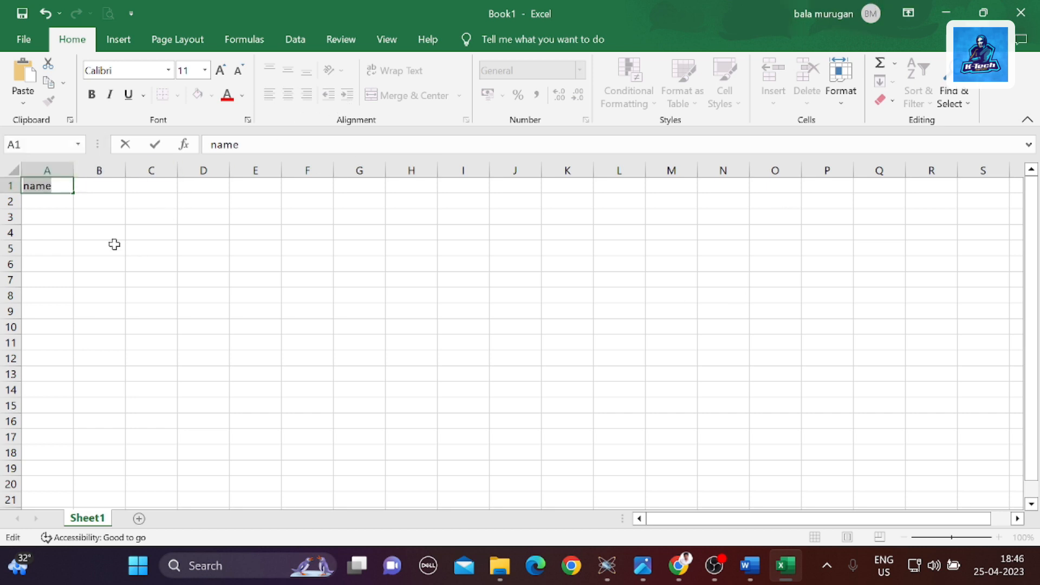
{"action": "left_click", "coordinate": [93, 202]}
{"action": "left_click", "coordinate": [49, 202]}
{"action": "left_click", "coordinate": [53, 187]}
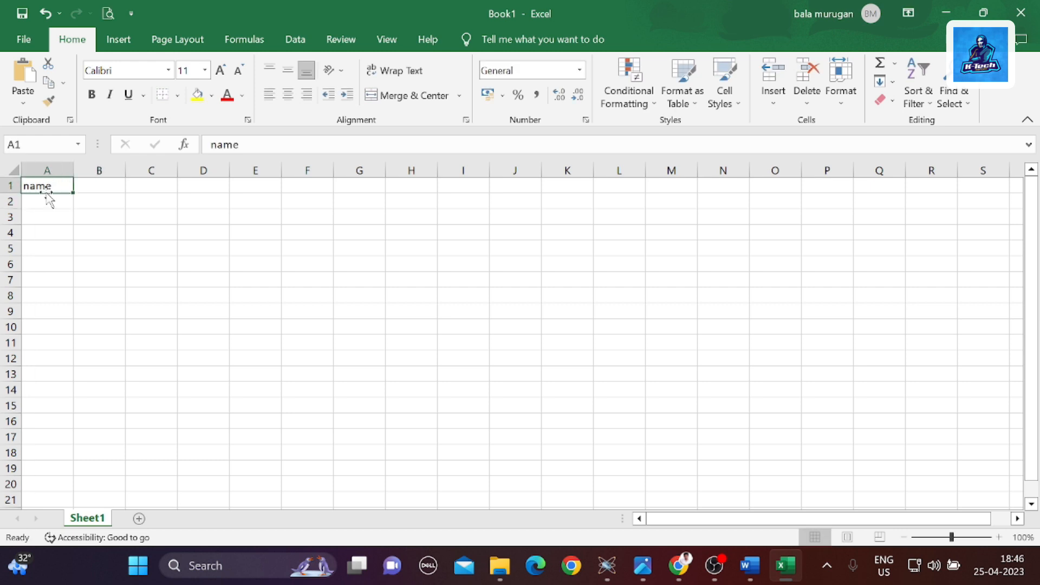
{"action": "left_click", "coordinate": [288, 95]}
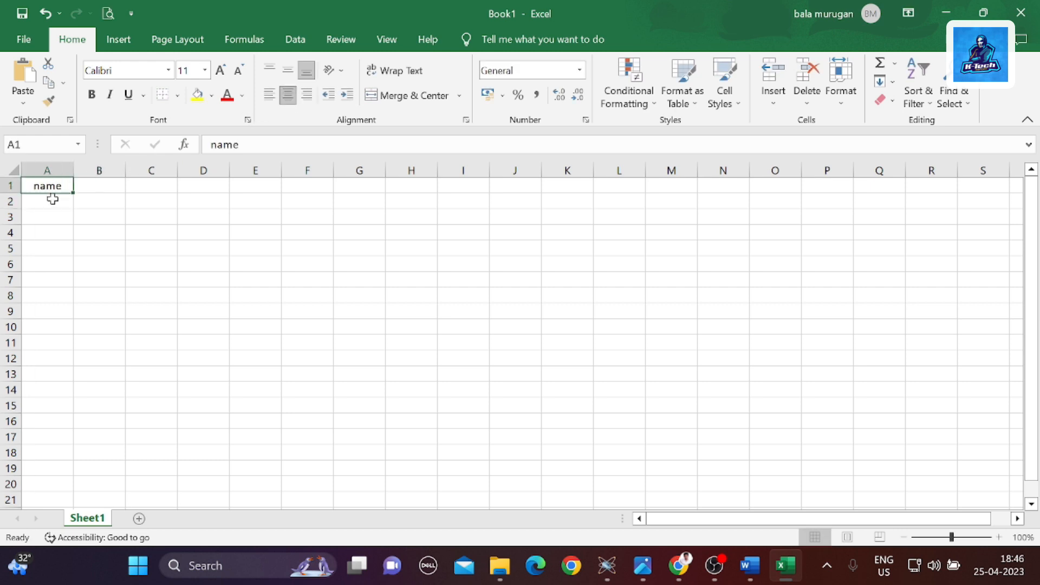
Enter the headers grade in cell B1 and school in cell C1, centring both horizontally.
{"action": "double_click", "coordinate": [109, 187]}
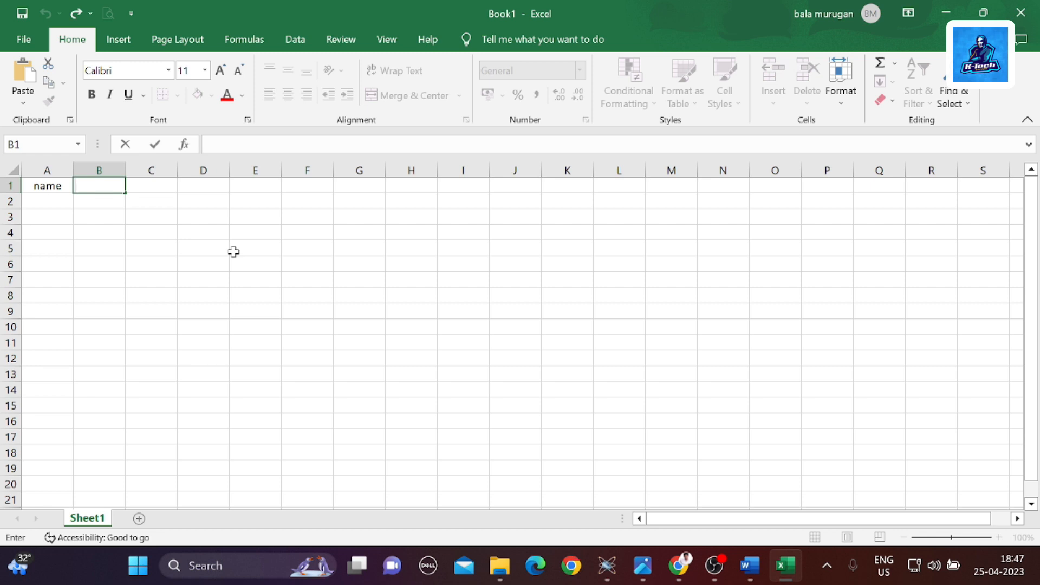
{"action": "type", "text": "grade"}
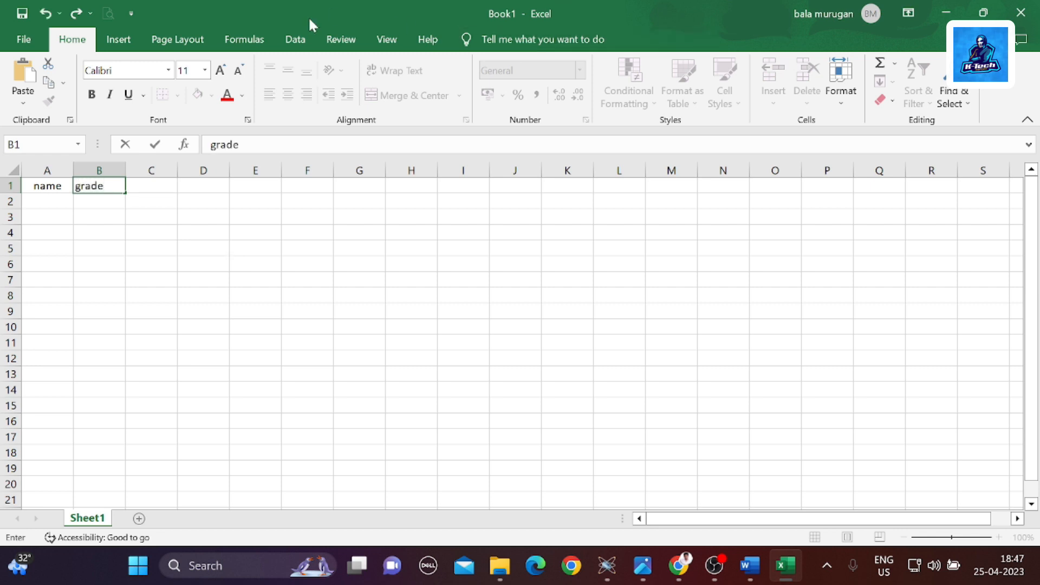
{"action": "key", "text": "ctrl+Return"}
{"action": "left_click", "coordinate": [288, 94]}
{"action": "left_click", "coordinate": [148, 186]}
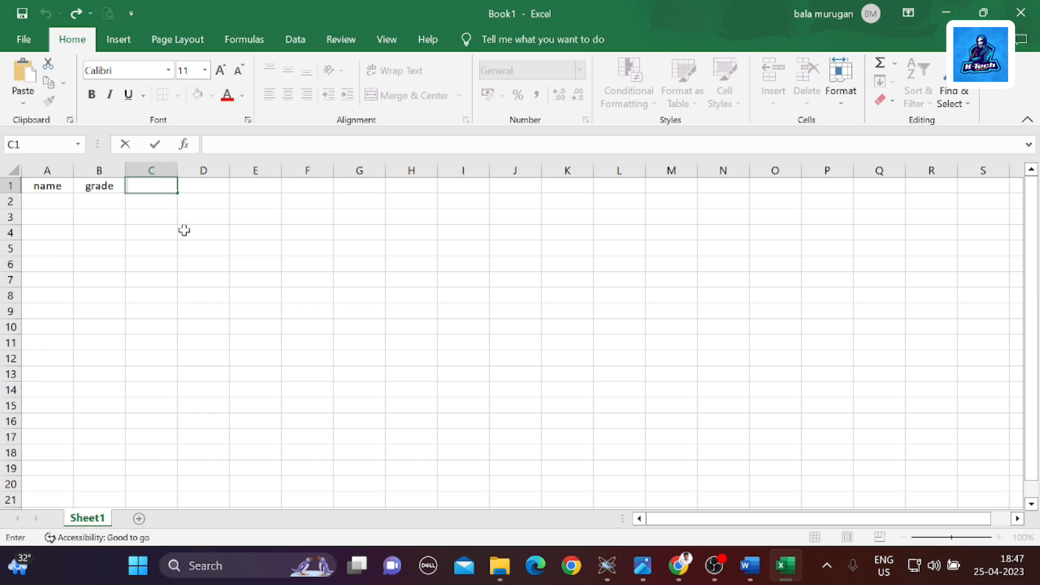
{"action": "type", "text": "school"}
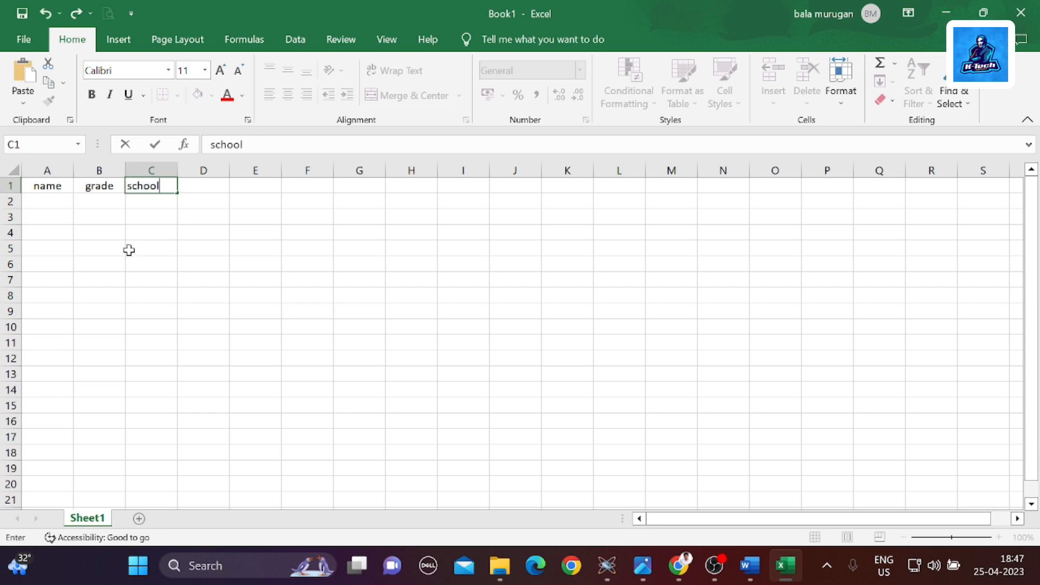
{"action": "left_click", "coordinate": [194, 189]}
{"action": "left_click", "coordinate": [169, 189]}
{"action": "left_click", "coordinate": [288, 95]}
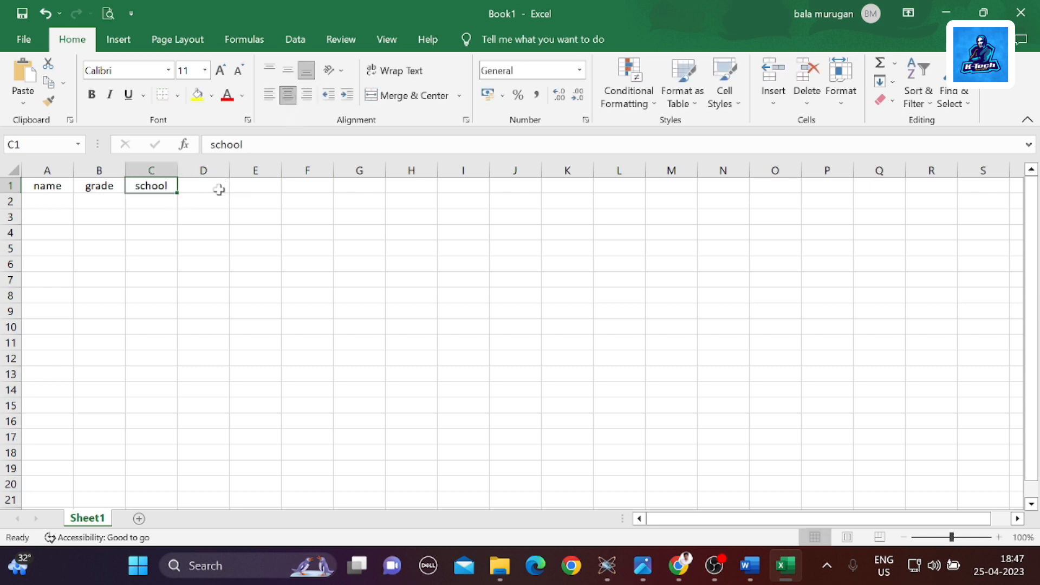
Enter the column header date in cell D1 and centre it horizontally.
{"action": "left_click", "coordinate": [218, 189]}
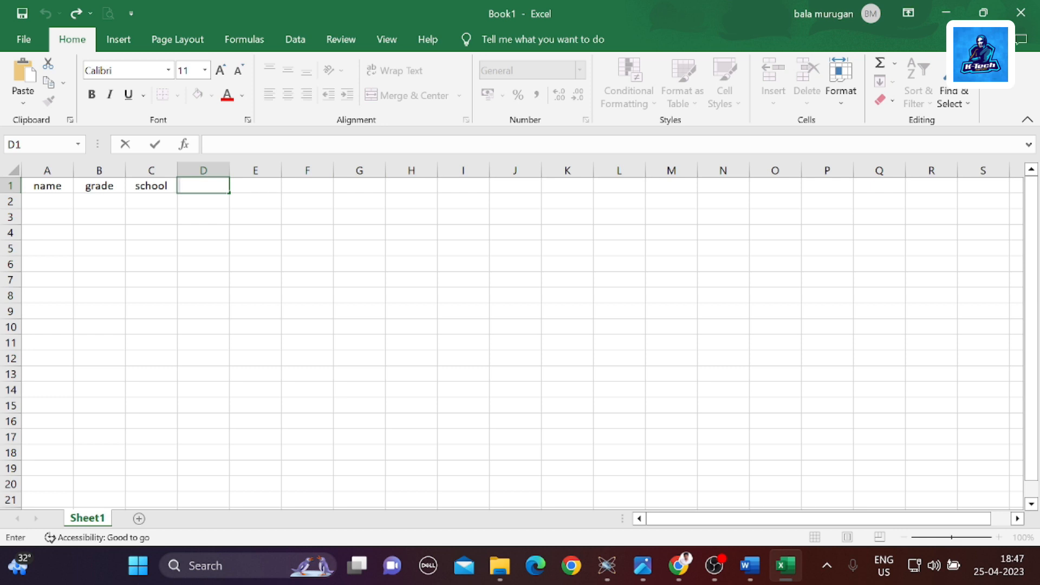
{"action": "type", "text": "date"}
{"action": "left_click", "coordinate": [233, 197]}
{"action": "left_click", "coordinate": [221, 189]}
{"action": "left_click", "coordinate": [288, 95]}
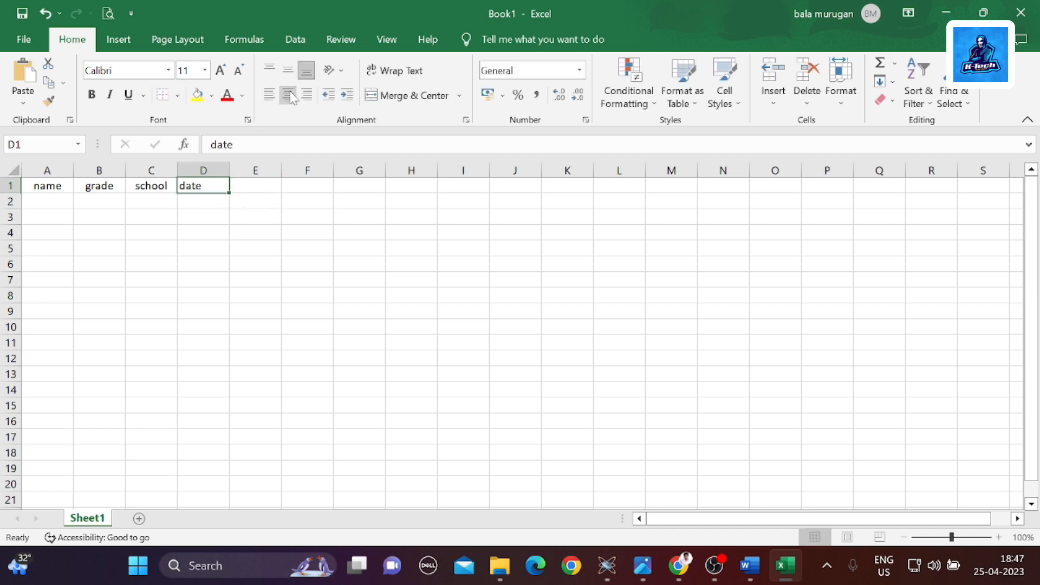
{"action": "left_click", "coordinate": [288, 94]}
{"action": "left_click", "coordinate": [249, 243]}
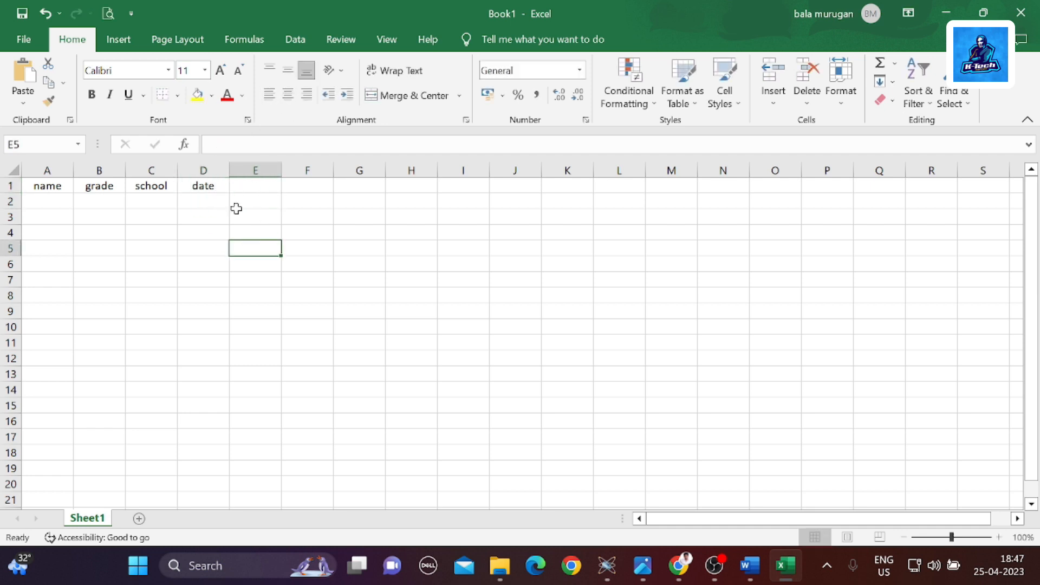
{"action": "left_click", "coordinate": [151, 171]}
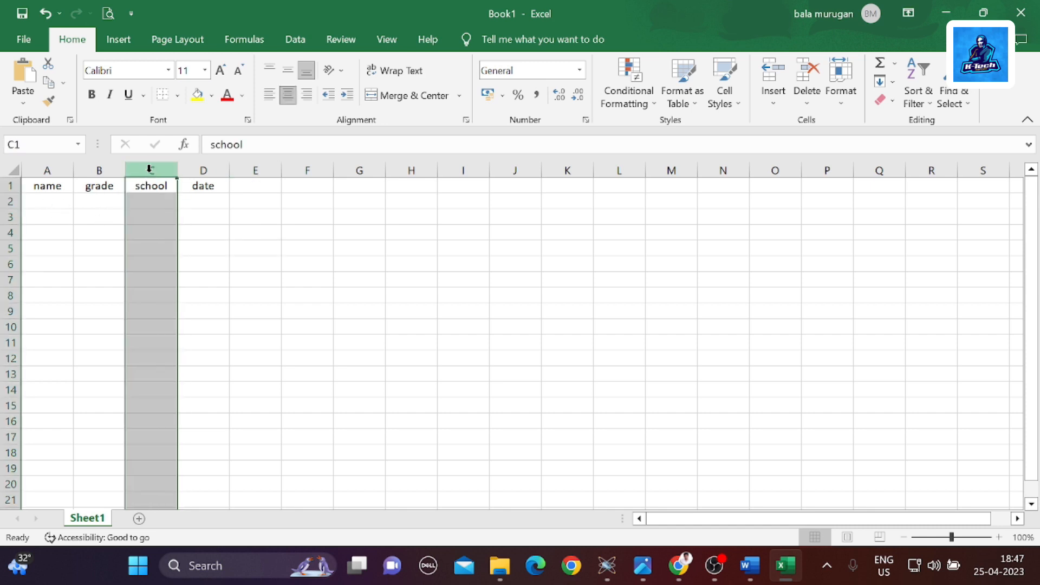
{"action": "left_click", "coordinate": [57, 236]}
{"action": "left_click", "coordinate": [54, 218]}
{"action": "left_click", "coordinate": [55, 202]}
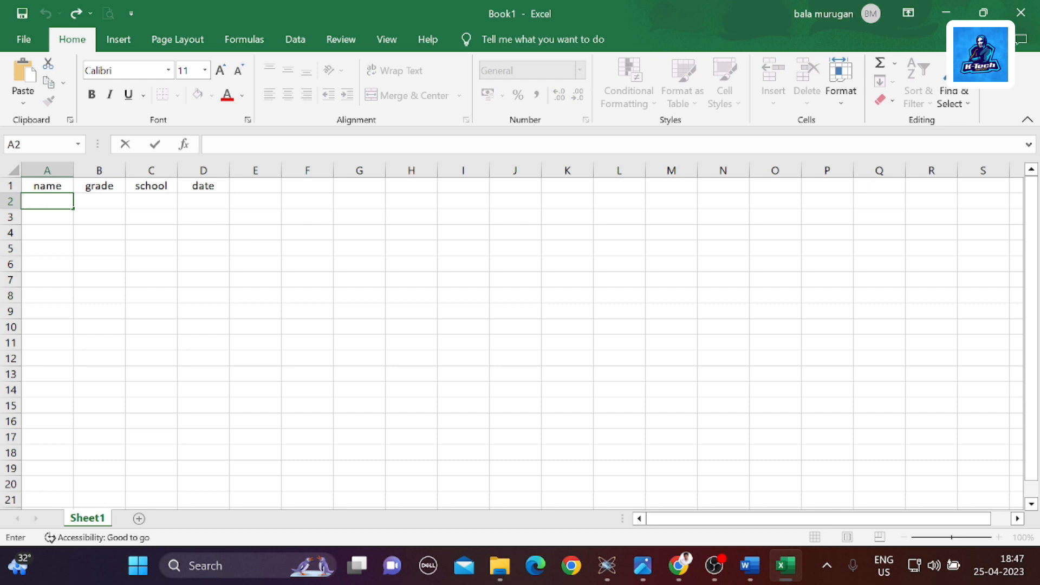
{"action": "left_click", "coordinate": [52, 263]}
Fill the name column in A2:A5 with the sample entries cat, dog, car and toy.
{"action": "left_click", "coordinate": [49, 204]}
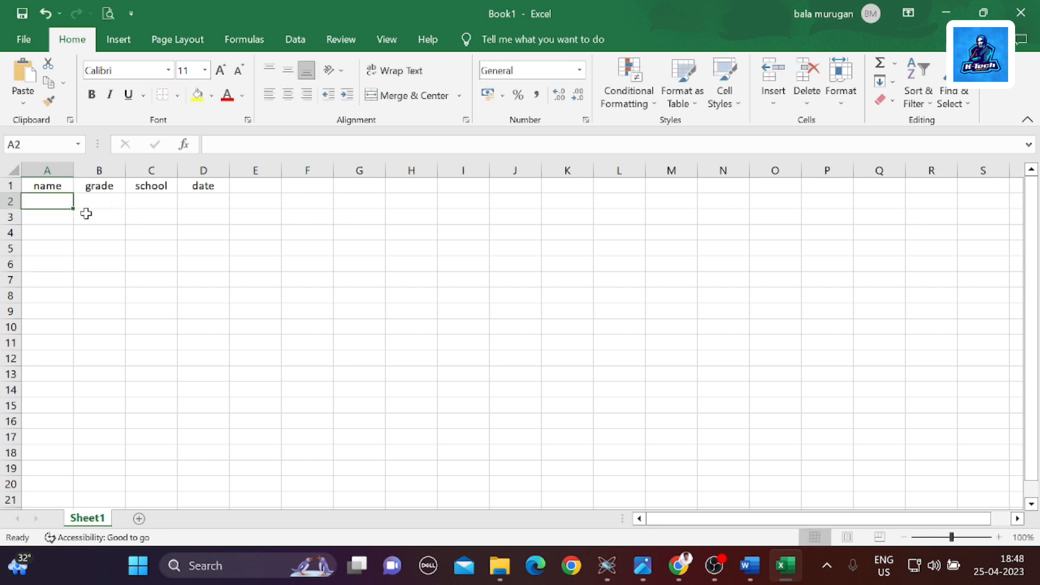
{"action": "type", "text": "cat"}
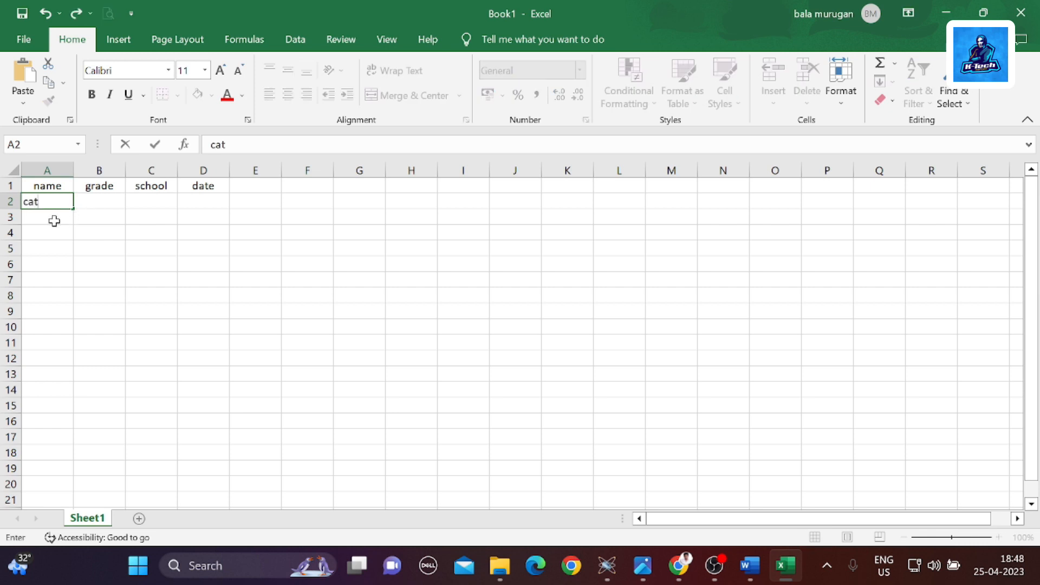
{"action": "left_click", "coordinate": [43, 219]}
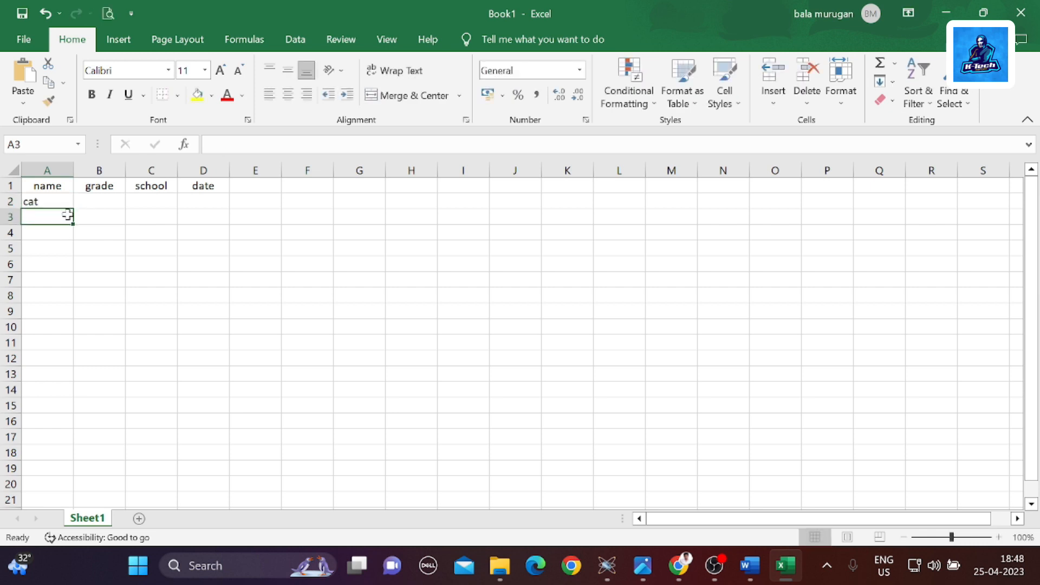
{"action": "type", "text": "dog"}
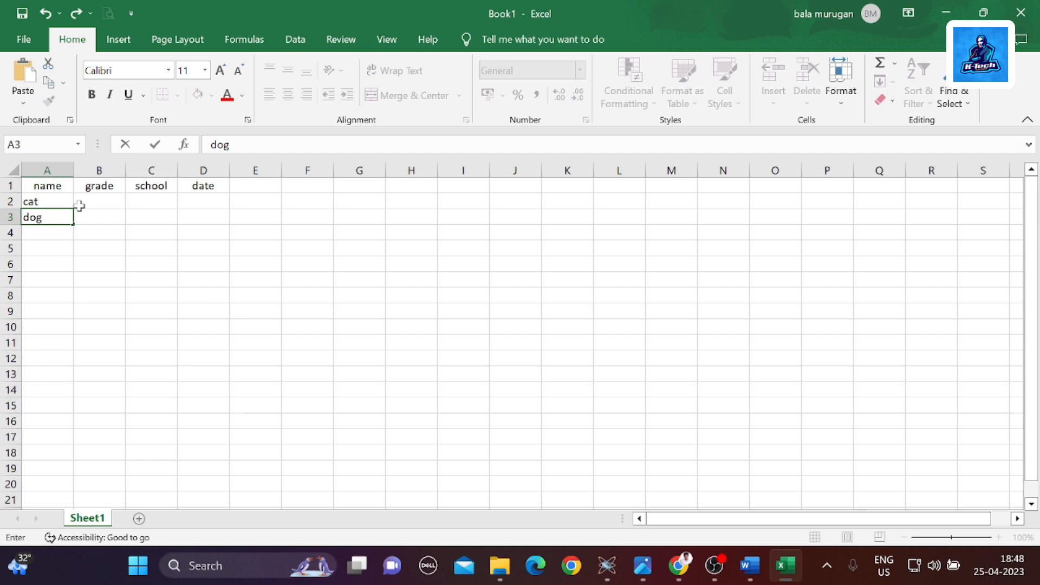
{"action": "left_click", "coordinate": [46, 234]}
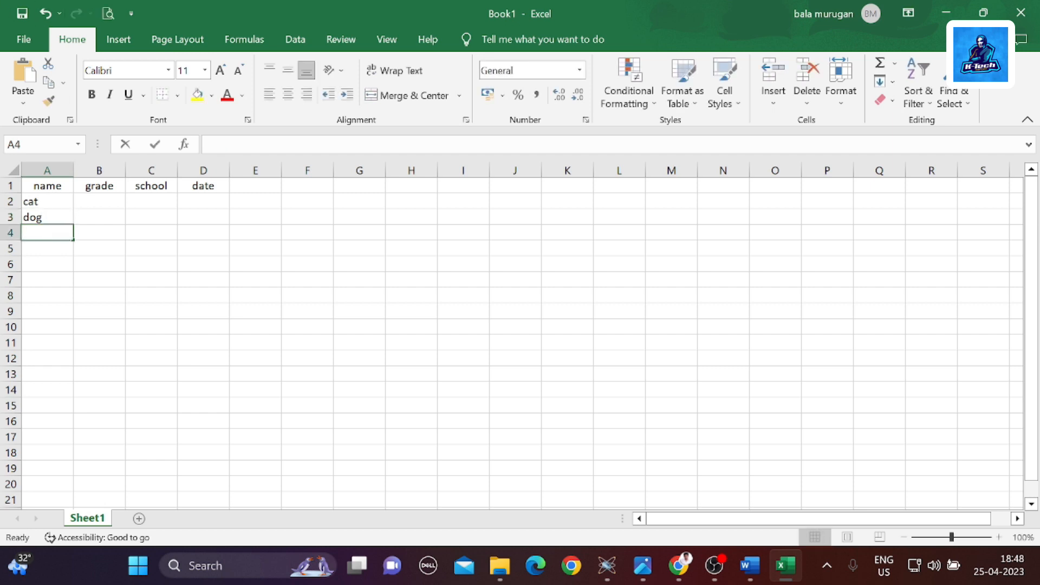
{"action": "type", "text": "c"}
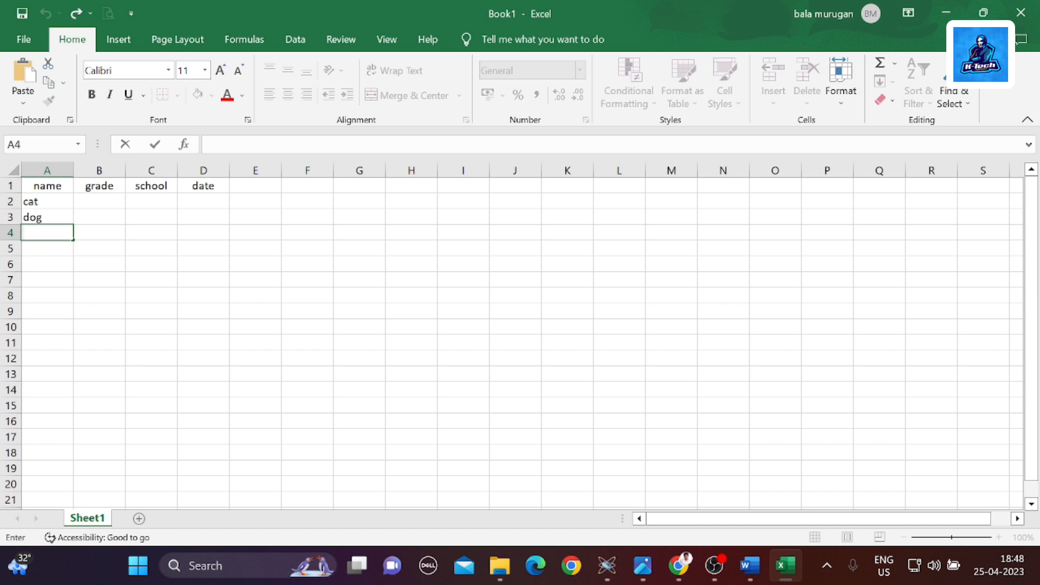
{"action": "type", "text": "car"}
{"action": "key", "text": "Return"}
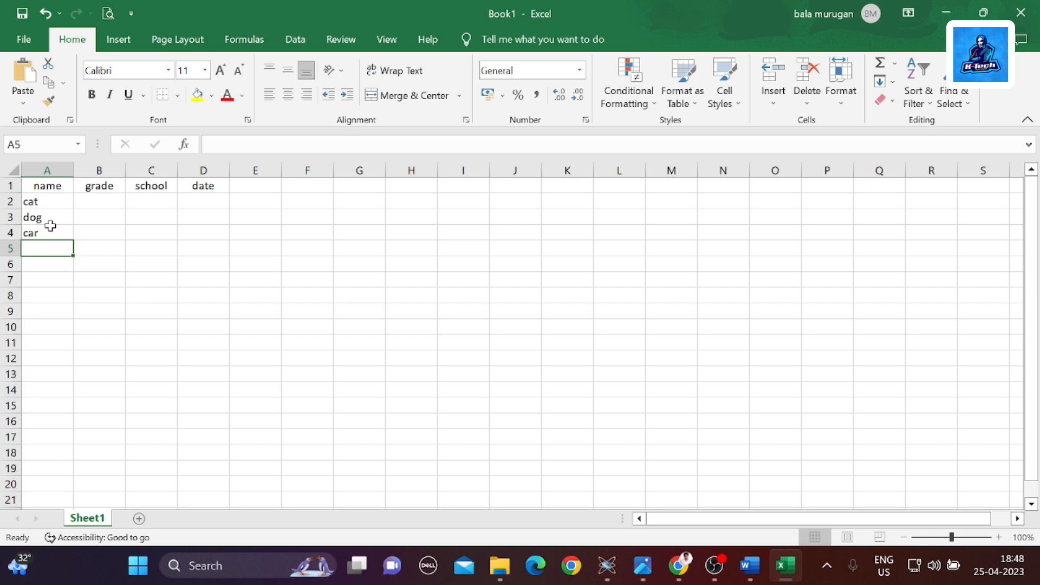
{"action": "type", "text": "toy"}
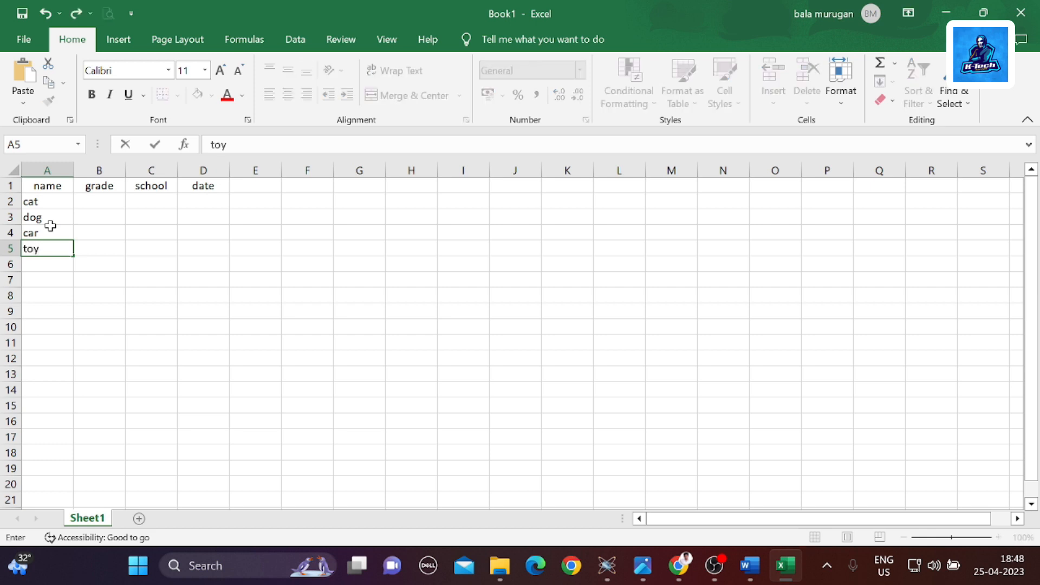
Fill the grade column in B2:B5 with 1, 2, 3 and 4.
{"action": "left_click", "coordinate": [99, 202]}
{"action": "type", "text": "1"}
{"action": "key", "text": "Return"}
{"action": "type", "text": "1"}
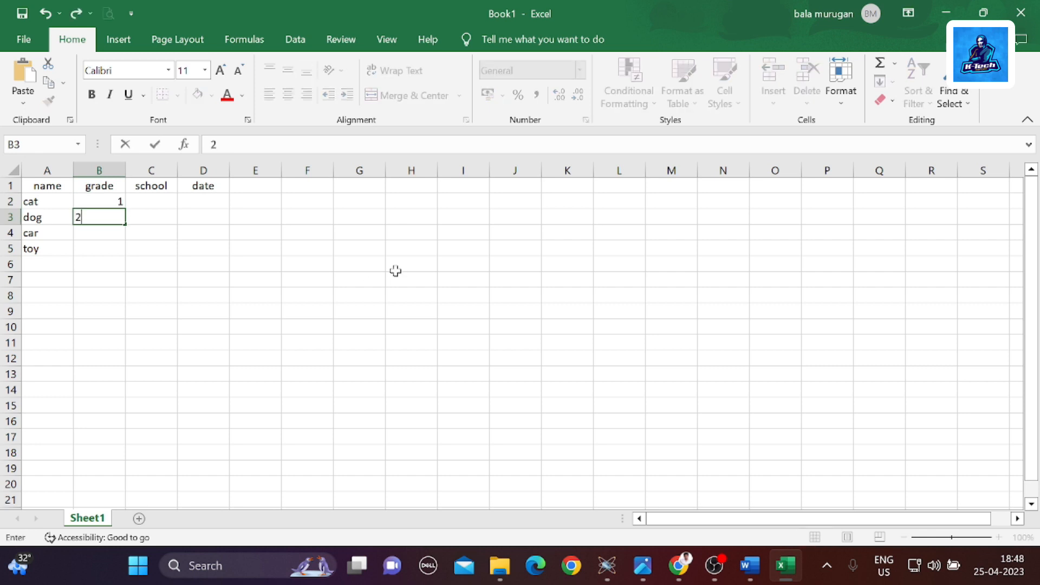
{"action": "left_click", "coordinate": [92, 239]}
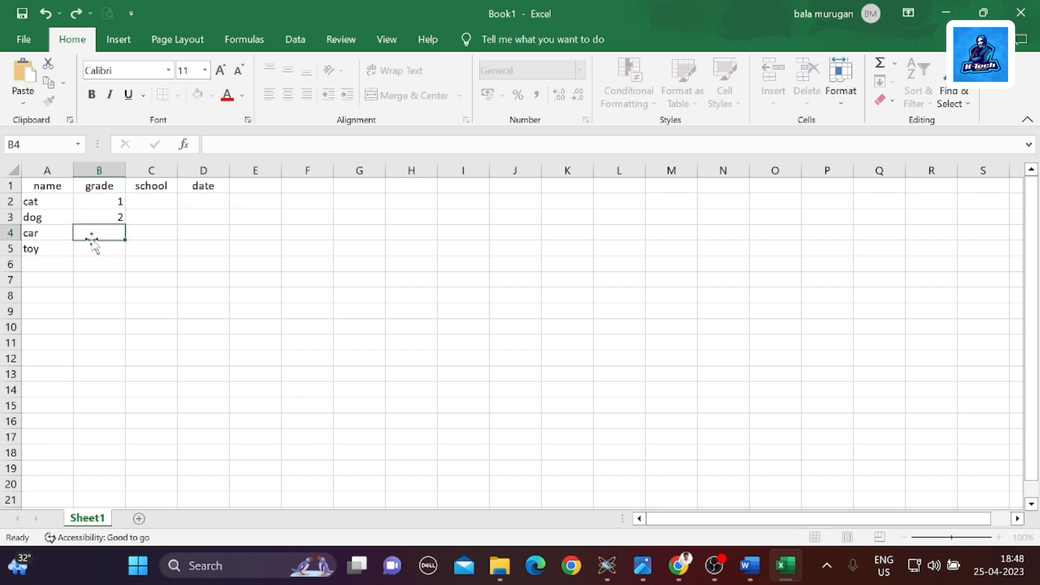
{"action": "type", "text": "3"}
{"action": "left_click", "coordinate": [104, 249]}
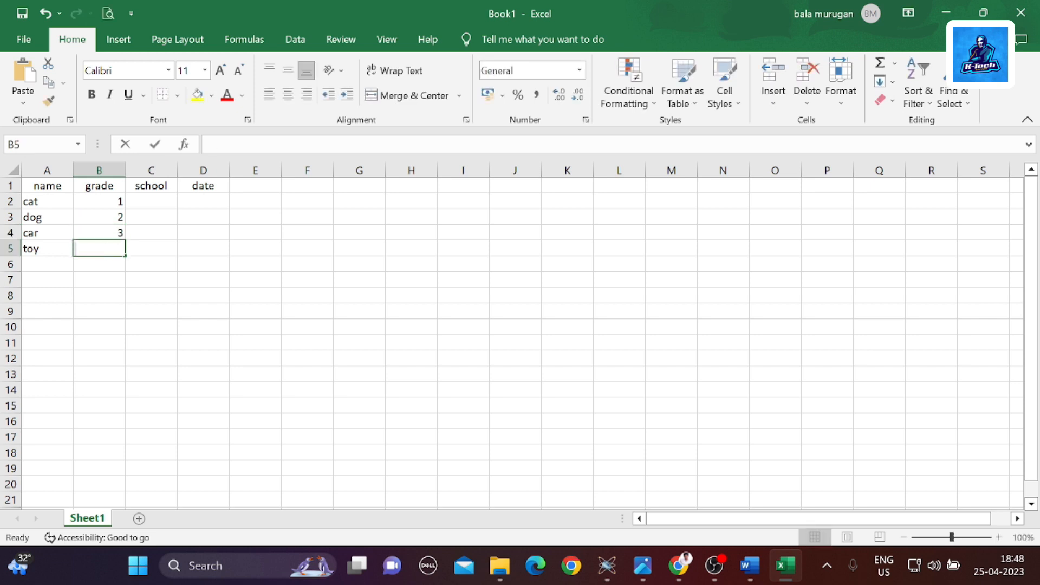
{"action": "type", "text": "4"}
{"action": "left_click", "coordinate": [162, 254]}
Fill the school column in C2:C5 with the sample entries xx, xxx, xxxx and xxxxx.
{"action": "left_click", "coordinate": [157, 205]}
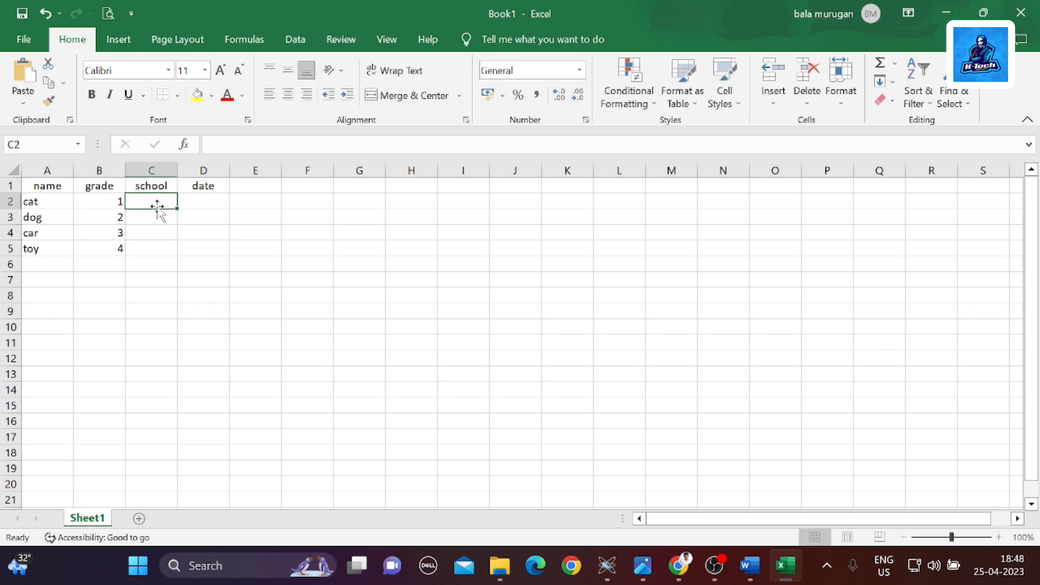
{"action": "double_click", "coordinate": [153, 199]}
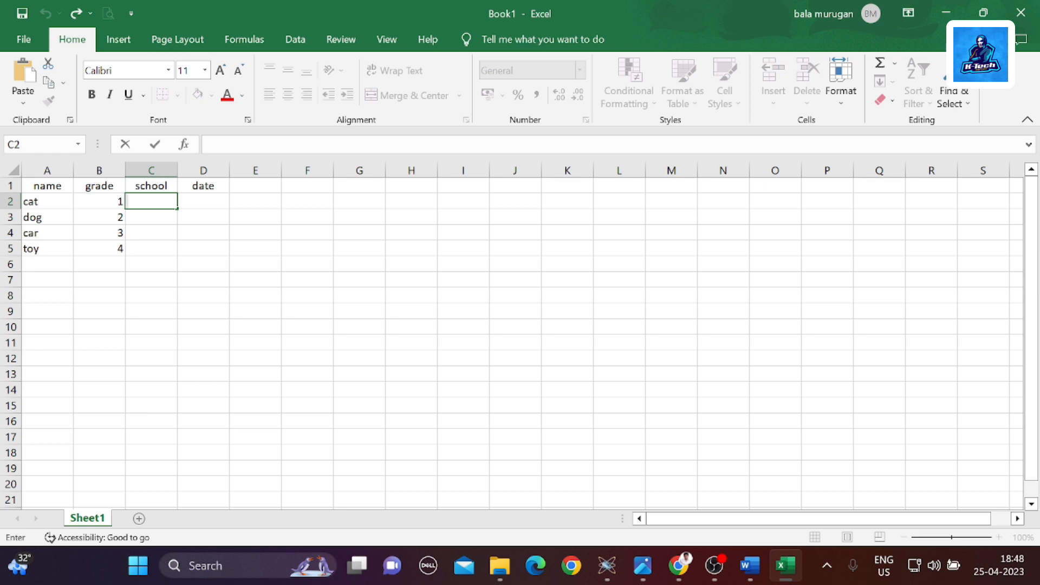
{"action": "type", "text": "xx"}
{"action": "left_click", "coordinate": [155, 213]}
{"action": "type", "text": "xxx"}
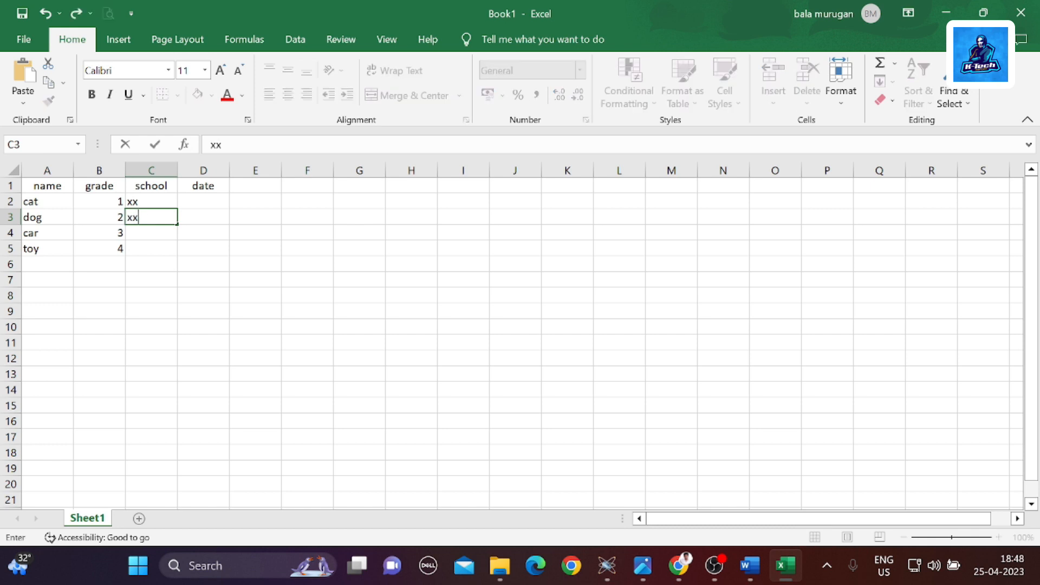
{"action": "left_click", "coordinate": [153, 232]}
{"action": "type", "text": "xxxx"}
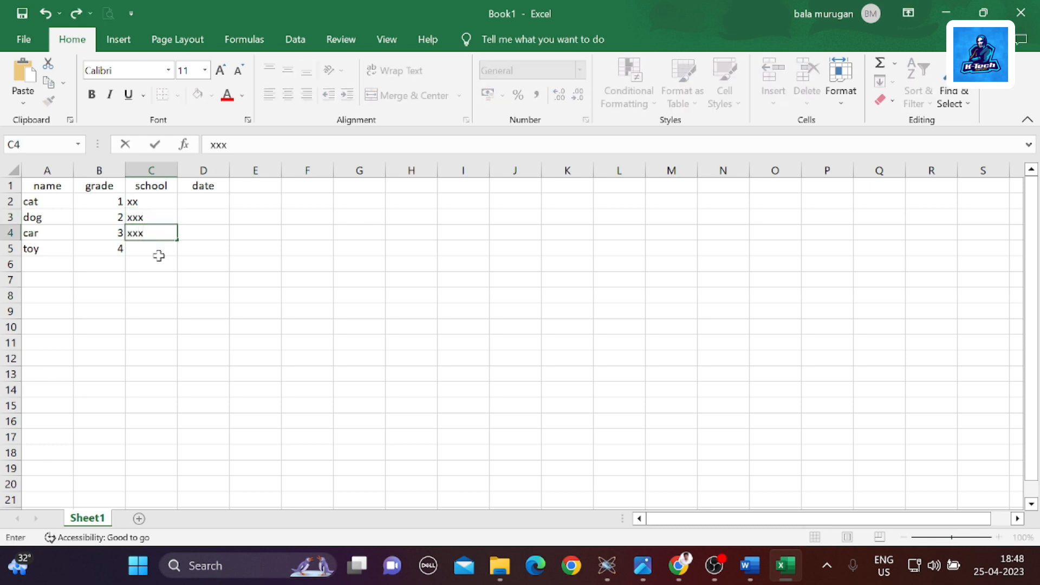
{"action": "left_click", "coordinate": [159, 253]}
{"action": "type", "text": "xxxxx"}
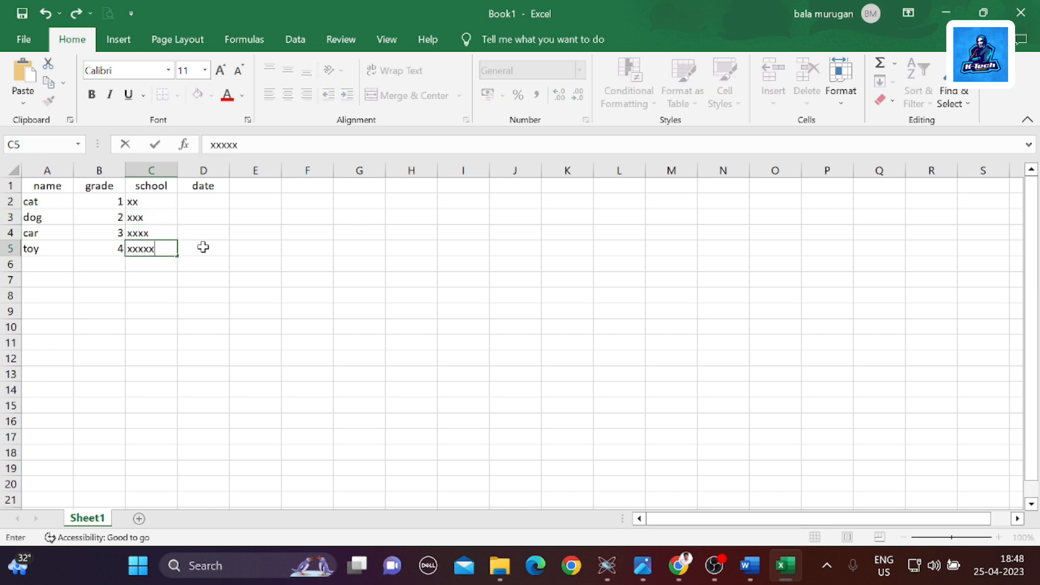
Fill the date column in D2:D5 with 23, 24, 25 and 26.
{"action": "left_click", "coordinate": [216, 207]}
{"action": "type", "text": "23"}
{"action": "left_click", "coordinate": [209, 216]}
{"action": "type", "text": "23"}
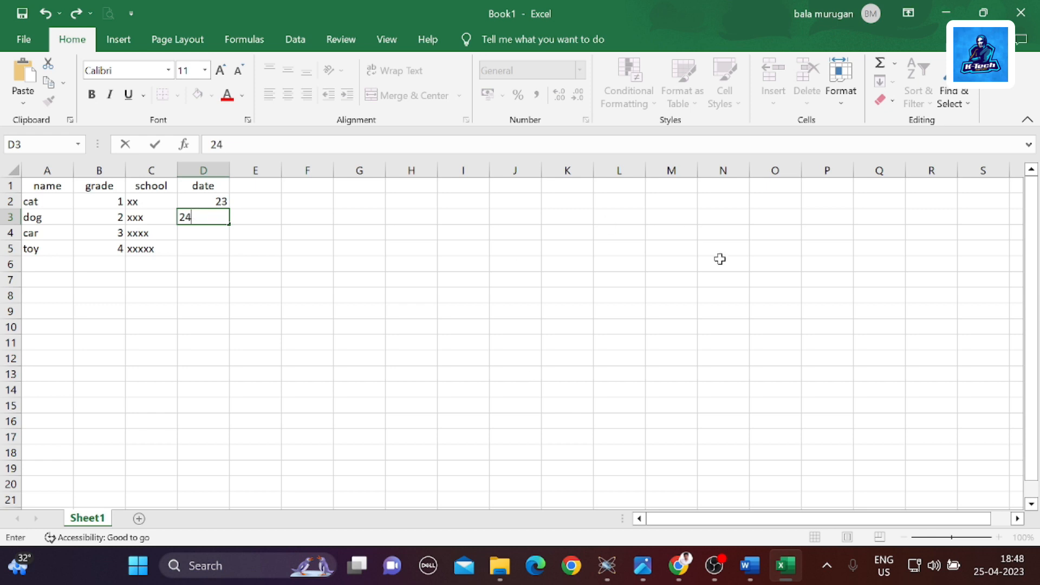
{"action": "left_click", "coordinate": [213, 236]}
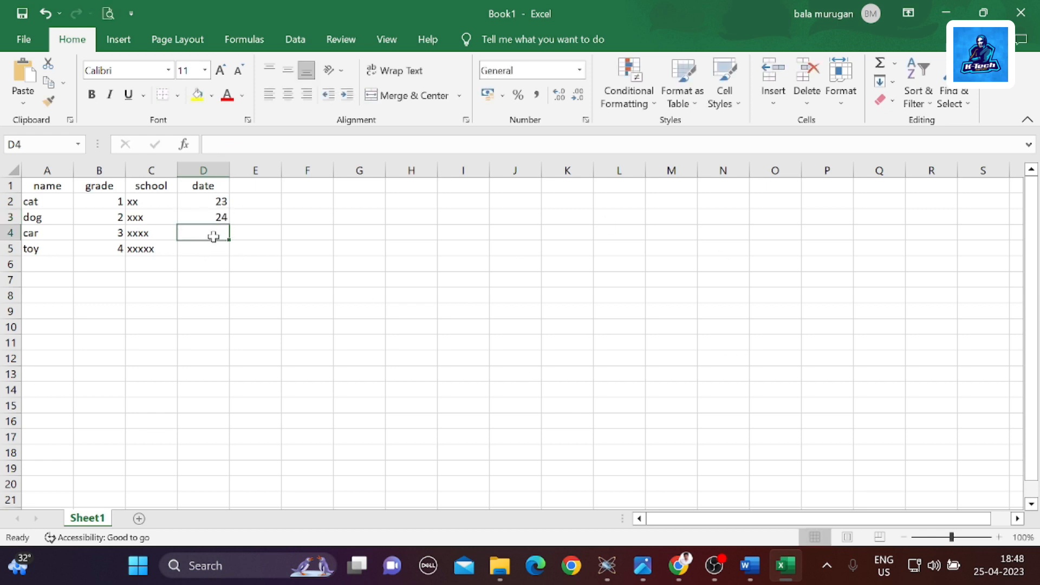
{"action": "type", "text": "25"}
{"action": "left_click", "coordinate": [218, 250]}
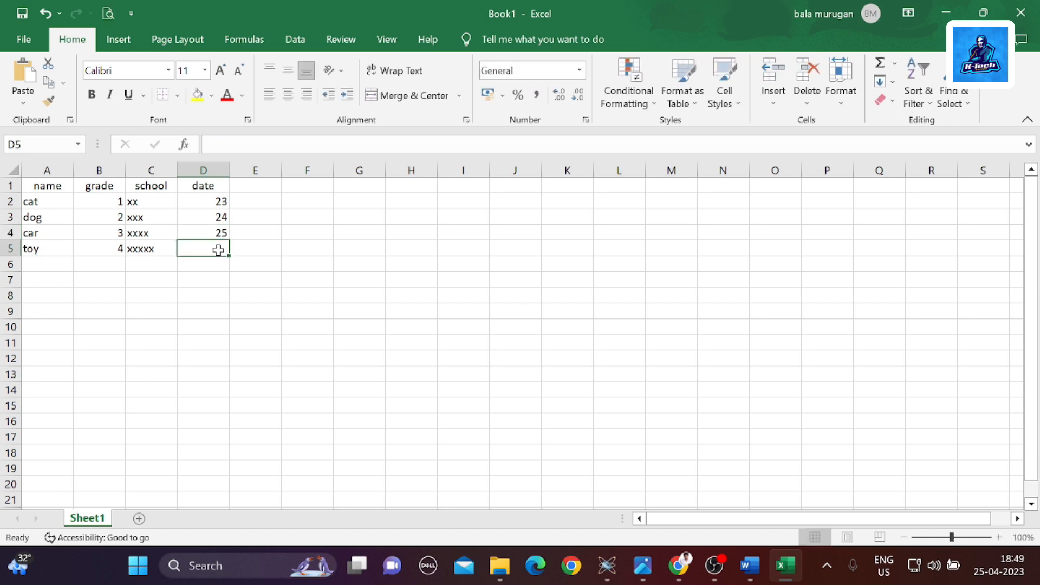
{"action": "type", "text": "26"}
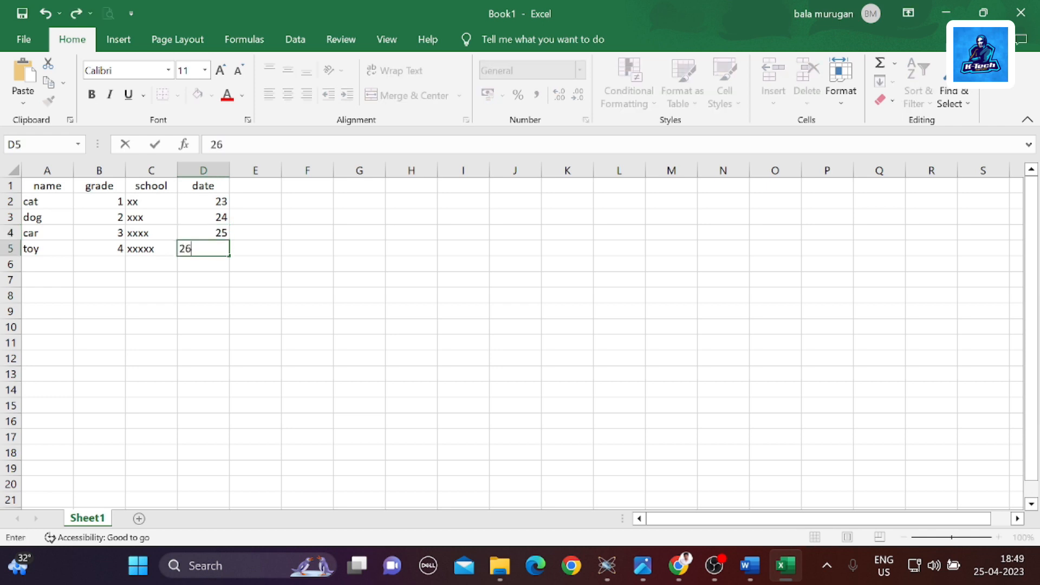
{"action": "left_click", "coordinate": [227, 307]}
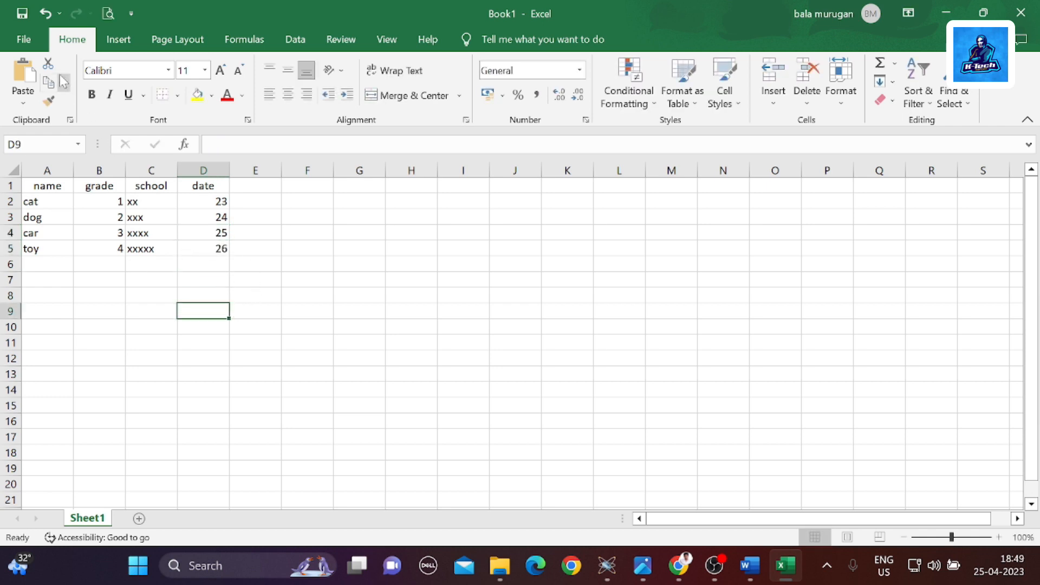
Save the workbook to the Desktop as Book1 in CSV (MS-DOS) format.
{"action": "left_click", "coordinate": [27, 32]}
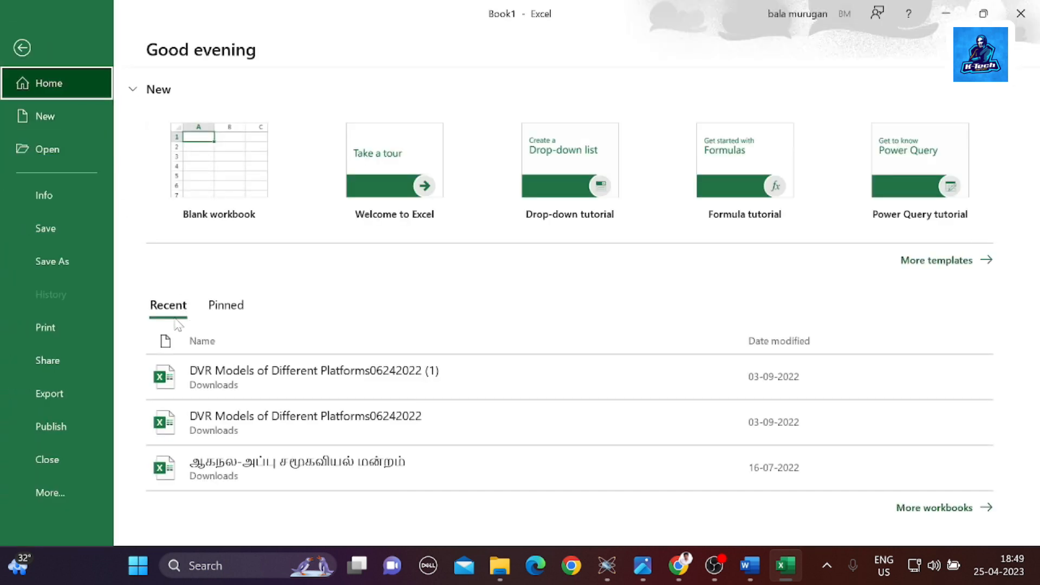
{"action": "left_click", "coordinate": [64, 264]}
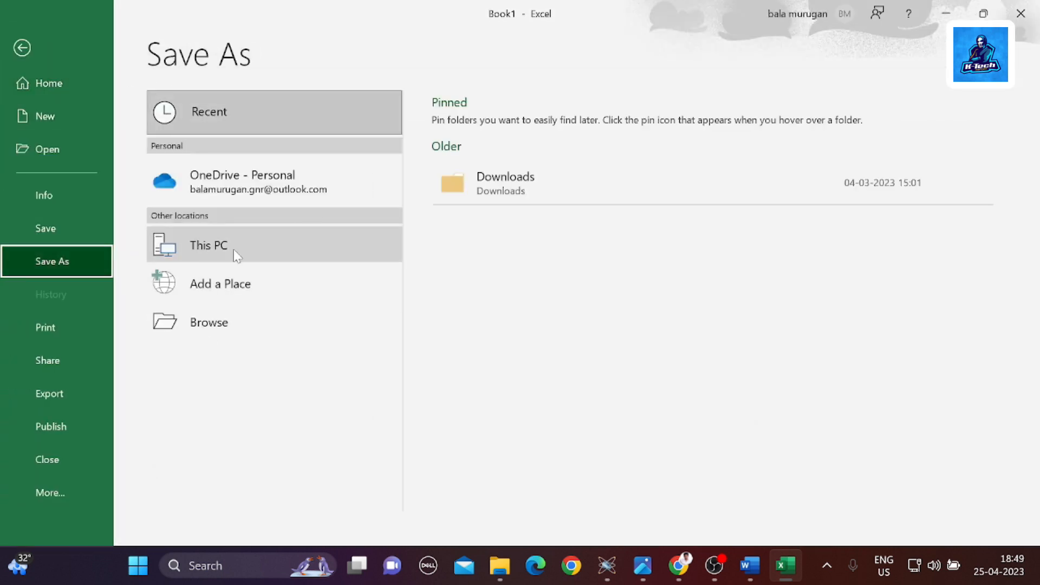
{"action": "left_click", "coordinate": [212, 248]}
{"action": "left_click", "coordinate": [502, 280]}
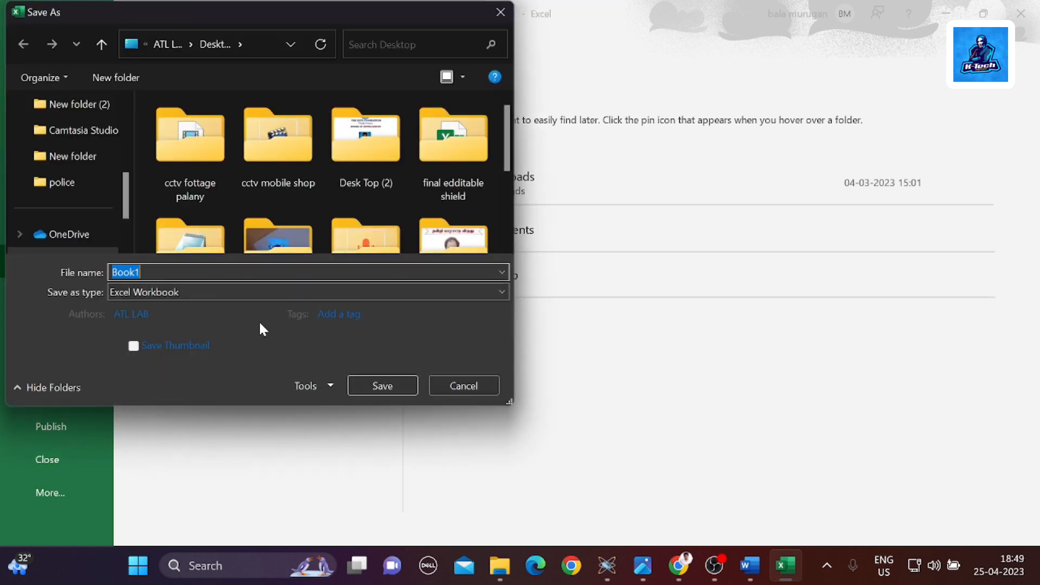
{"action": "left_click", "coordinate": [186, 292]}
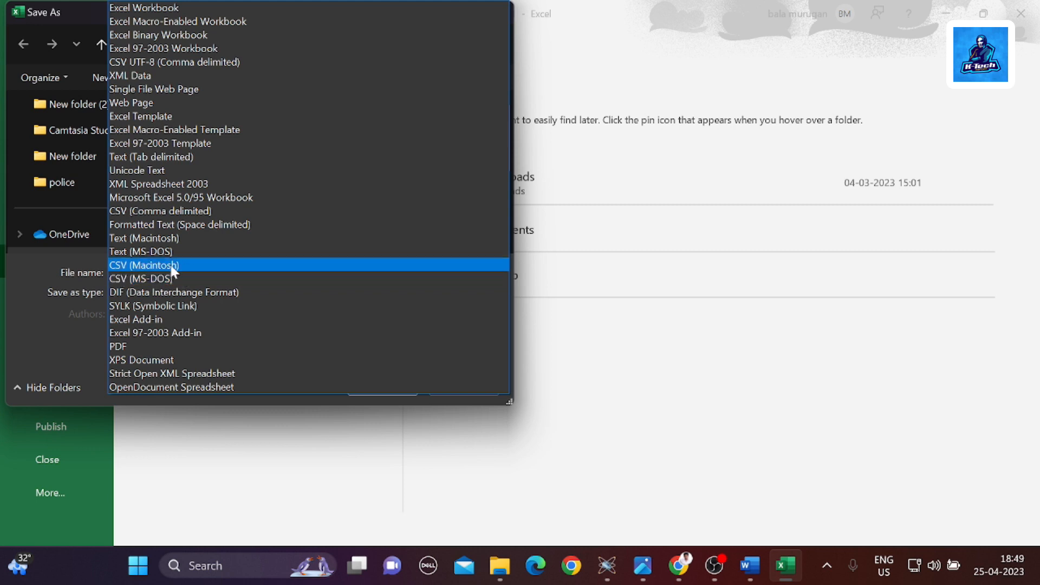
{"action": "left_click", "coordinate": [163, 279]}
{"action": "left_click", "coordinate": [381, 362]}
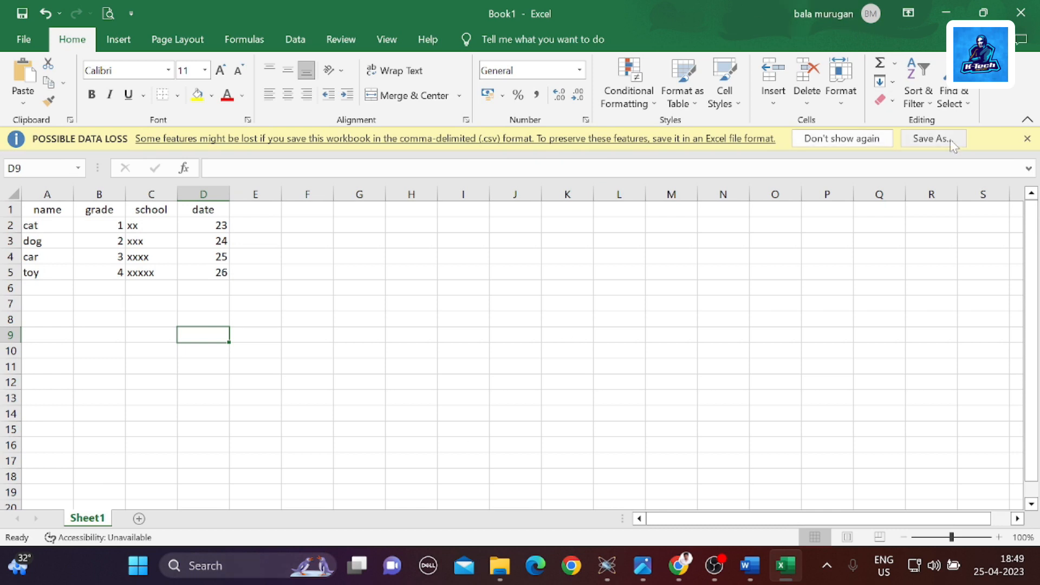
Save the list once more as a CSV (MS-DOS) file on the Desktop, replacing the existing Book1.csv.
{"action": "left_click", "coordinate": [930, 140]}
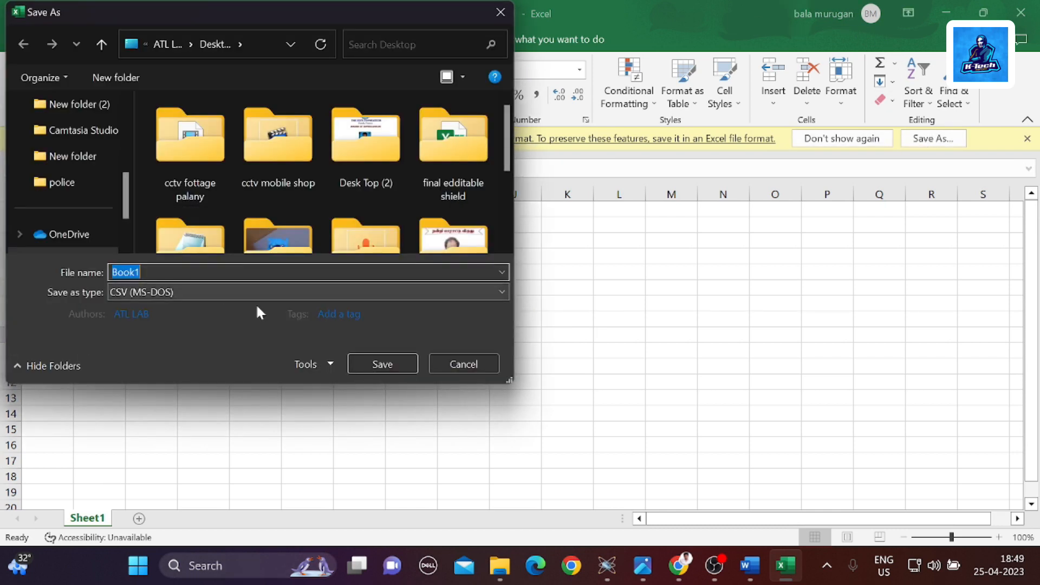
{"action": "left_click", "coordinate": [378, 356]}
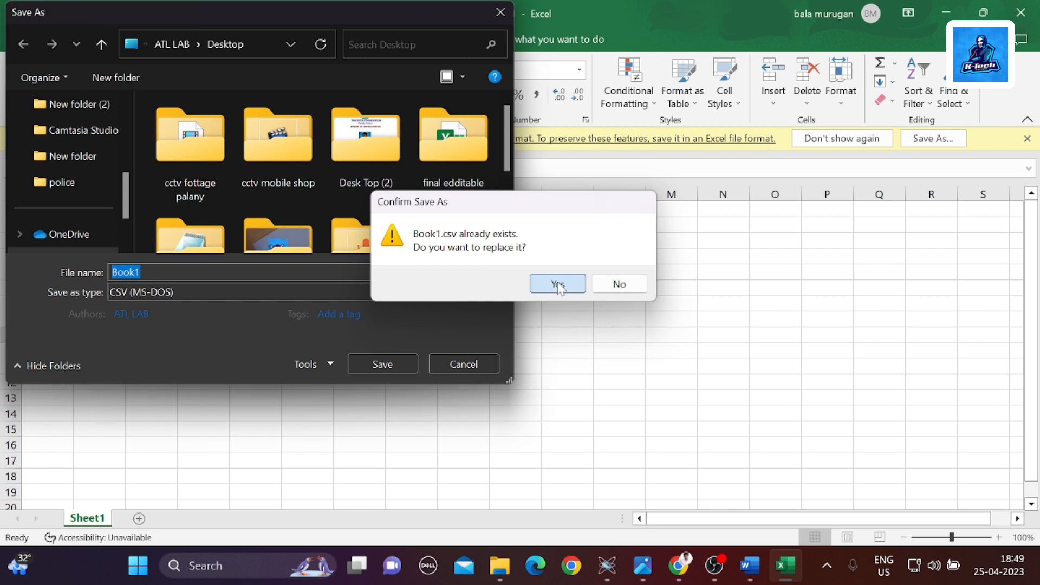
{"action": "left_click", "coordinate": [557, 282]}
Switch to the certificate document in Word and choose Book1 from the Desktop as the existing mail merge recipient list.
{"action": "left_click", "coordinate": [944, 11]}
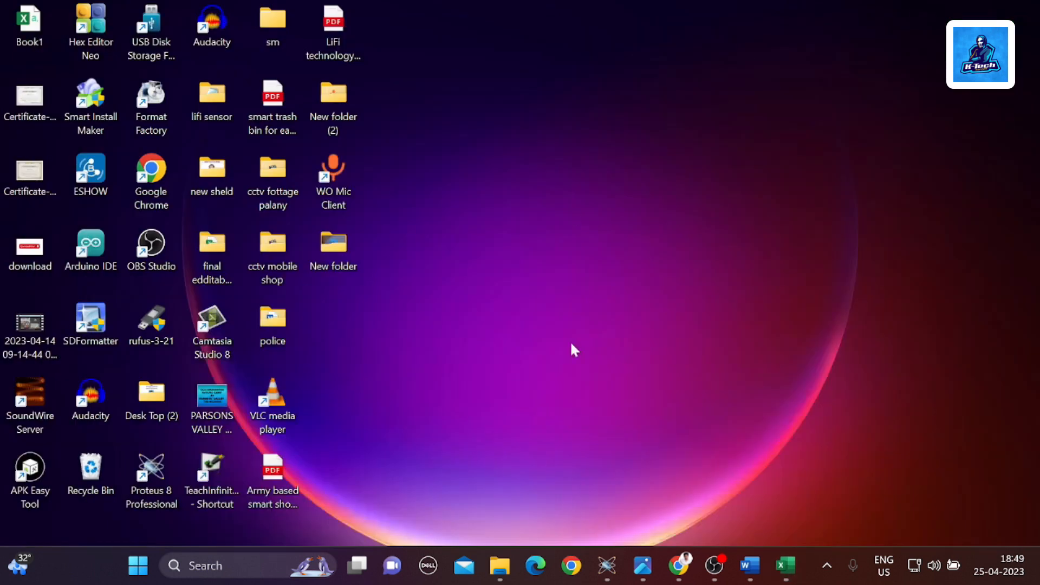
{"action": "left_click", "coordinate": [749, 566]}
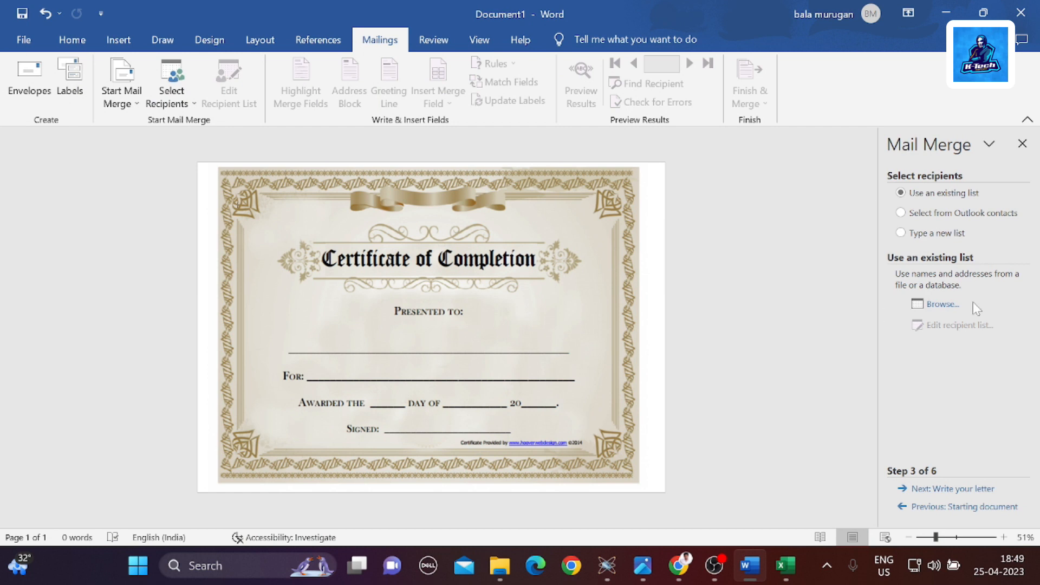
{"action": "left_click", "coordinate": [943, 304]}
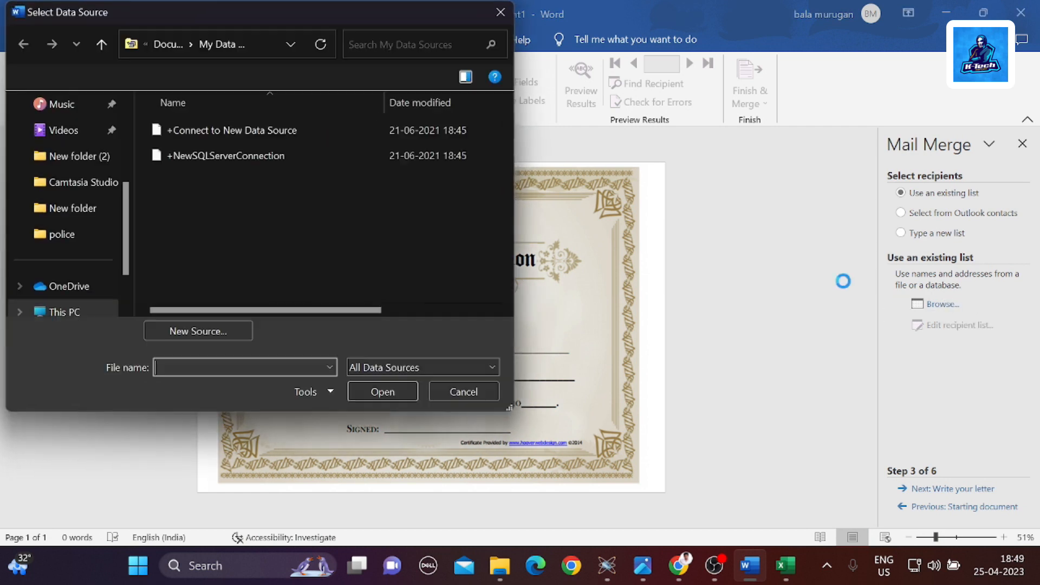
{"action": "scroll", "coordinate": [89, 163], "scroll_direction": "up", "scroll_amount": 5}
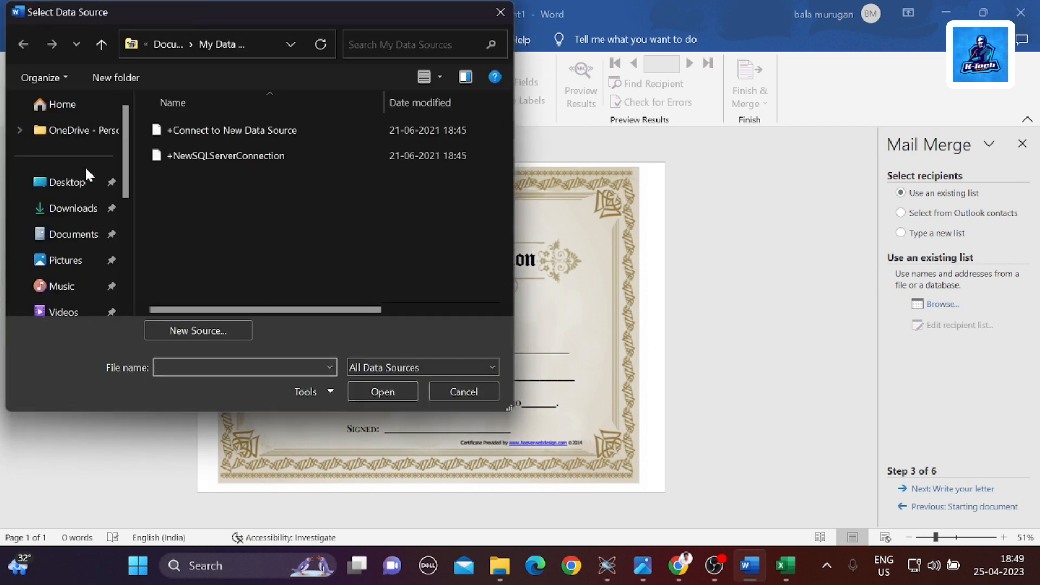
{"action": "left_click", "coordinate": [85, 187]}
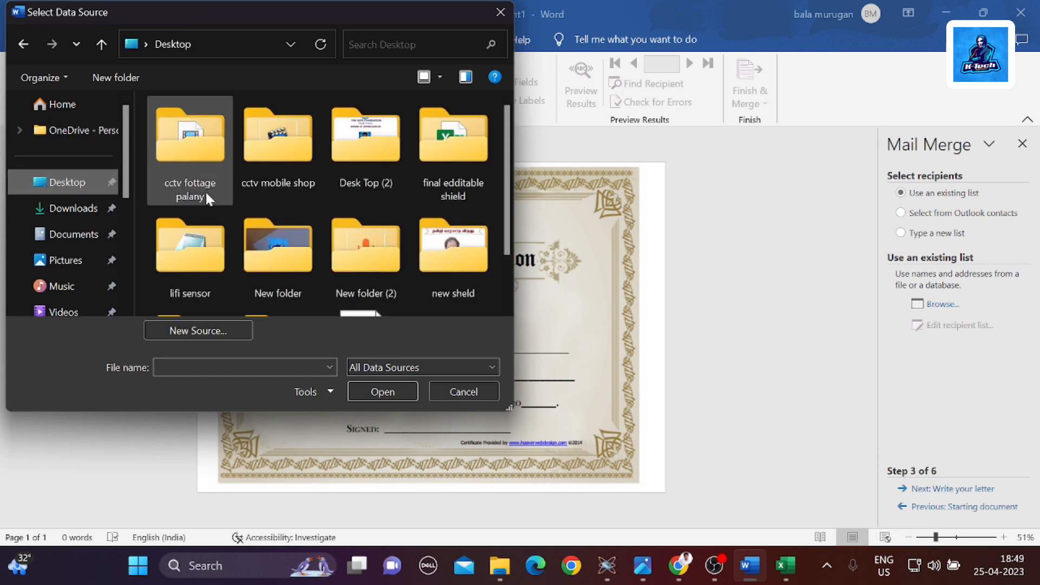
{"action": "scroll", "coordinate": [204, 190], "scroll_direction": "down", "scroll_amount": 2}
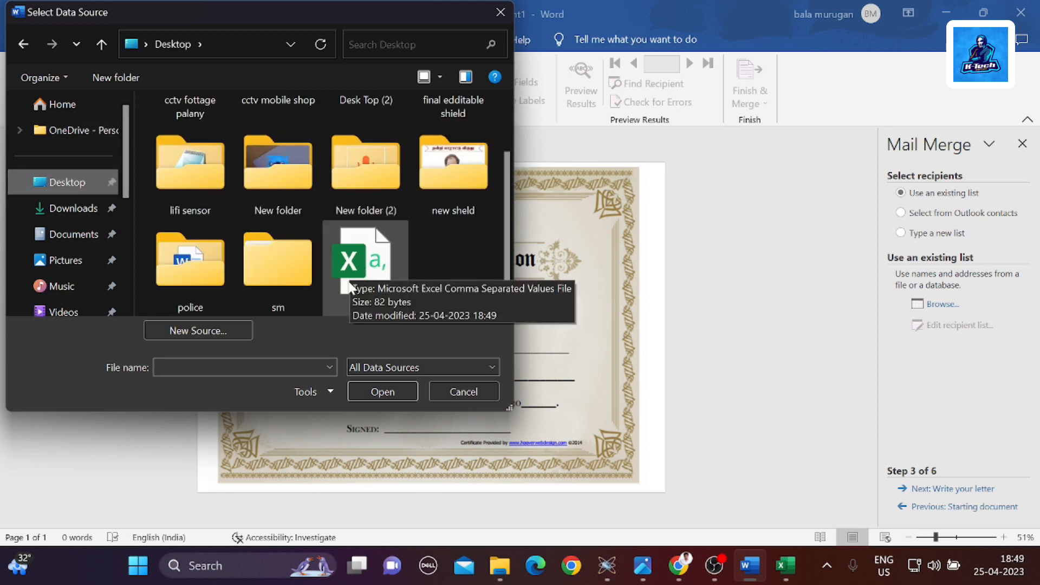
{"action": "left_click", "coordinate": [374, 283]}
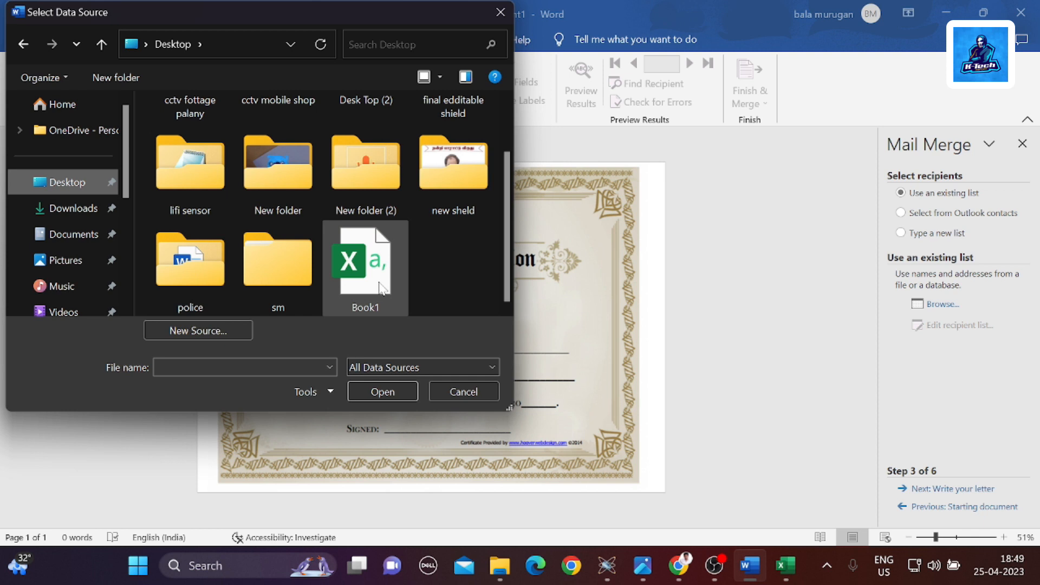
{"action": "left_click", "coordinate": [368, 393]}
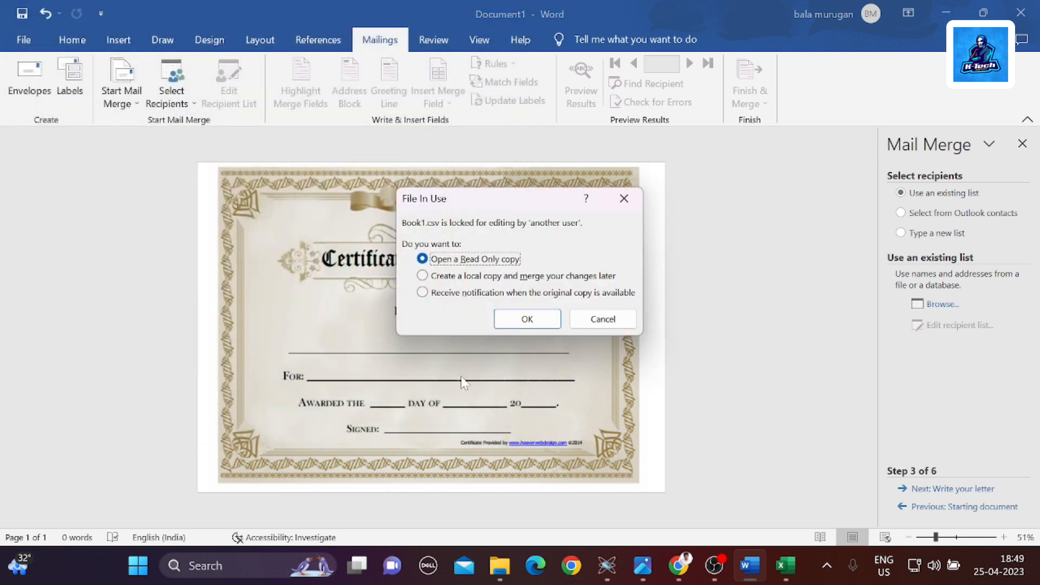
Open the locked list with the option to create a local copy and merge changes later, and accept all recipients.
{"action": "left_click", "coordinate": [458, 277]}
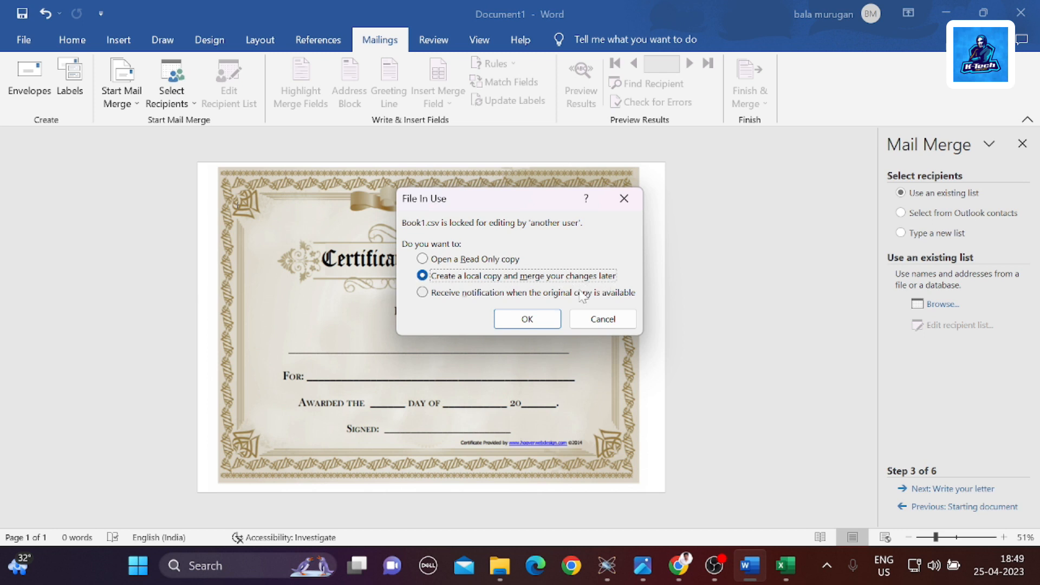
{"action": "left_click", "coordinate": [513, 320]}
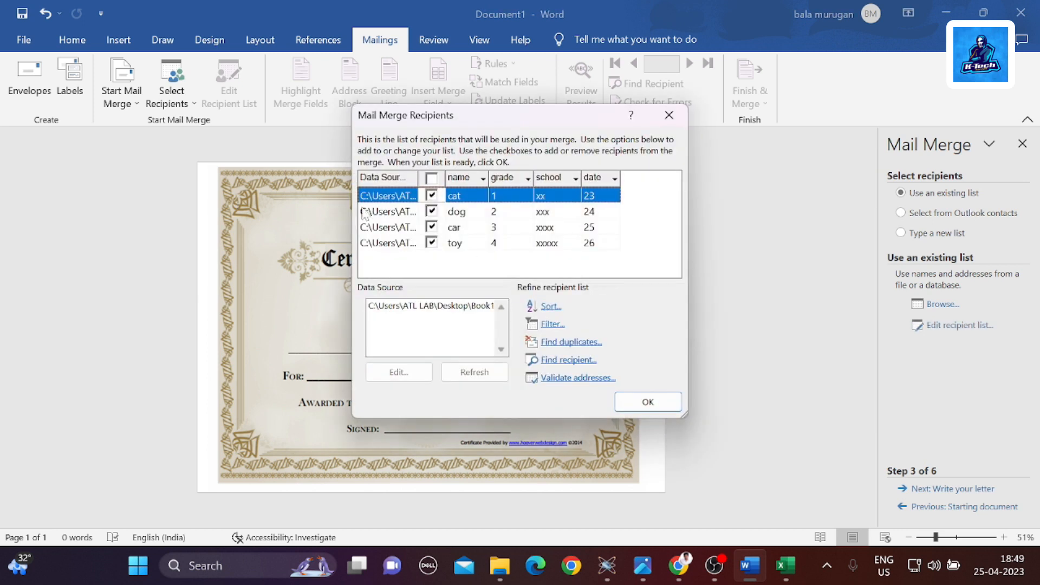
{"action": "left_click", "coordinate": [645, 402]}
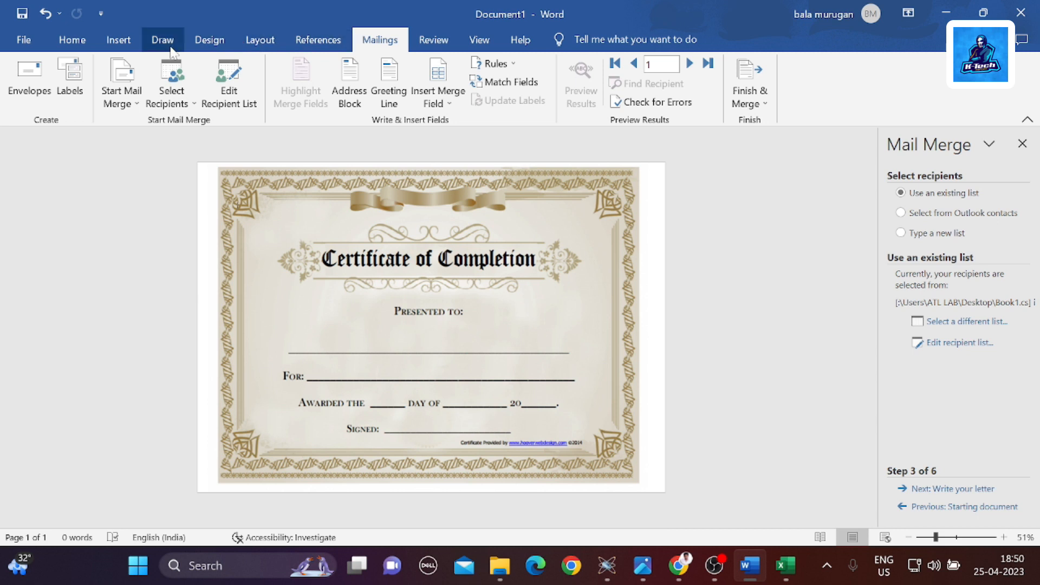
Insert a simple text box, place it above the line under "Presented to:" and delete its placeholder text.
{"action": "left_click", "coordinate": [118, 40]}
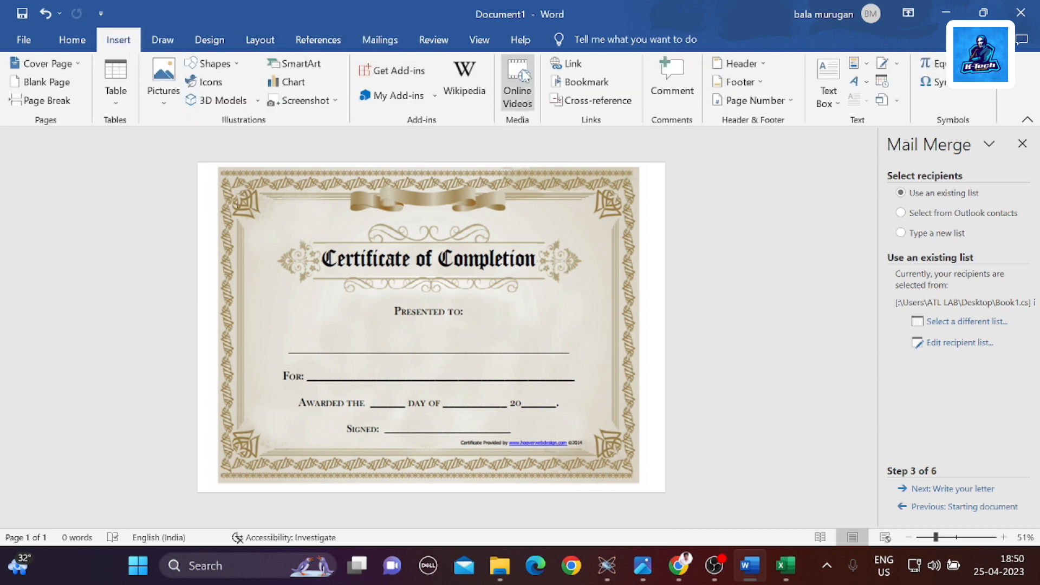
{"action": "left_click", "coordinate": [828, 84]}
{"action": "left_click", "coordinate": [680, 215]}
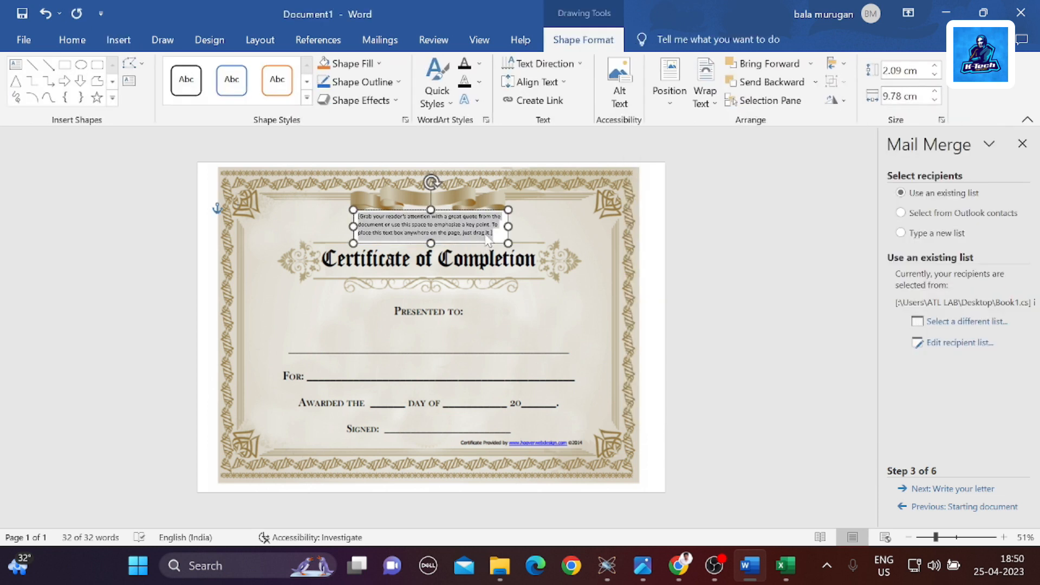
{"action": "left_click_drag", "start_coordinate": [455, 214], "coordinate": [448, 329]}
{"action": "left_click_drag", "start_coordinate": [352, 331], "coordinate": [484, 349]}
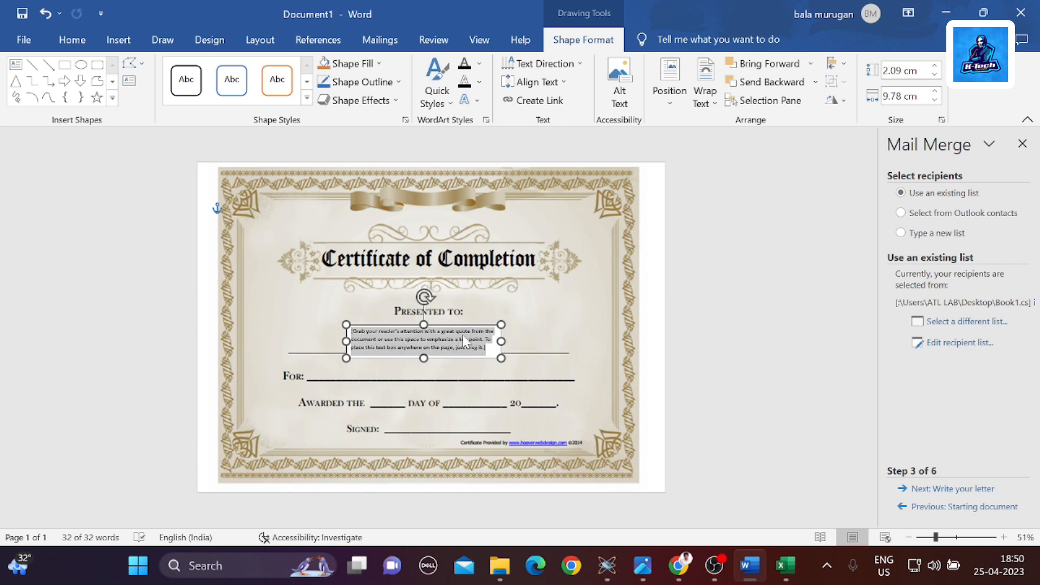
{"action": "key", "text": "BackSpace"}
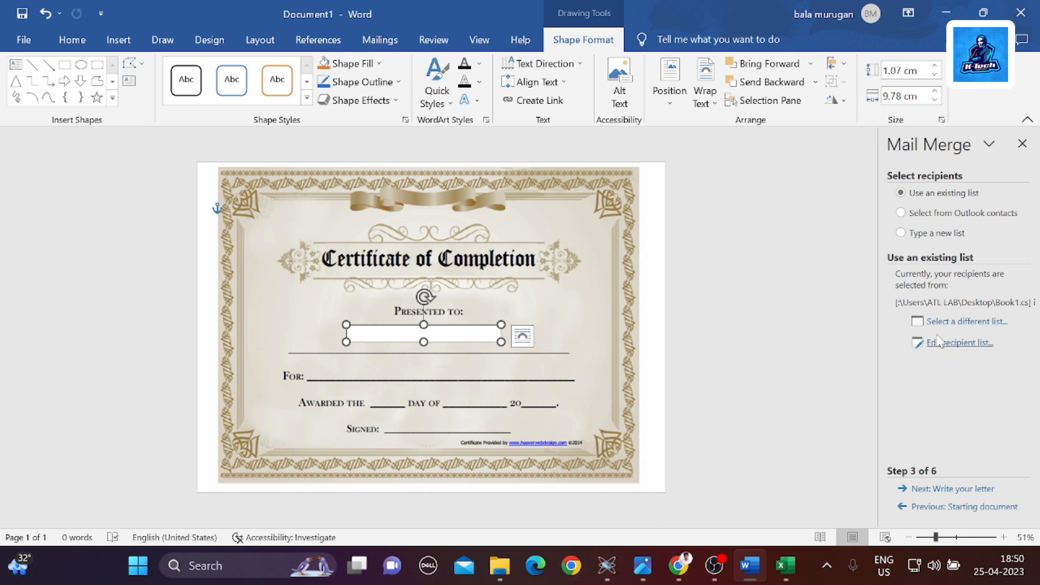
Advance the mail merge to writing the letter and insert the name merge field into the text box.
{"action": "left_click", "coordinate": [945, 490]}
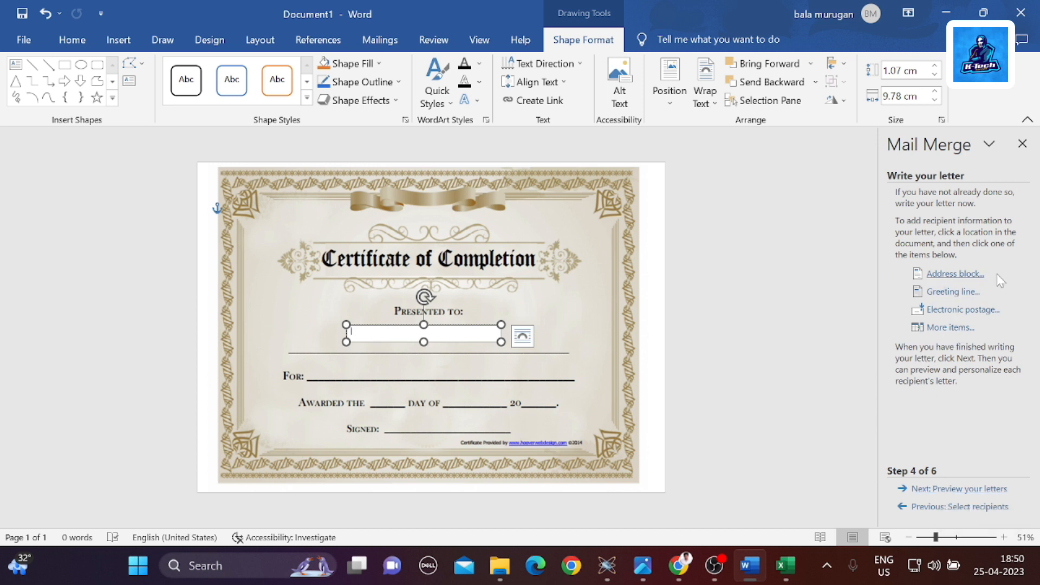
{"action": "left_click", "coordinate": [954, 328]}
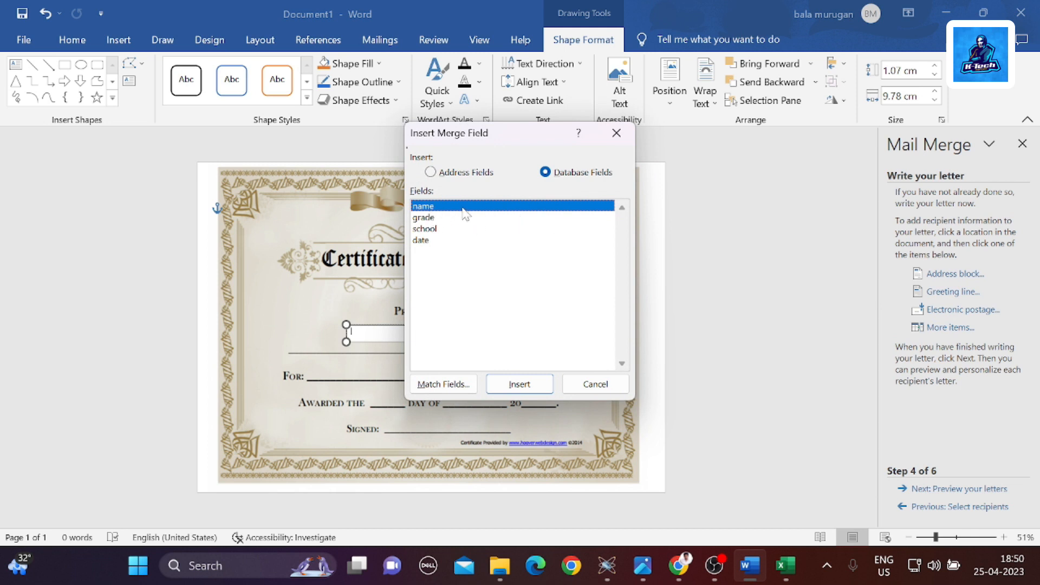
{"action": "left_click", "coordinate": [532, 386]}
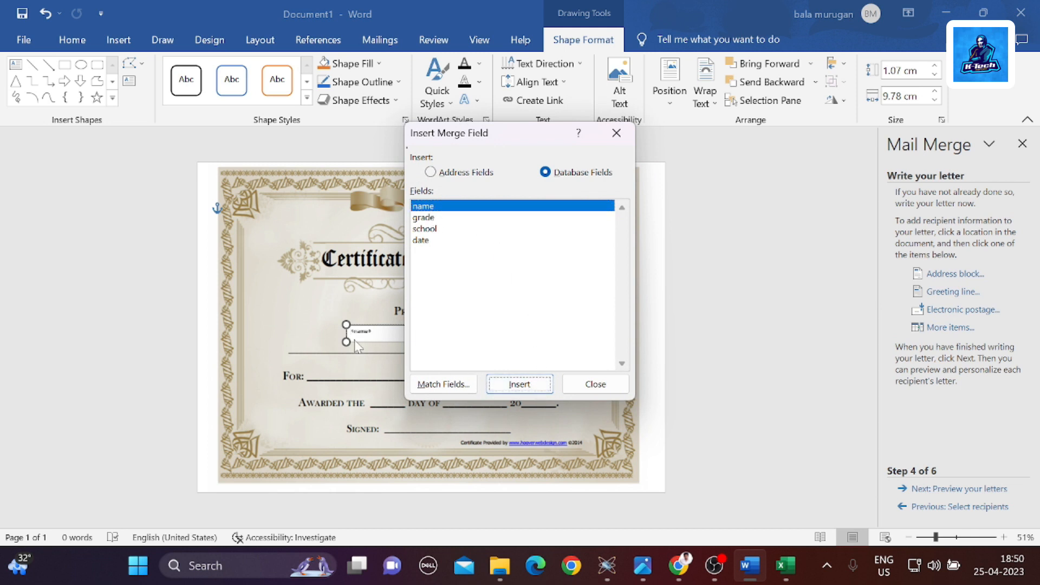
Enlarge the name merge field to 20 pt and make it bold.
{"action": "left_click", "coordinate": [604, 387]}
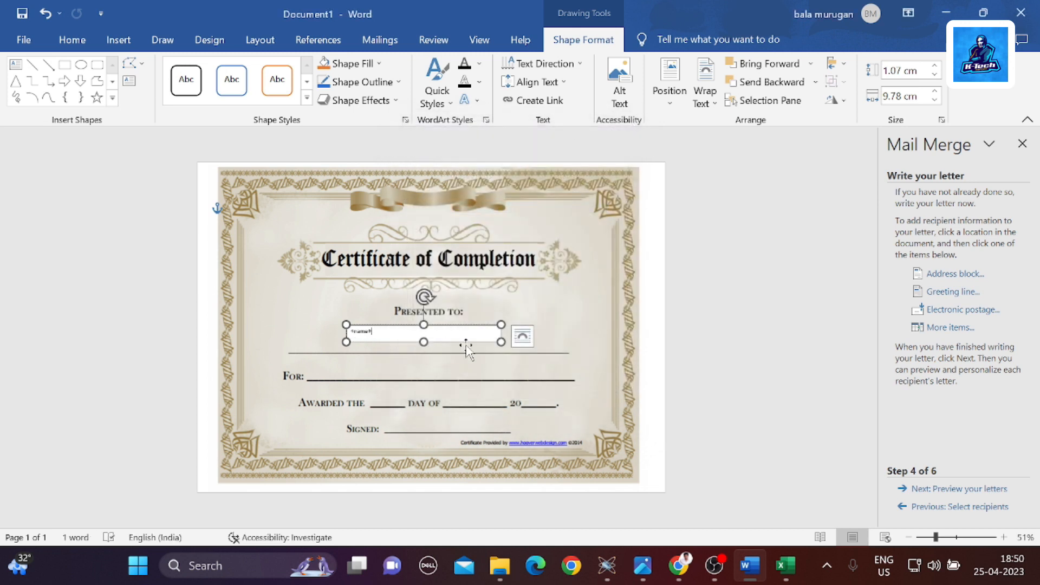
{"action": "double_click", "coordinate": [361, 332]}
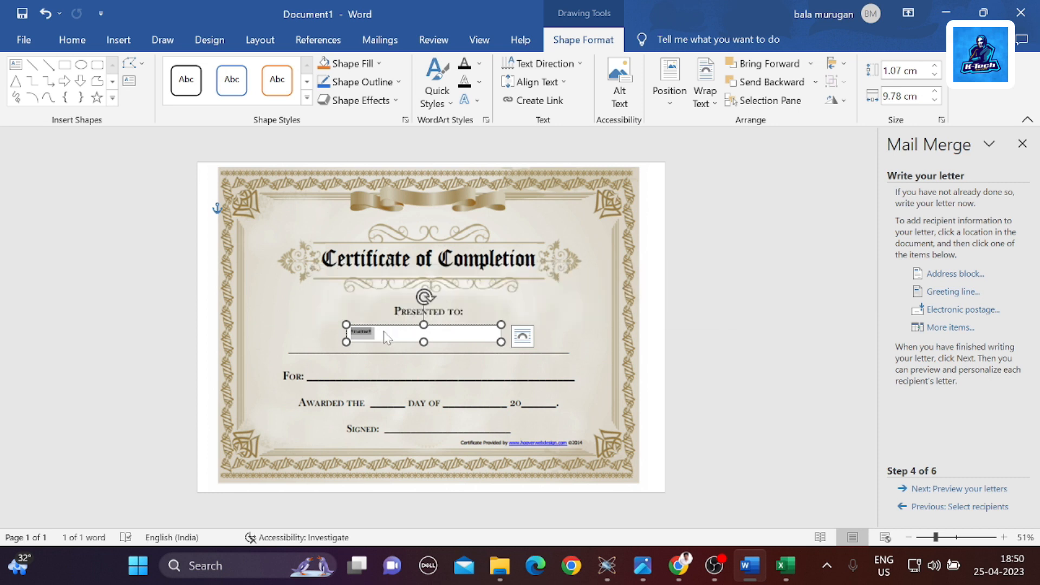
{"action": "mouse_move", "coordinate": [417, 320]}
{"action": "left_click", "coordinate": [447, 280]}
{"action": "left_click", "coordinate": [447, 280]}
{"action": "left_click", "coordinate": [447, 280]}
{"action": "left_click", "coordinate": [447, 280]}
{"action": "left_click", "coordinate": [447, 280]}
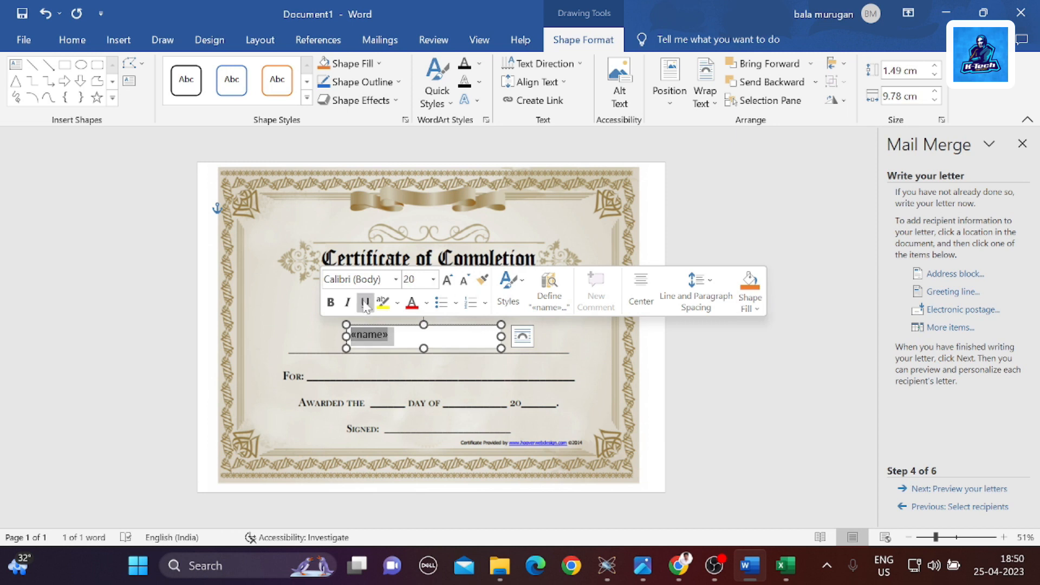
{"action": "left_click", "coordinate": [330, 302]}
Narrow the name text box to about 7.83 cm, center its text and place it on the line under "Presented to:".
{"action": "left_click_drag", "start_coordinate": [501, 349], "coordinate": [450, 341]}
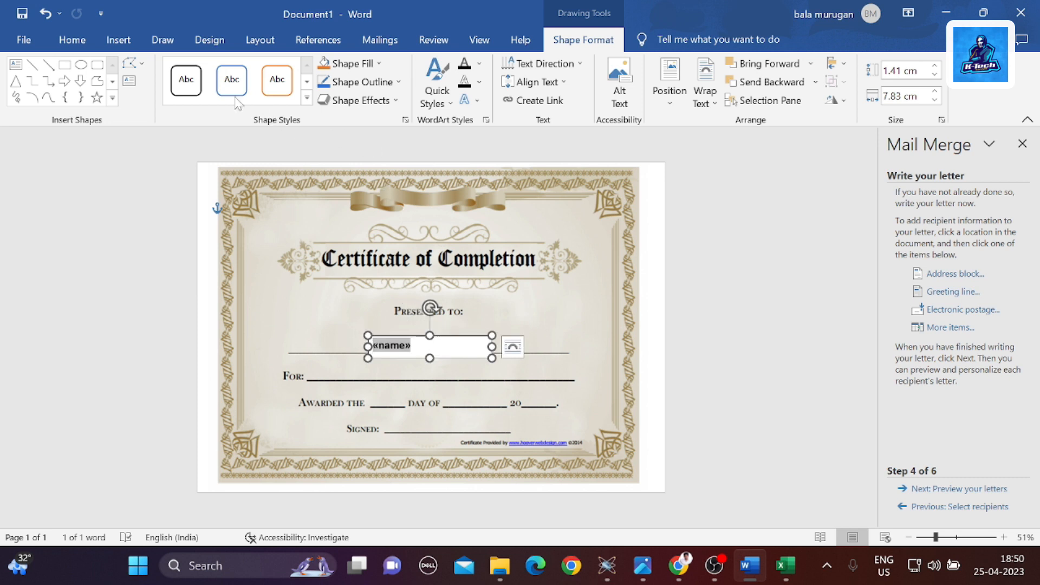
{"action": "left_click", "coordinate": [72, 39]}
{"action": "left_click", "coordinate": [325, 94]}
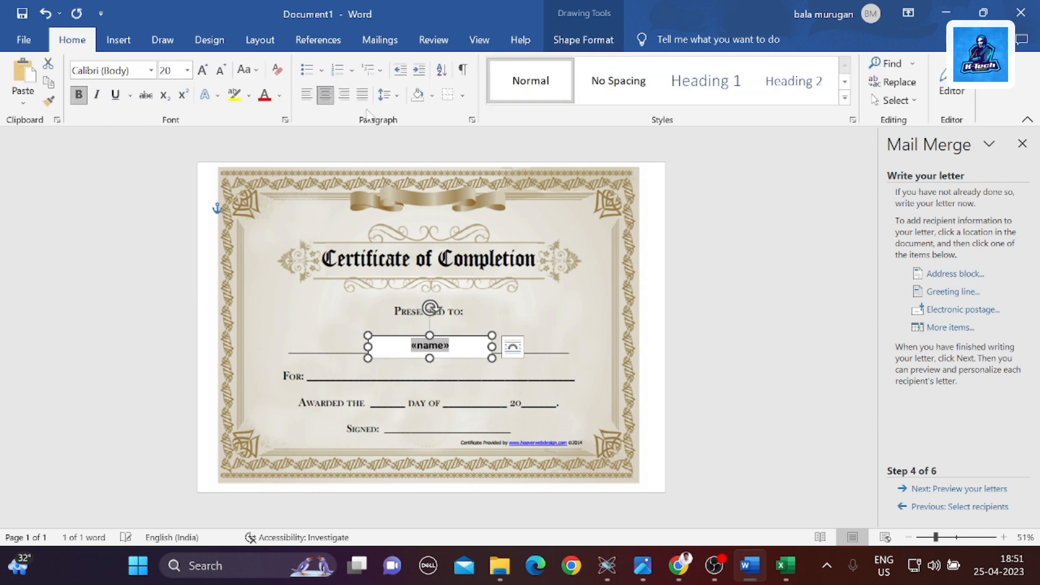
{"action": "mouse_move", "coordinate": [455, 341]}
{"action": "left_mouse_down"}
{"action": "mouse_move", "coordinate": [418, 339]}
{"action": "mouse_move", "coordinate": [438, 340]}
{"action": "left_mouse_up"}
Remove the outline and the fill from the name text box.
{"action": "right_click", "coordinate": [439, 340]}
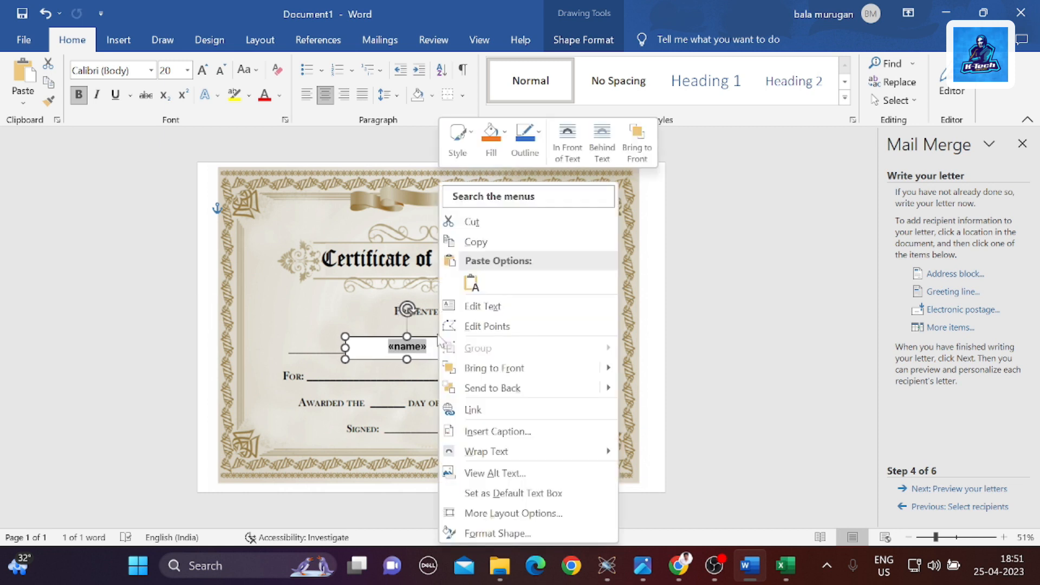
{"action": "left_click", "coordinate": [528, 151]}
{"action": "left_click", "coordinate": [563, 305]}
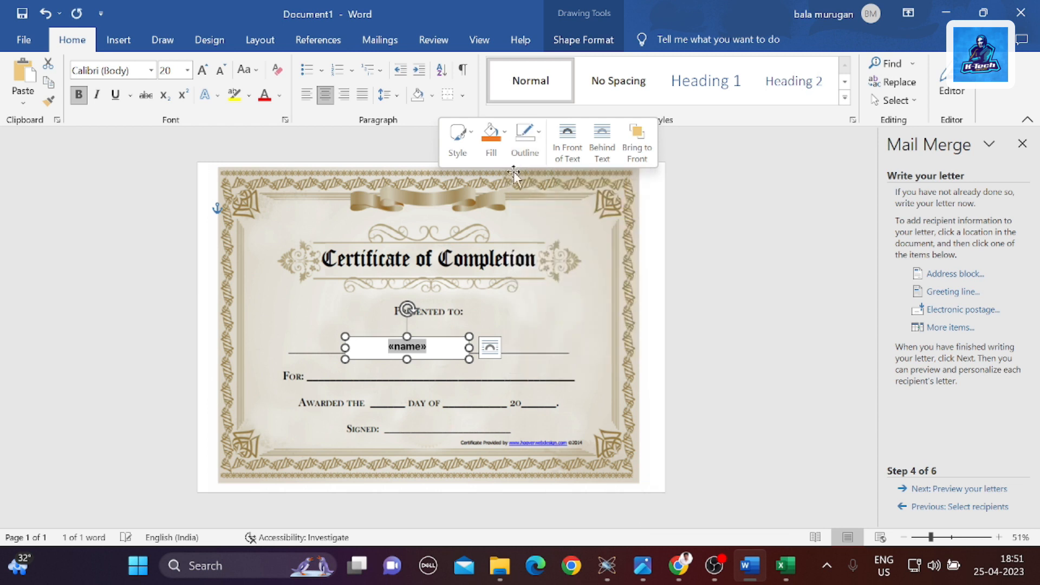
{"action": "left_click", "coordinate": [491, 142]}
{"action": "left_click", "coordinate": [508, 302]}
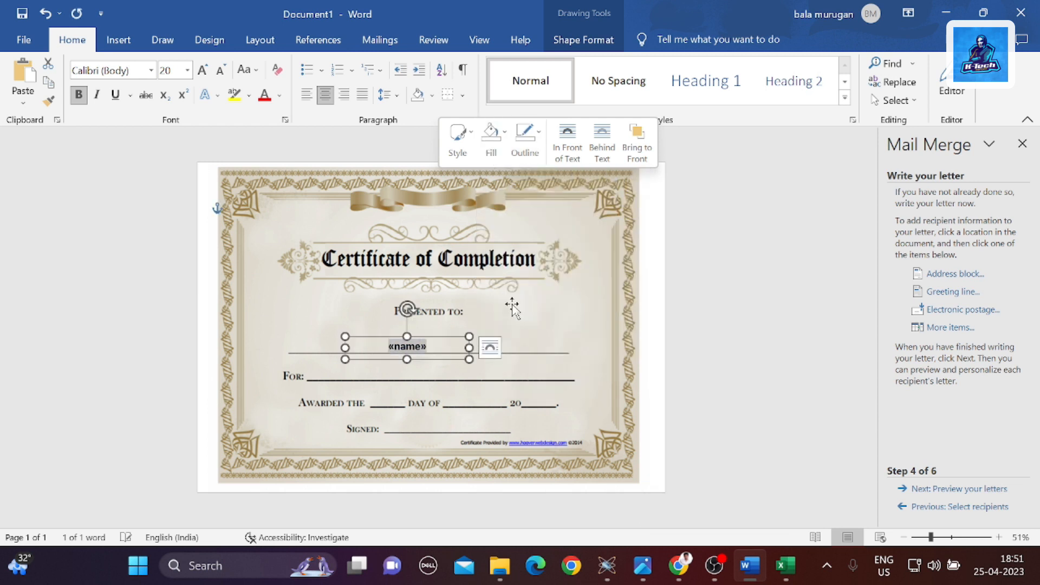
{"action": "left_click", "coordinate": [574, 330]}
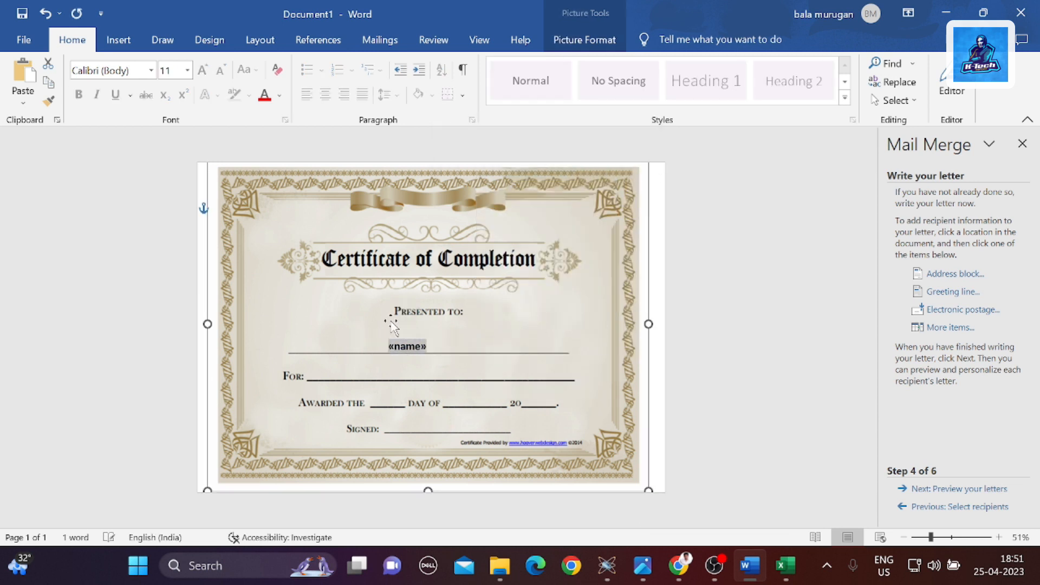
{"action": "left_click", "coordinate": [964, 334]}
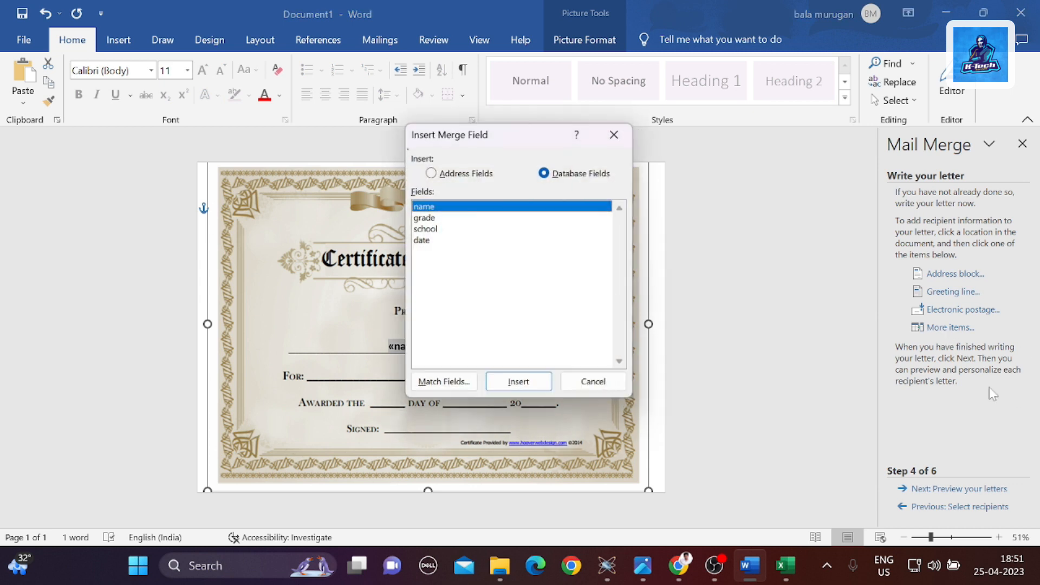
{"action": "left_click", "coordinate": [447, 219]}
{"action": "left_click", "coordinate": [530, 385]}
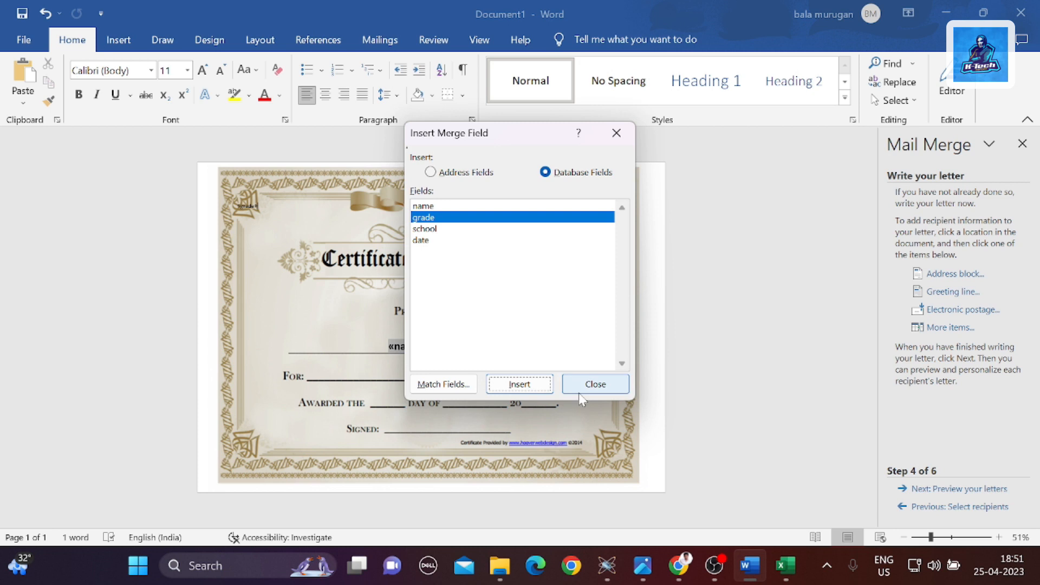
{"action": "left_click", "coordinate": [596, 384]}
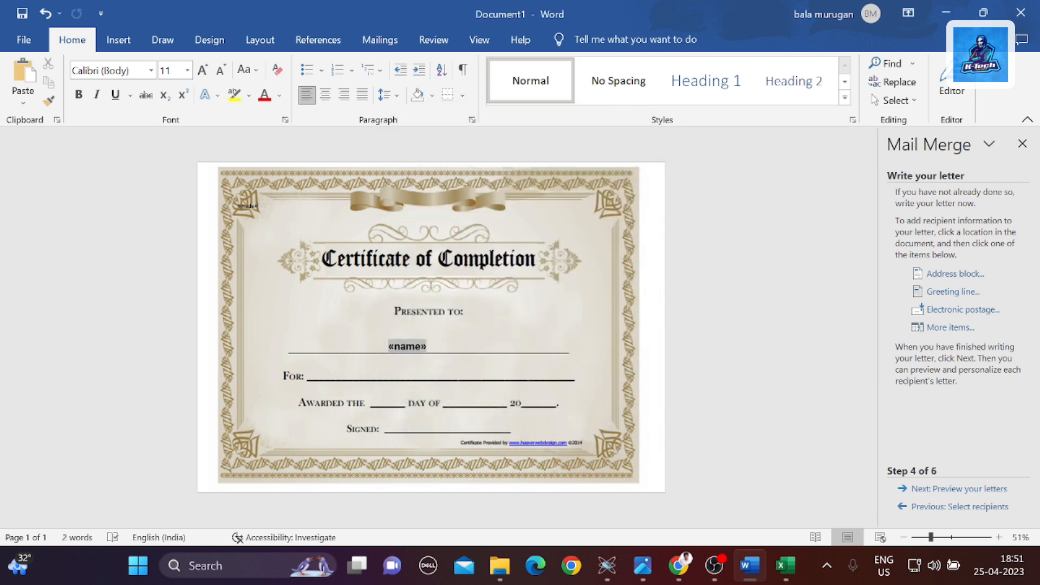
{"action": "key", "text": "ctrl+z"}
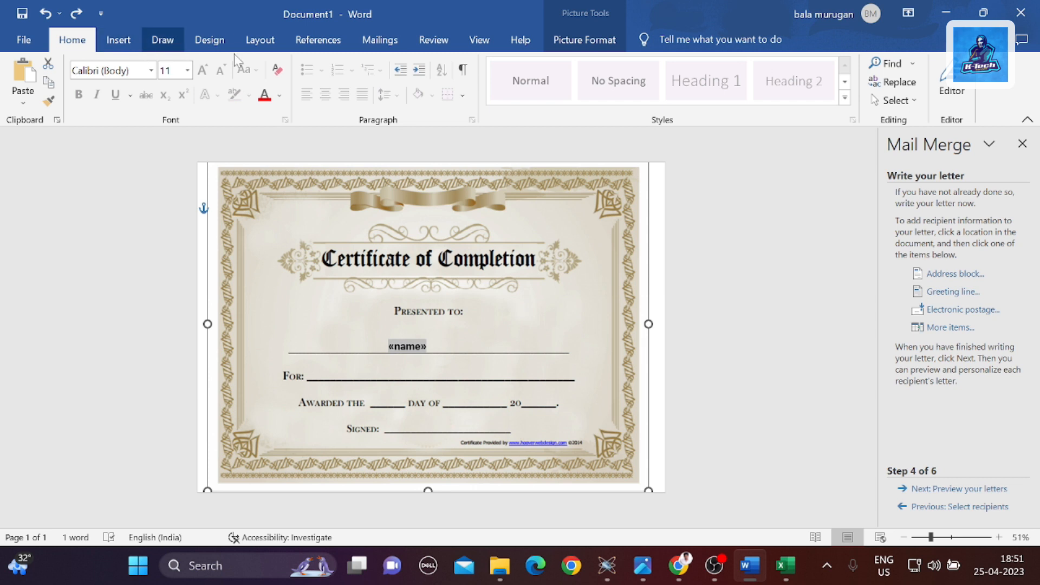
Close the Internet Download Manager page in the browser and minimize the browser to return to the Word certificate.
{"action": "left_click", "coordinate": [666, 200]}
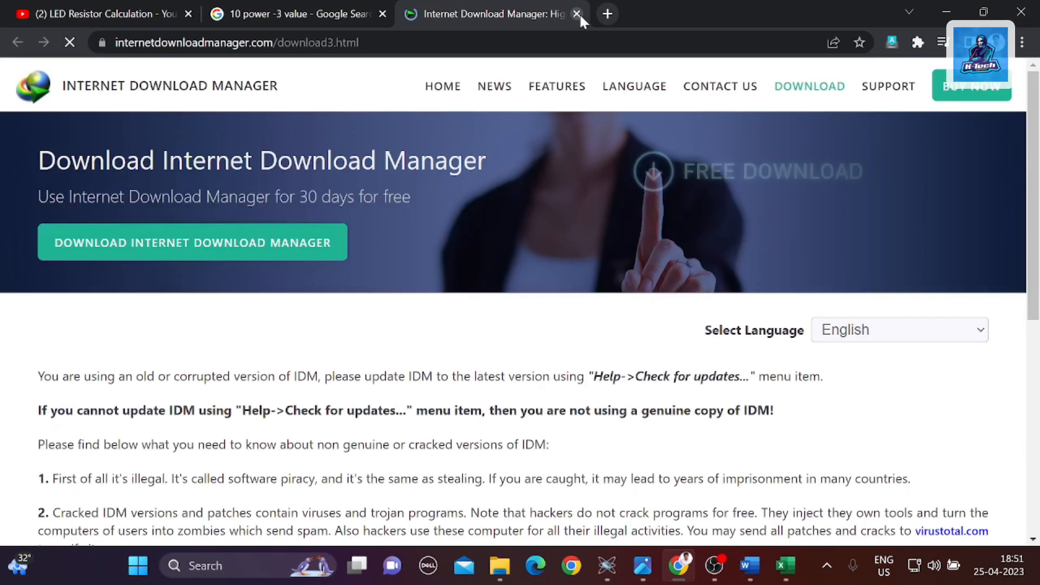
{"action": "left_click", "coordinate": [577, 14]}
{"action": "left_click", "coordinate": [947, 12]}
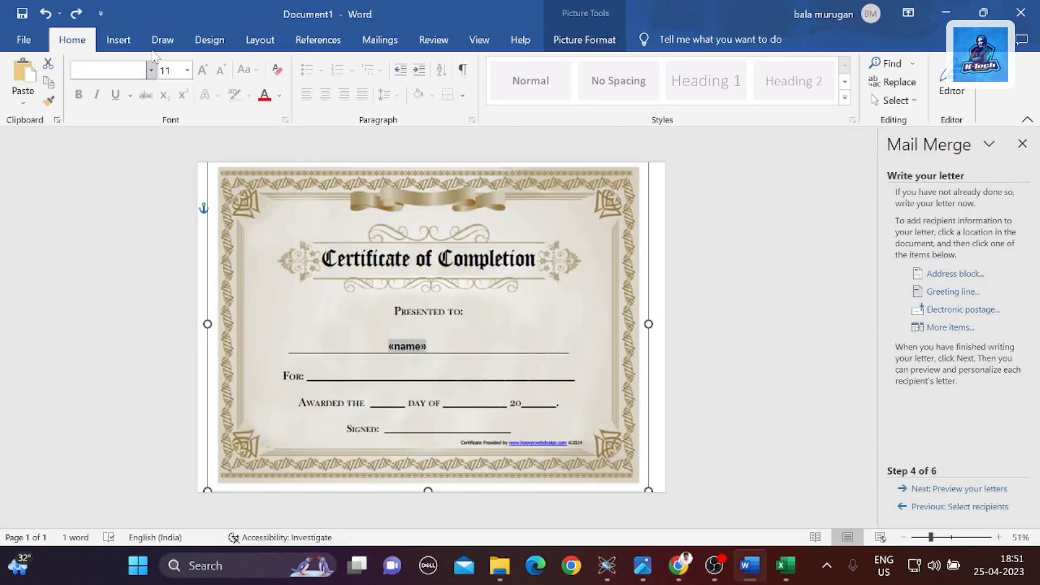
Insert a simple text box, place it on the "For:" line and delete its placeholder text.
{"action": "left_click", "coordinate": [119, 40]}
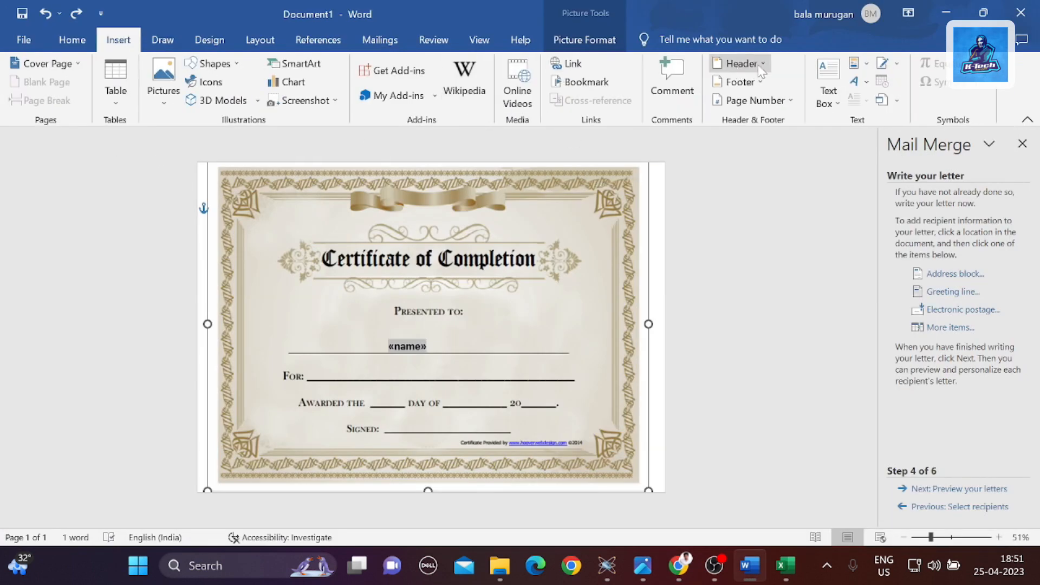
{"action": "left_click", "coordinate": [836, 89]}
{"action": "left_click", "coordinate": [693, 179]}
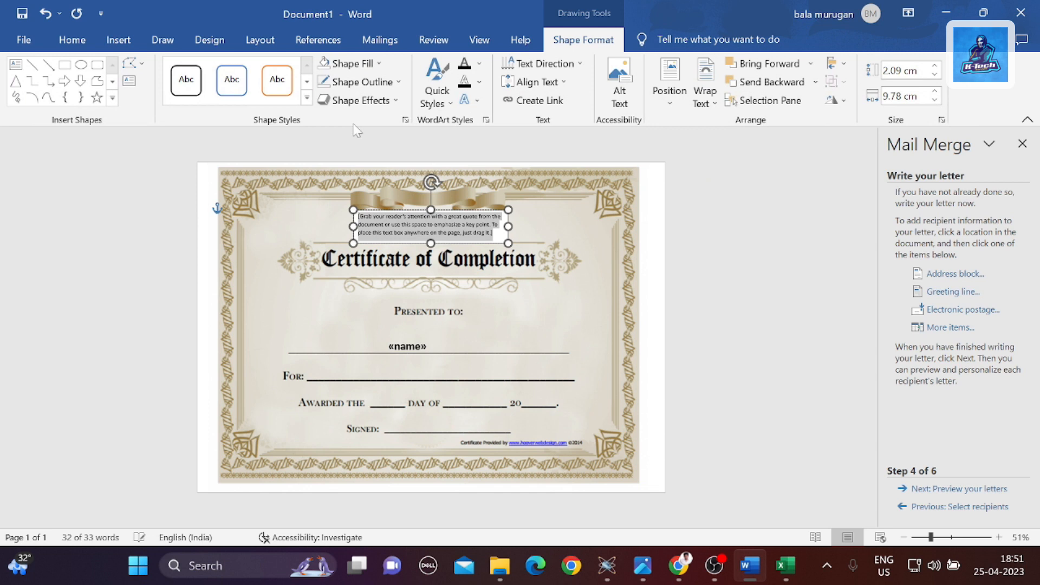
{"action": "left_click_drag", "start_coordinate": [459, 214], "coordinate": [470, 366]}
{"action": "left_click", "coordinate": [477, 390]}
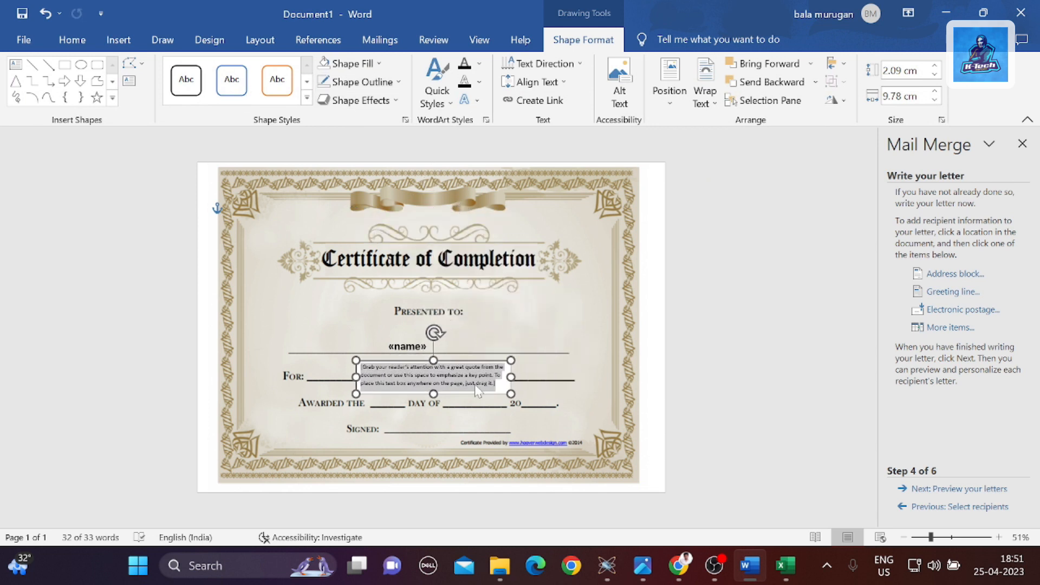
{"action": "key", "text": "Delete"}
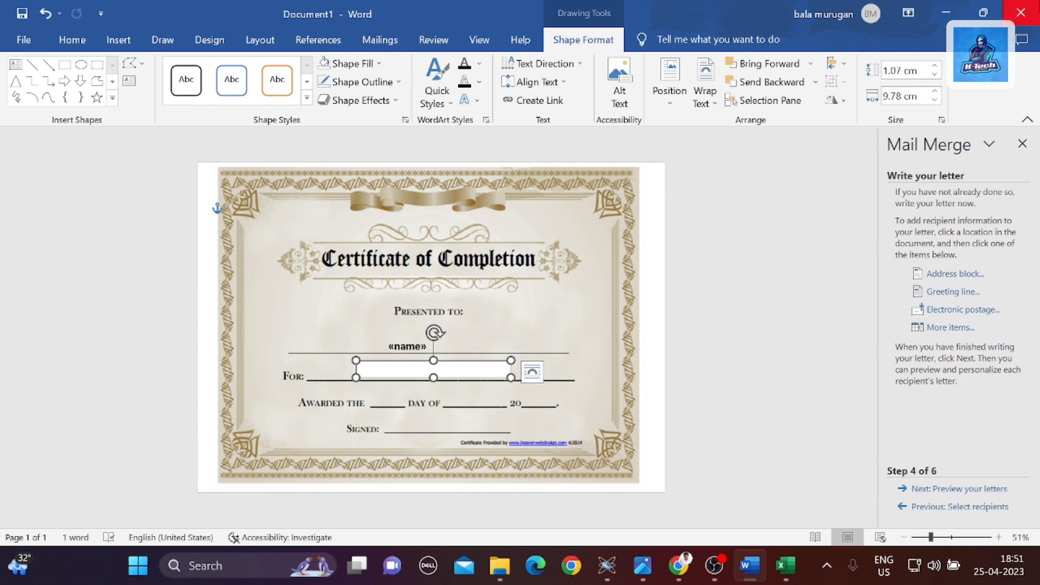
Insert the grade merge field into the text box on the "For:" line.
{"action": "left_click", "coordinate": [926, 328]}
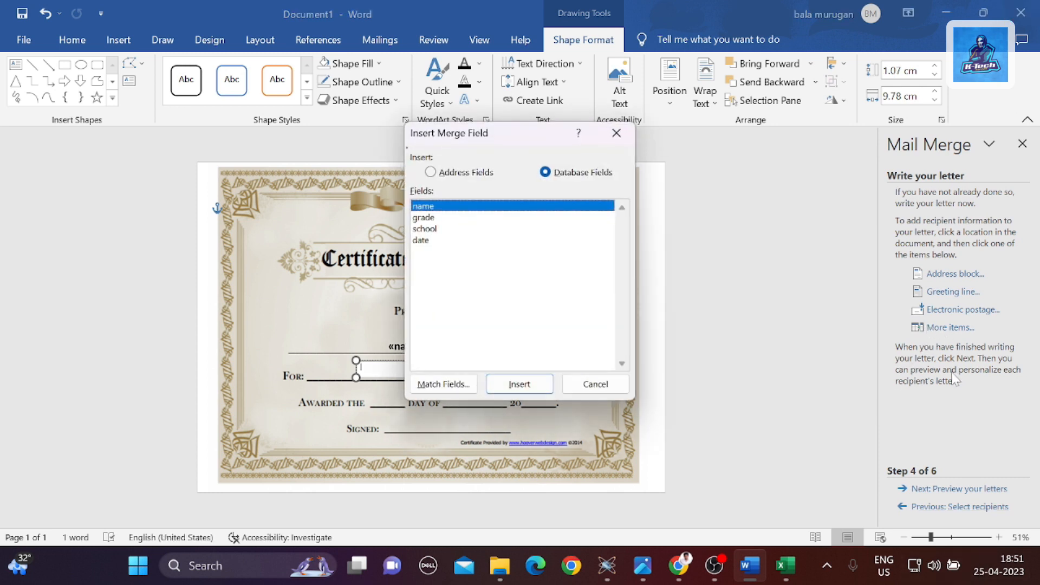
{"action": "left_click", "coordinate": [423, 218]}
{"action": "left_click", "coordinate": [520, 384]}
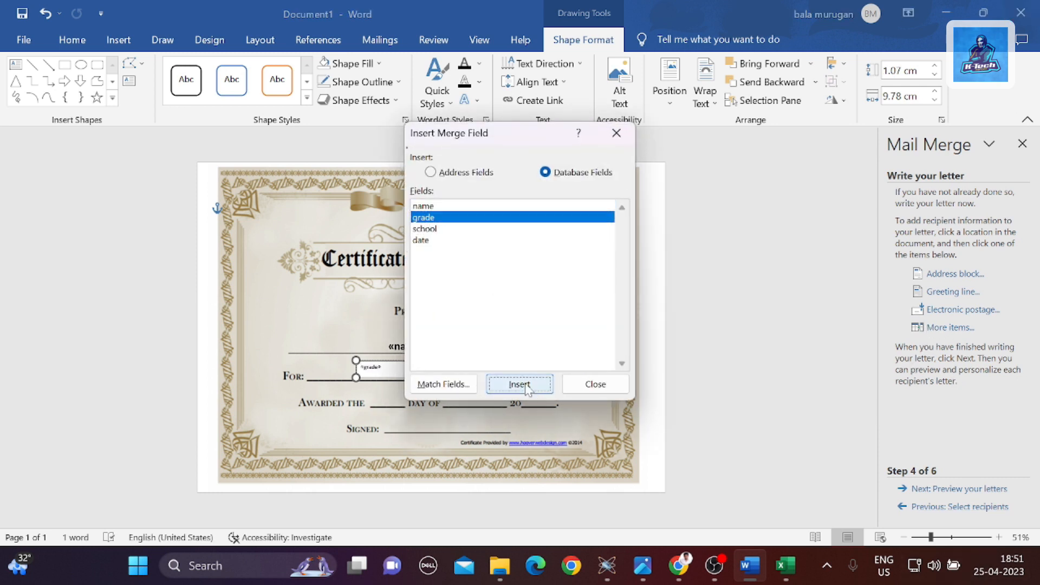
{"action": "left_click", "coordinate": [595, 384]}
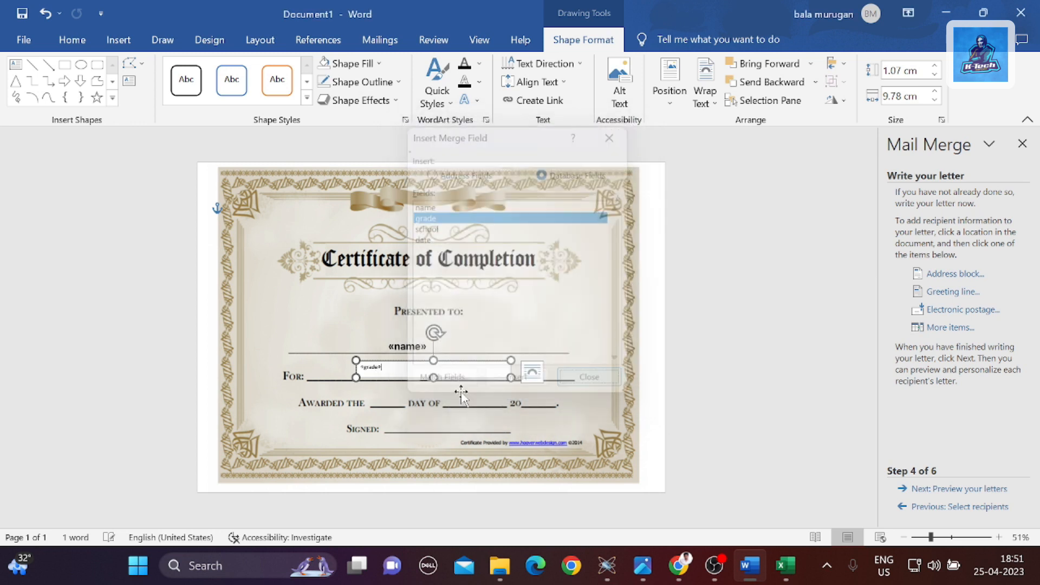
Enlarge the grade merge field to 18 pt and make it bold.
{"action": "double_click", "coordinate": [369, 368]}
{"action": "left_click", "coordinate": [427, 323]}
{"action": "left_click", "coordinate": [427, 323]}
{"action": "left_click", "coordinate": [427, 323]}
{"action": "left_click", "coordinate": [427, 323]}
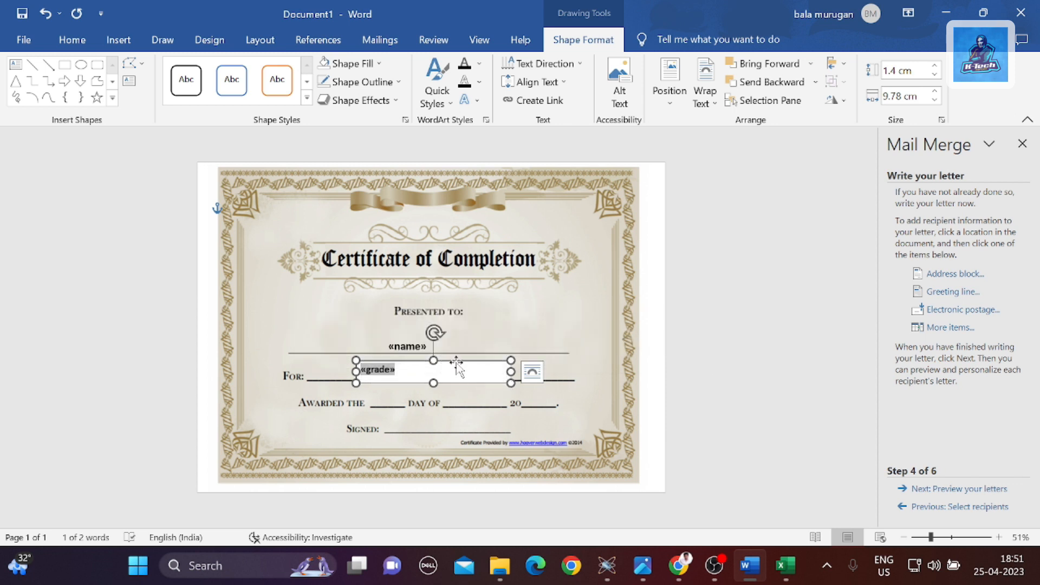
Remove the outline and the fill from the grade text box.
{"action": "right_click", "coordinate": [458, 364]}
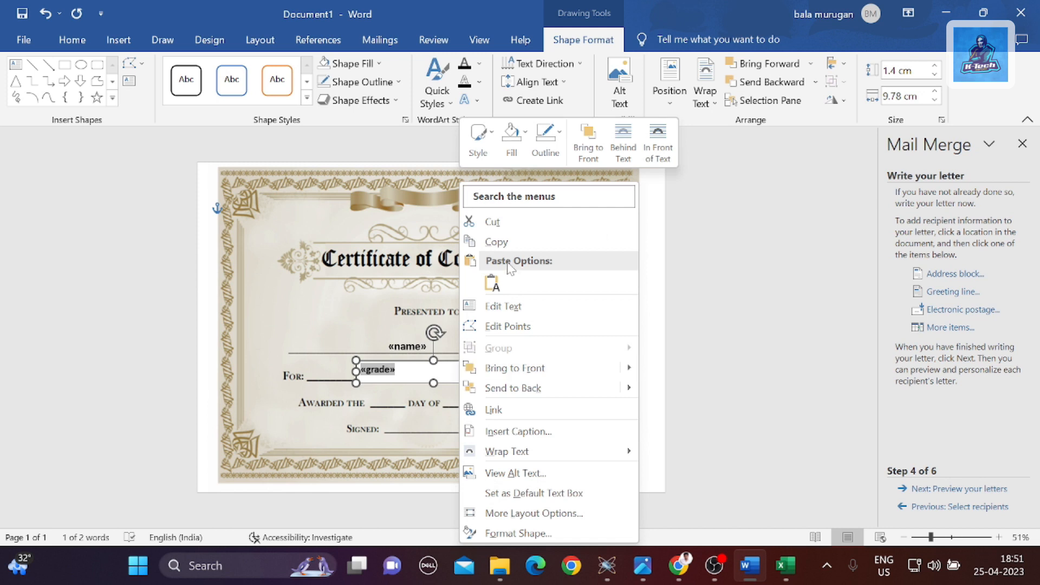
{"action": "left_click", "coordinate": [544, 146]}
{"action": "left_click", "coordinate": [566, 299]}
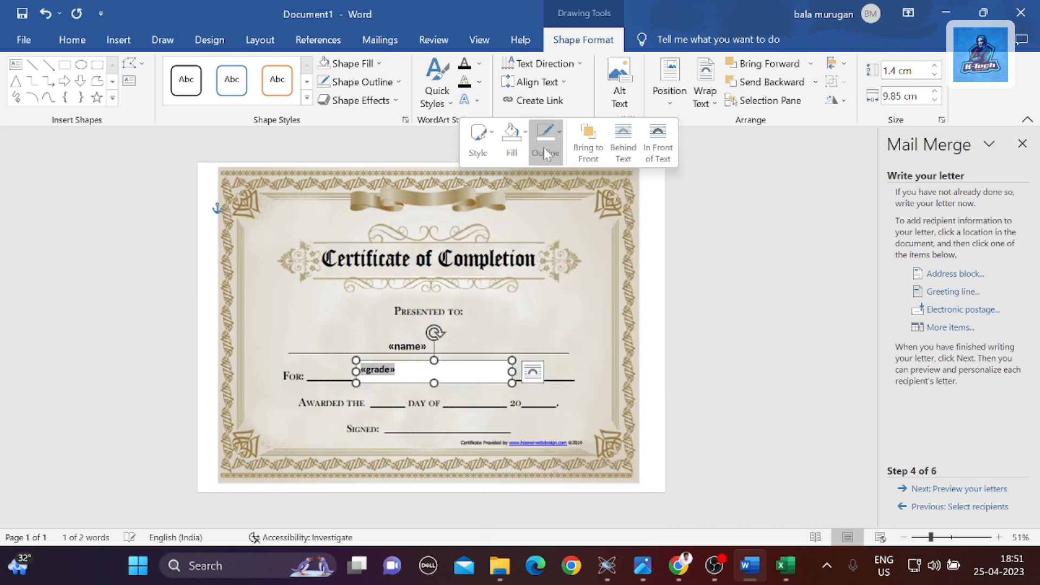
{"action": "left_click", "coordinate": [512, 141]}
{"action": "left_click", "coordinate": [533, 302]}
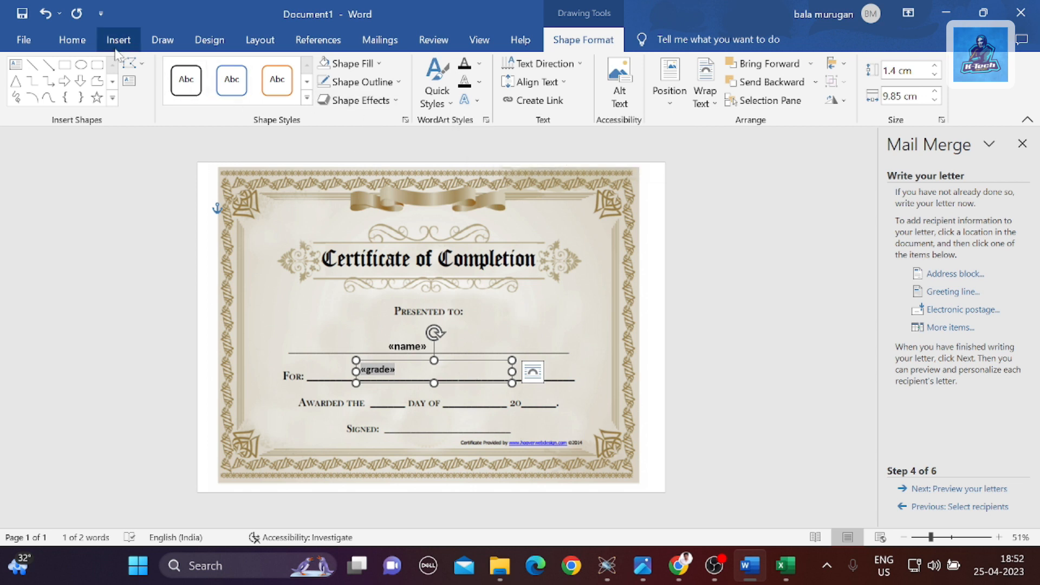
Center the grade field in its text box and move the box down onto the "For:" line.
{"action": "left_click", "coordinate": [87, 48]}
{"action": "left_click", "coordinate": [325, 94]}
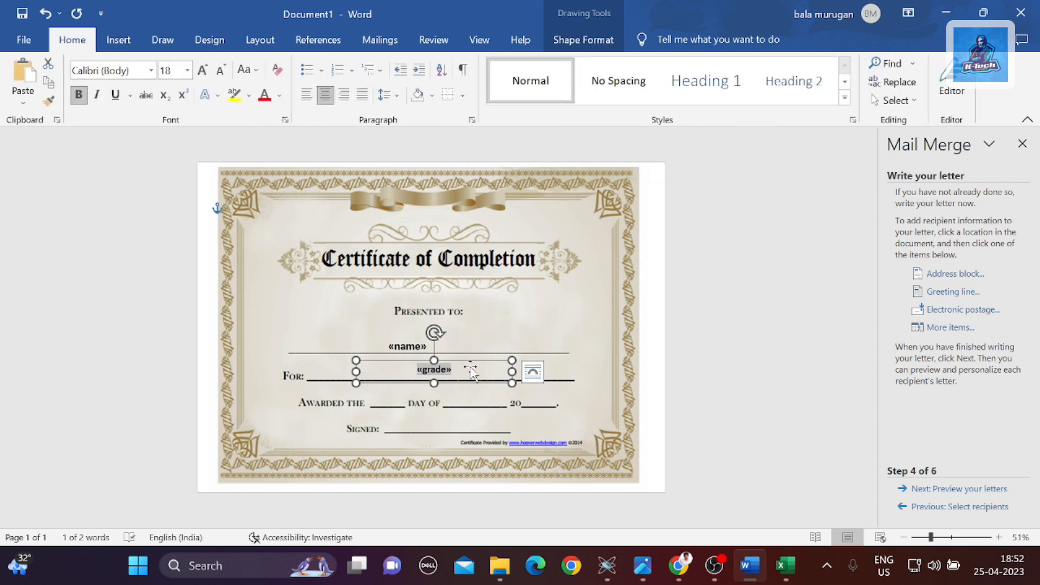
{"action": "left_click_drag", "start_coordinate": [471, 368], "coordinate": [483, 372]}
{"action": "left_click", "coordinate": [616, 385]}
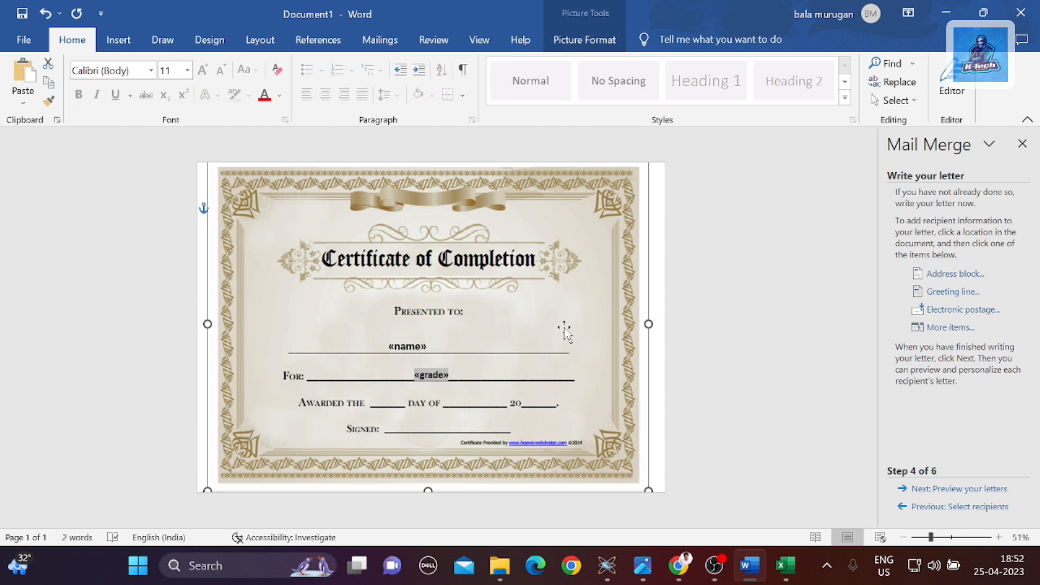
Insert another simple text box on the certificate and delete its placeholder text.
{"action": "left_click", "coordinate": [237, 204]}
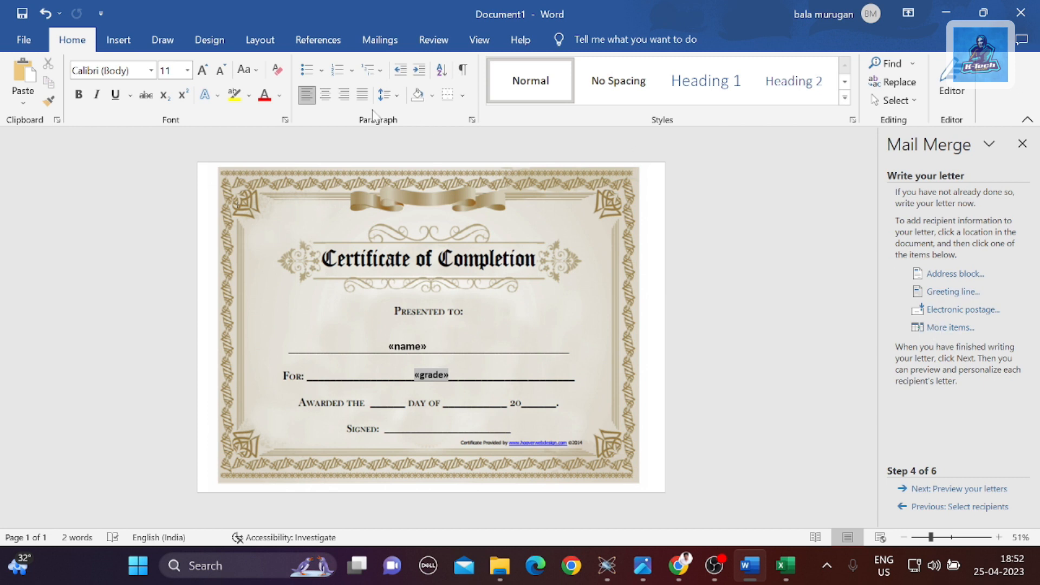
{"action": "left_click", "coordinate": [118, 39]}
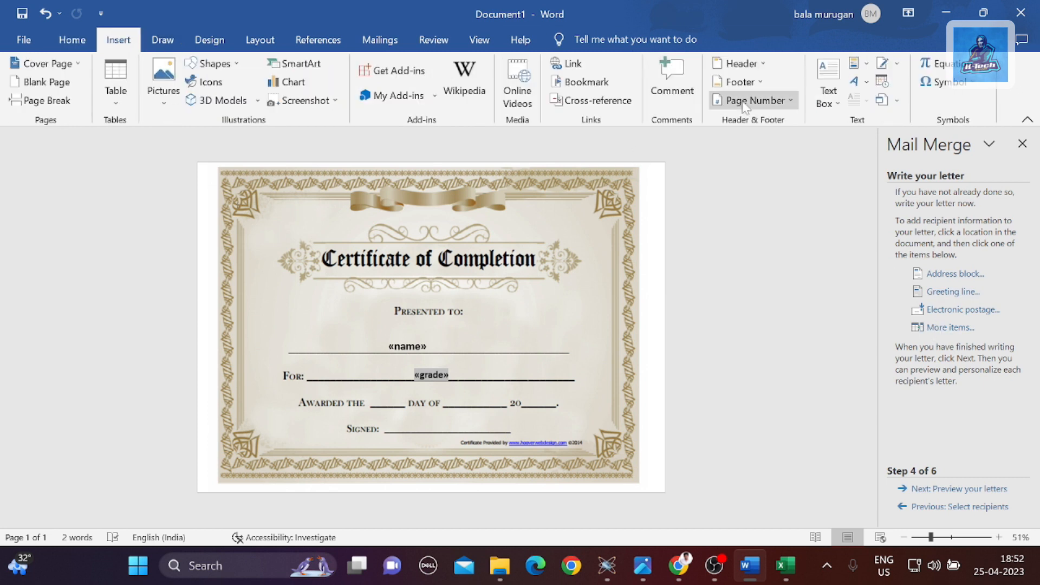
{"action": "left_click", "coordinate": [828, 89]}
{"action": "left_click", "coordinate": [708, 179]}
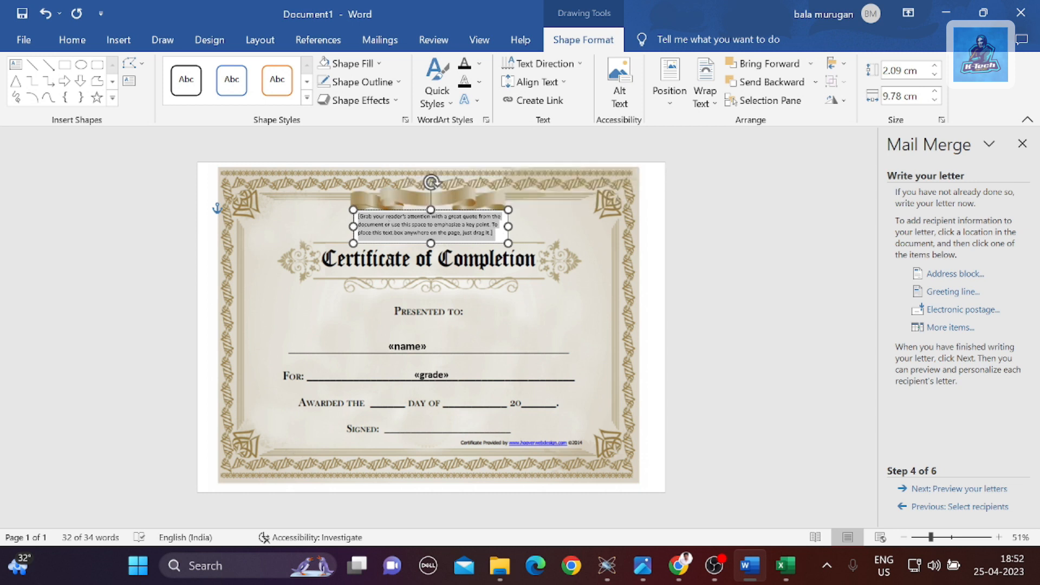
{"action": "key", "text": "Delete"}
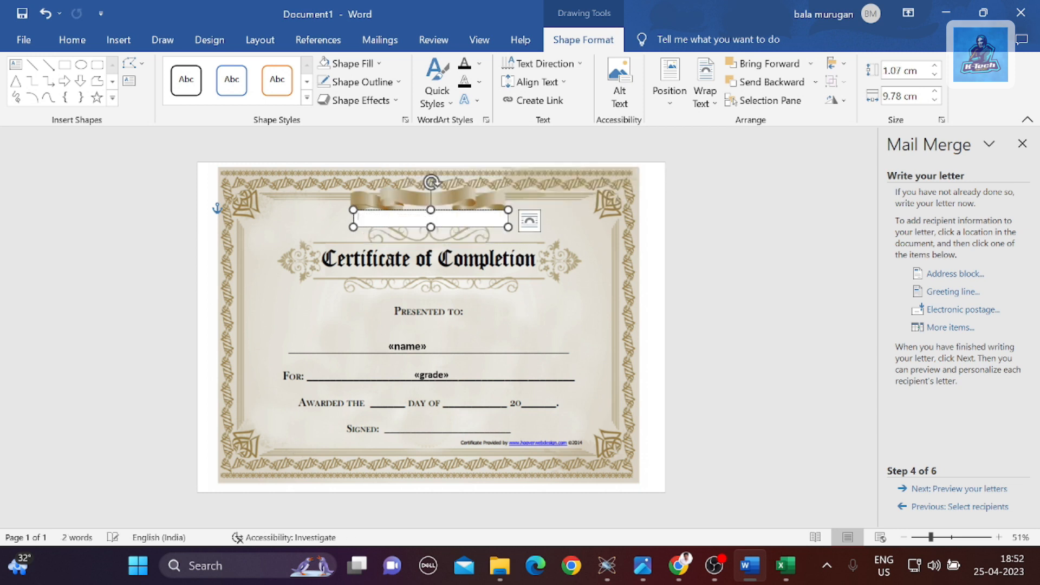
Insert the date merge field from the database fields into the new text box.
{"action": "left_click", "coordinate": [954, 309]}
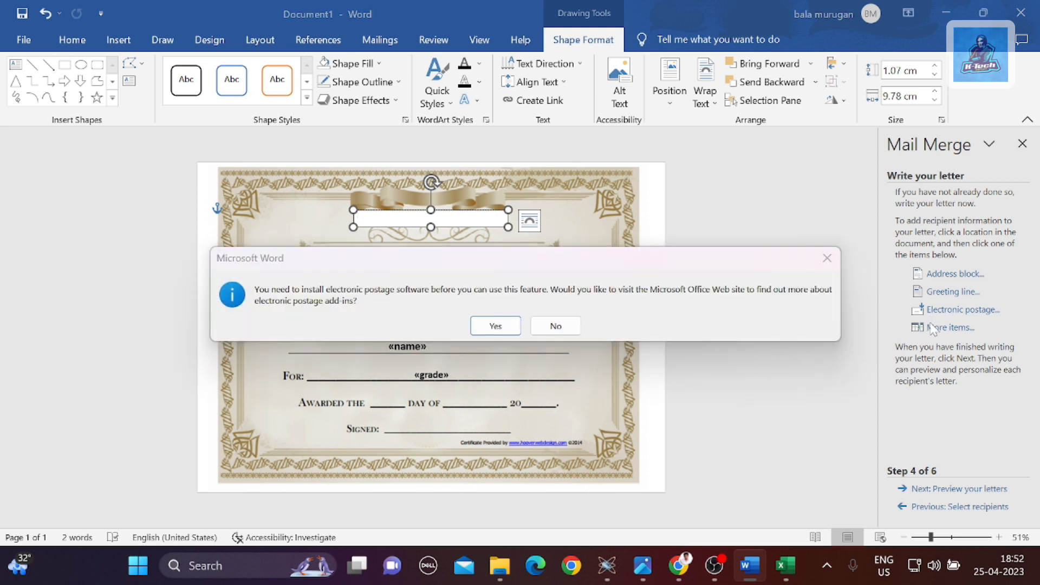
{"action": "left_click", "coordinate": [809, 259]}
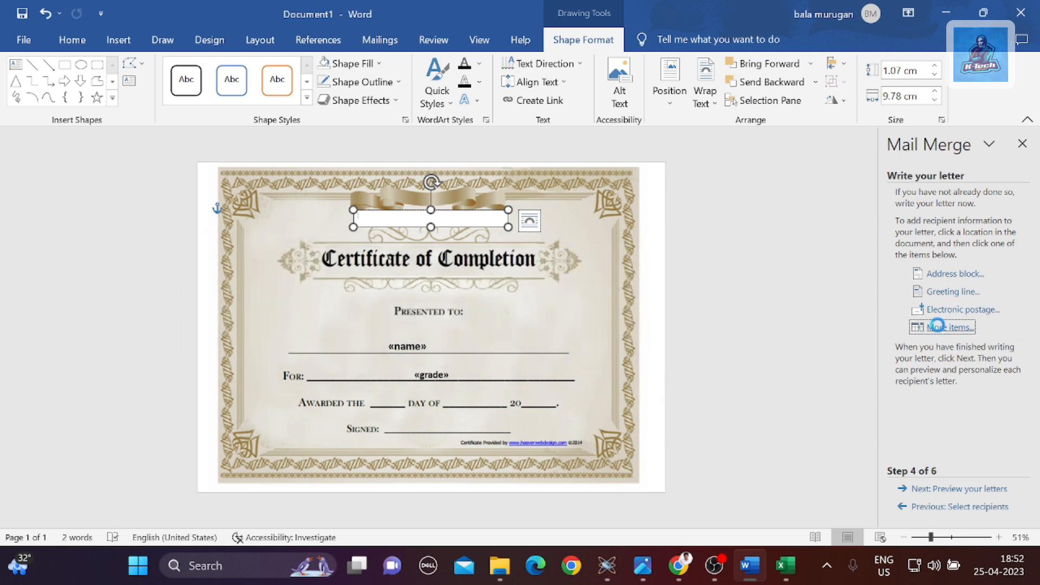
{"action": "left_click", "coordinate": [951, 327]}
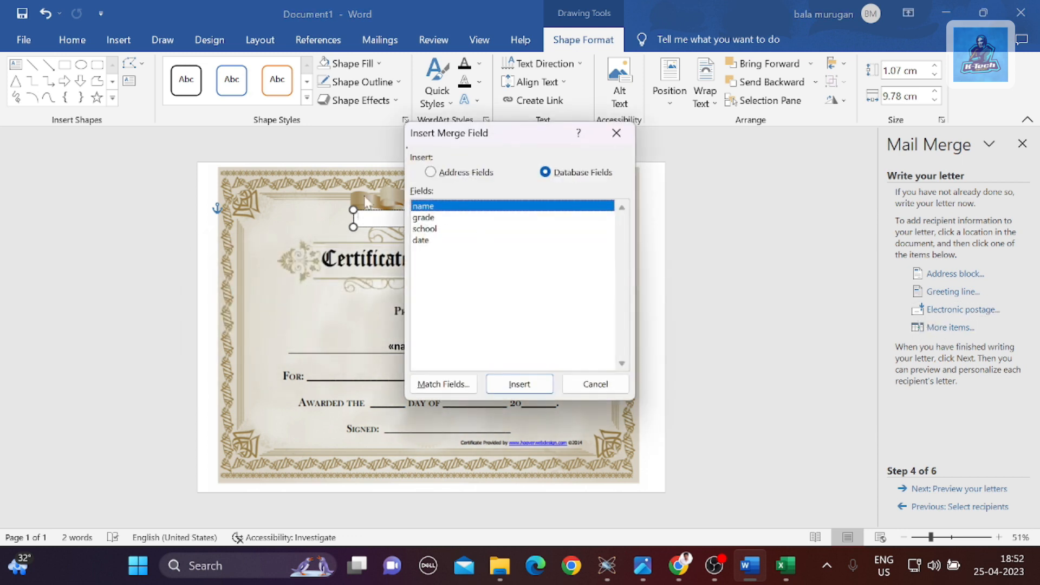
{"action": "left_click", "coordinate": [436, 242]}
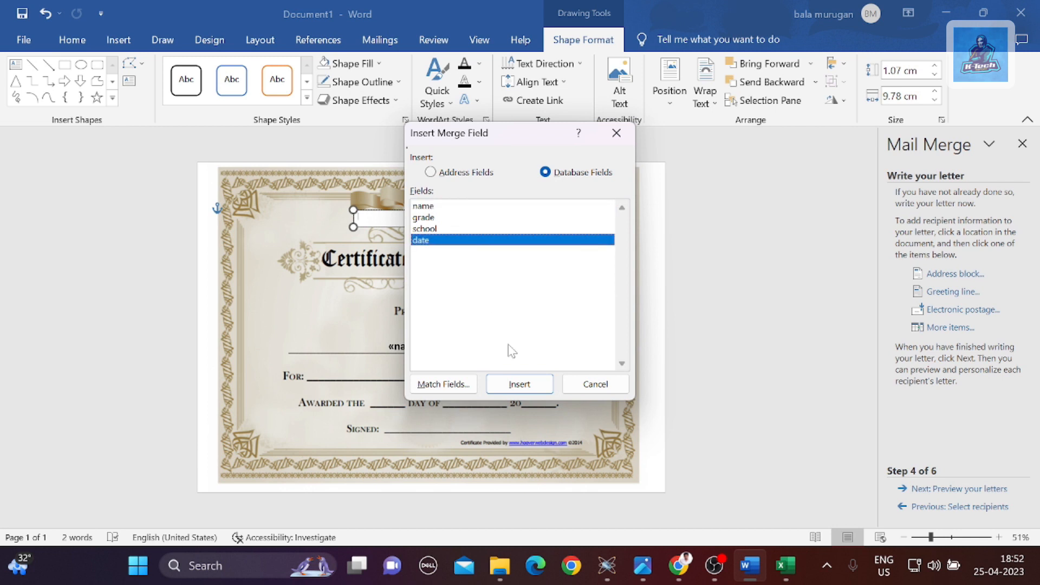
{"action": "left_click", "coordinate": [523, 385]}
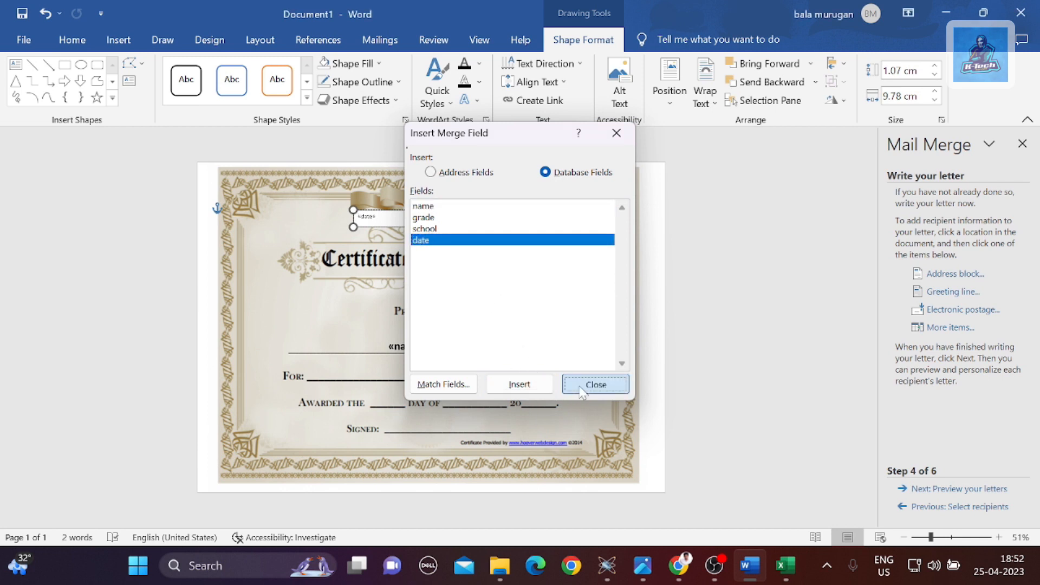
{"action": "left_click", "coordinate": [595, 383]}
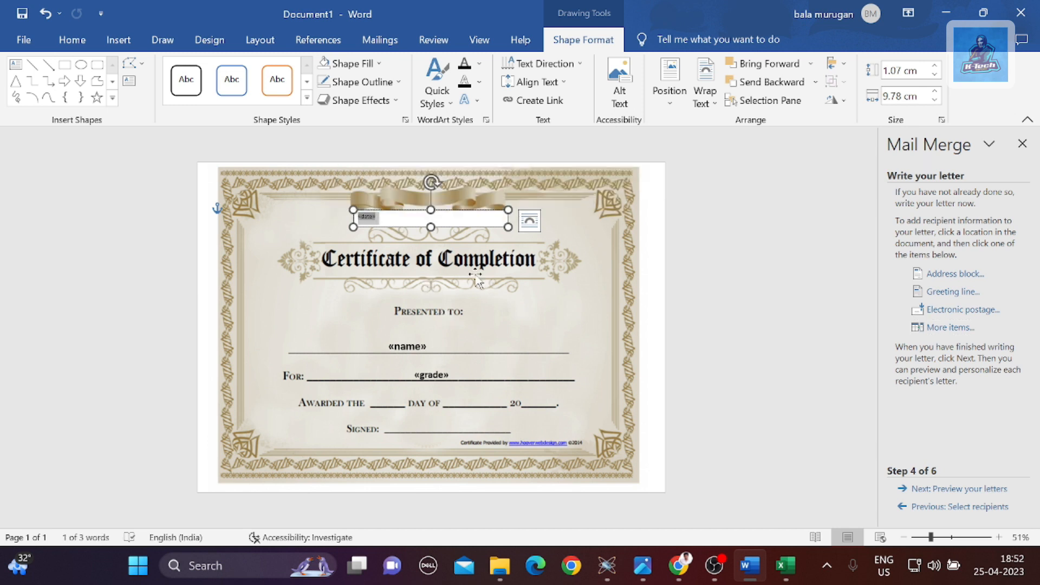
Enlarge the date merge field to 20 pt and make it bold.
{"action": "left_click", "coordinate": [396, 221]}
{"action": "double_click", "coordinate": [369, 217]}
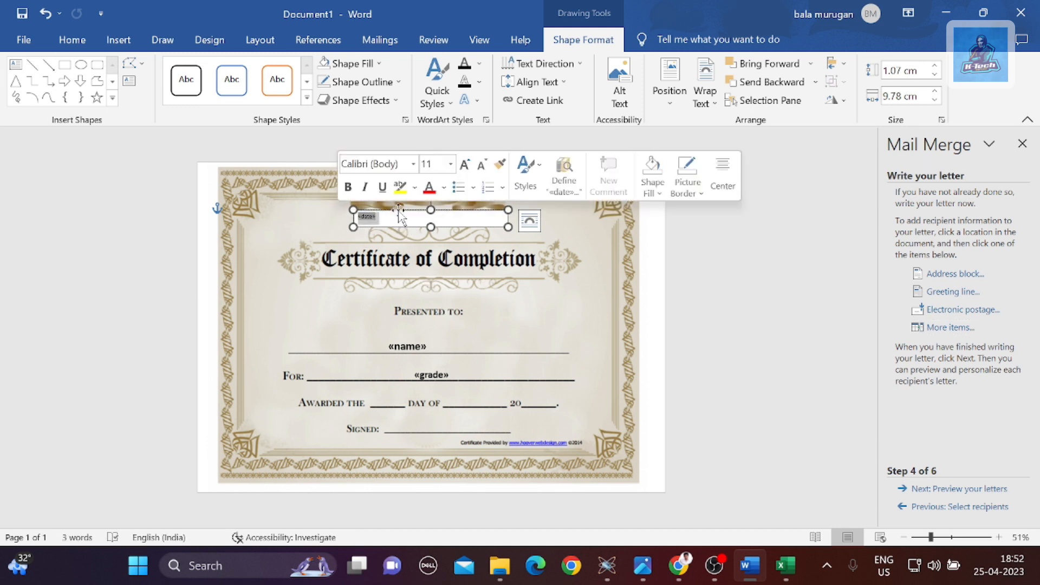
{"action": "left_click", "coordinate": [465, 163]}
{"action": "left_click", "coordinate": [465, 163]}
{"action": "left_click", "coordinate": [464, 164]}
{"action": "left_click", "coordinate": [465, 164]}
{"action": "left_click", "coordinate": [465, 163]}
{"action": "left_click", "coordinate": [348, 187]}
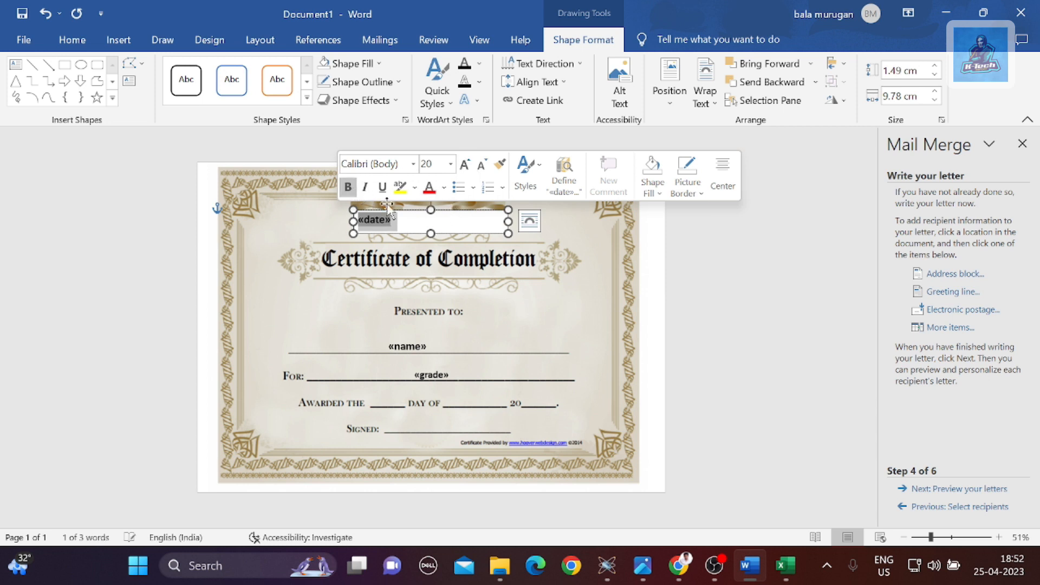
Remove the fill and the outline from the date text box.
{"action": "right_click", "coordinate": [492, 214]}
{"action": "left_click", "coordinate": [542, 140]}
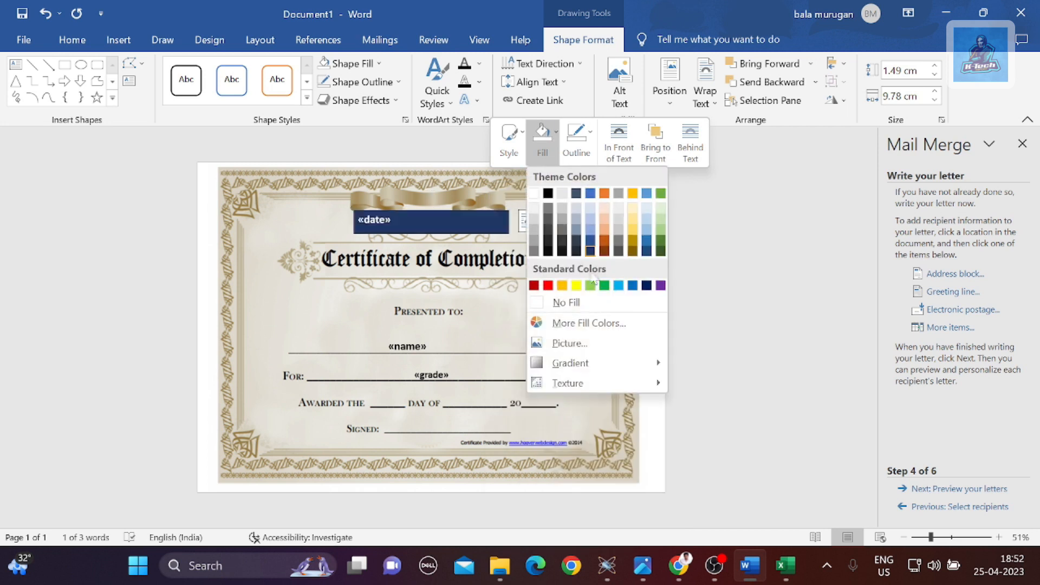
{"action": "left_click", "coordinate": [566, 302]}
{"action": "left_click", "coordinate": [576, 140]}
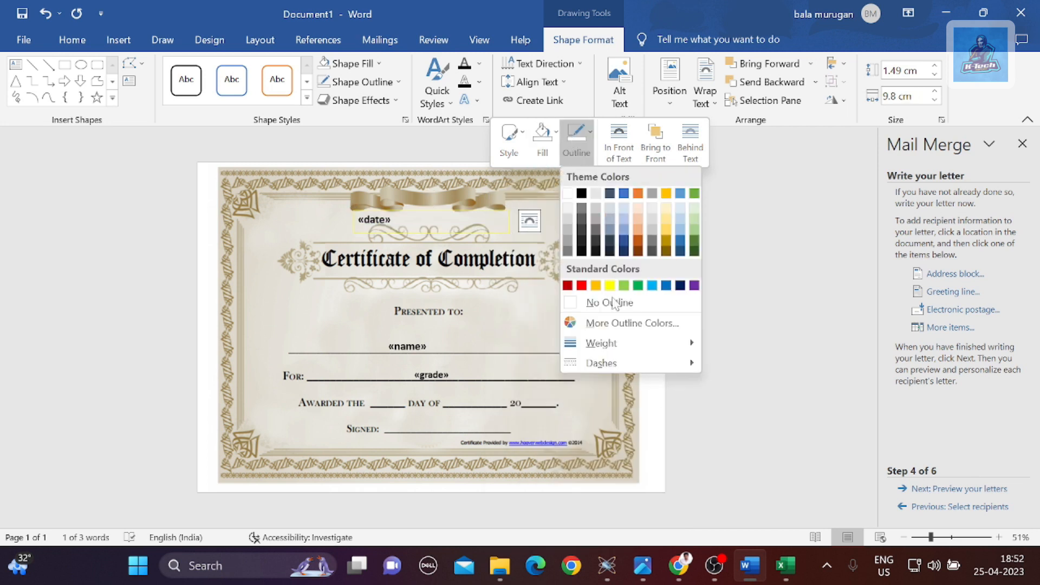
{"action": "left_click", "coordinate": [602, 302]}
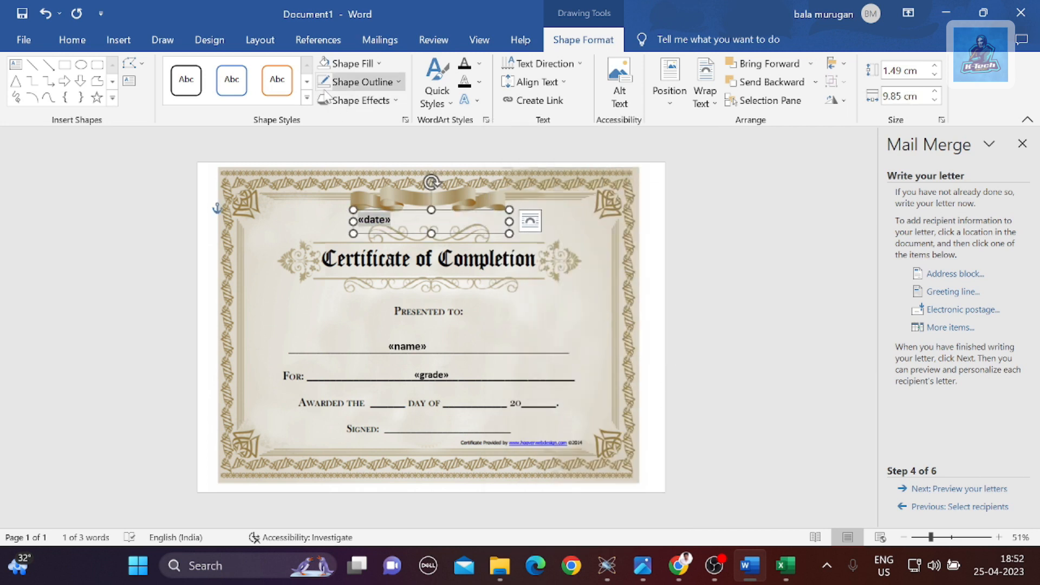
Center the date field in its text box and move the box down onto the blank after "Day of".
{"action": "left_click", "coordinate": [72, 40]}
{"action": "left_click", "coordinate": [325, 95]}
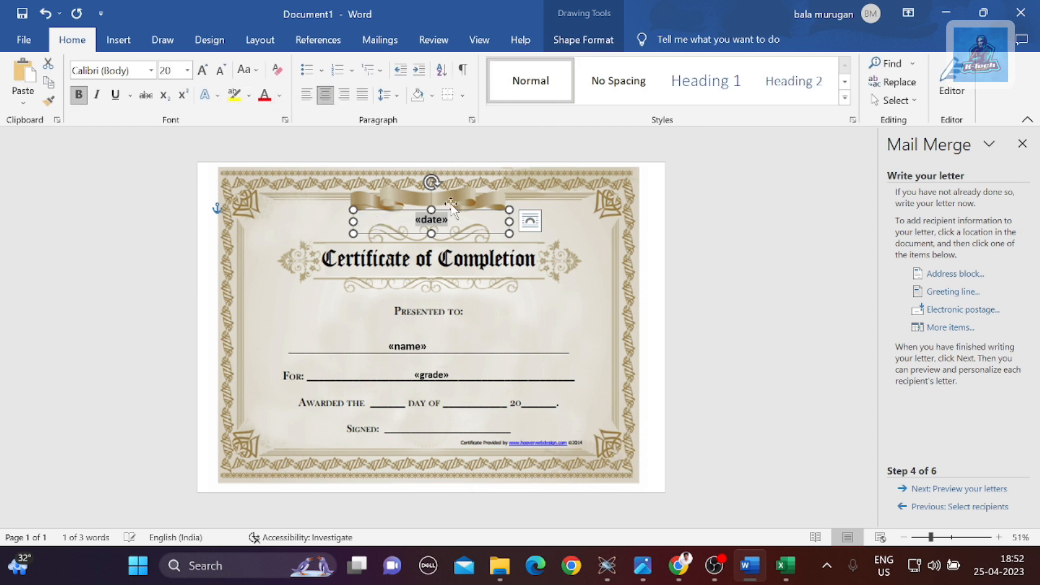
{"action": "mouse_move", "coordinate": [461, 210]}
{"action": "left_mouse_down"}
{"action": "mouse_move", "coordinate": [509, 374]}
{"action": "mouse_move", "coordinate": [504, 390]}
{"action": "left_mouse_up"}
{"action": "left_click", "coordinate": [423, 329]}
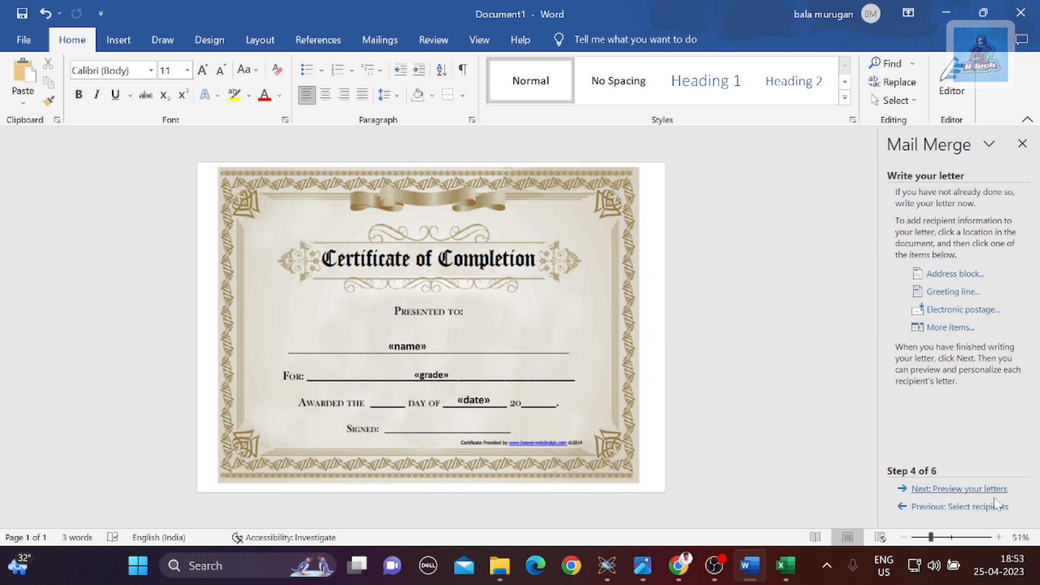
Advance the mail merge to the letter preview and check the name, grade and date on the first recipient's certificate.
{"action": "left_click", "coordinate": [960, 490]}
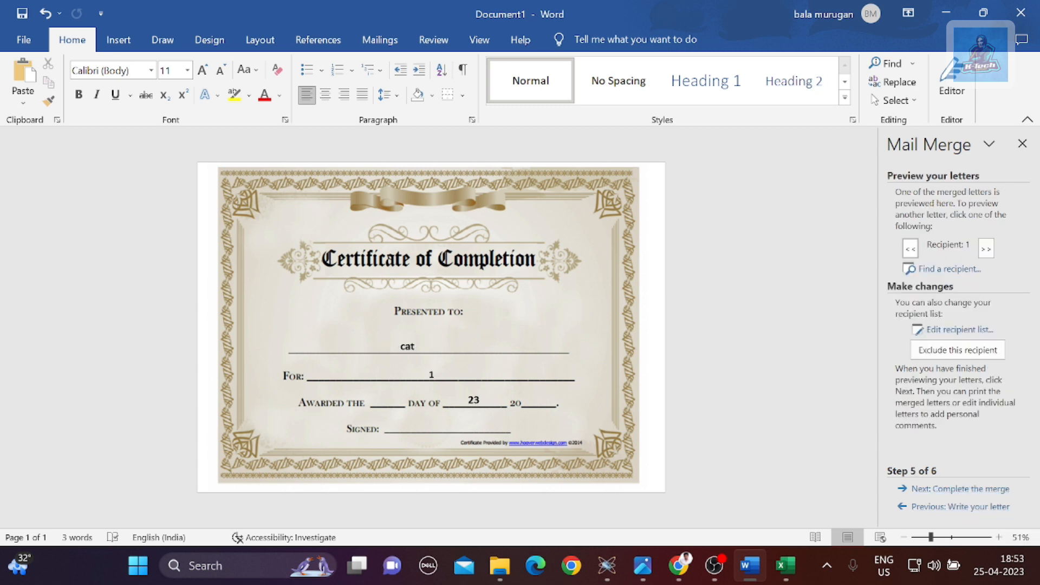
{"action": "left_click", "coordinate": [407, 347]}
{"action": "left_click", "coordinate": [545, 355]}
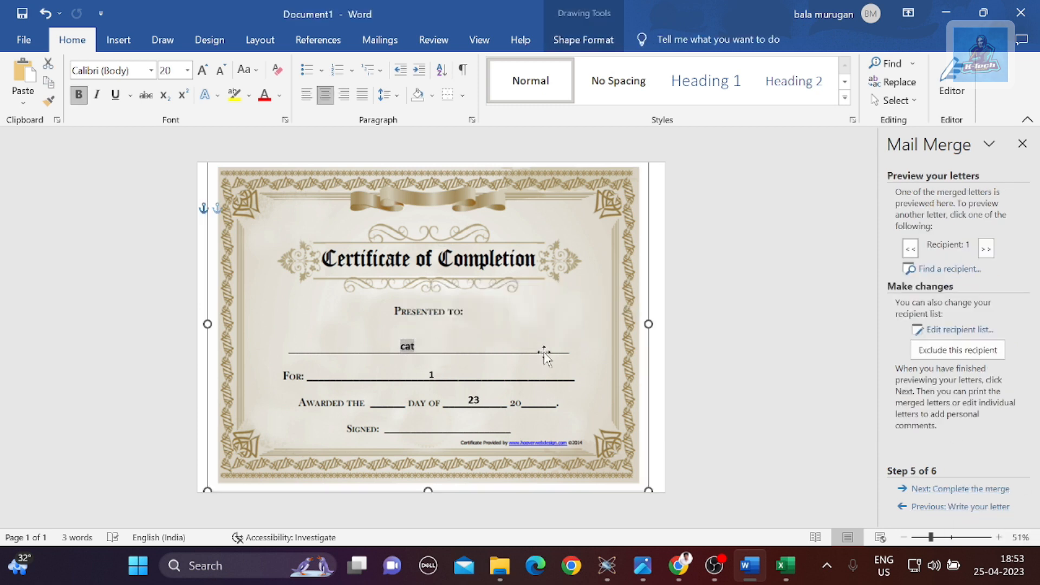
{"action": "left_click", "coordinate": [411, 367]}
{"action": "left_click", "coordinate": [463, 386]}
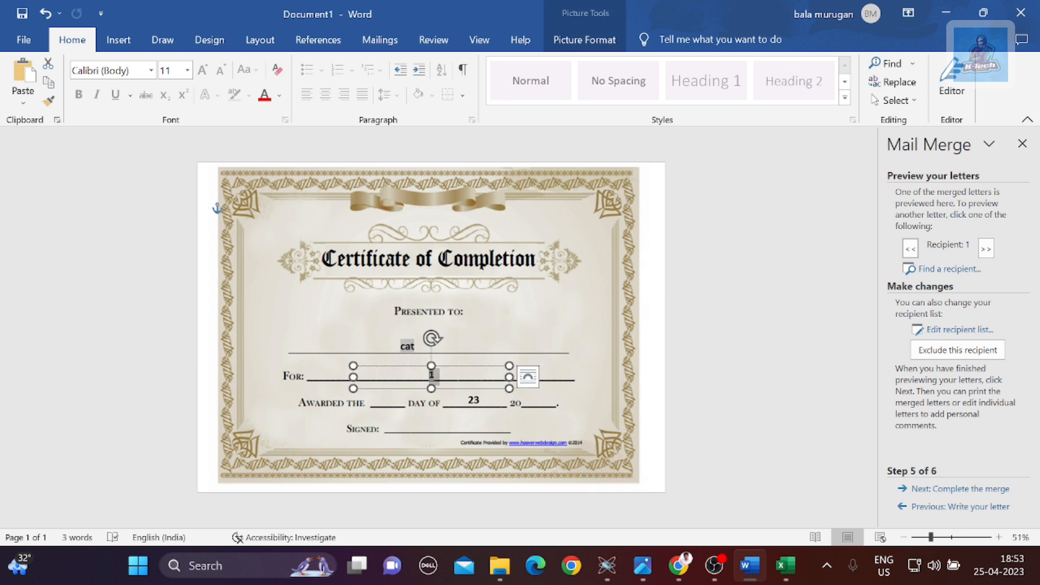
{"action": "left_click", "coordinate": [469, 399]}
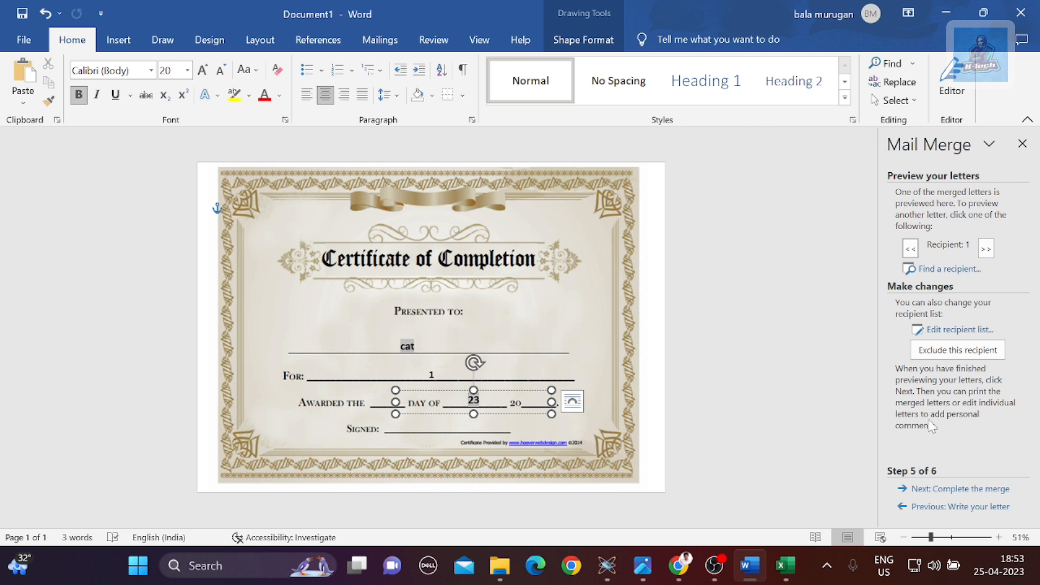
Page through the merged certificates up to recipient 4 and return to recipient 1.
{"action": "left_click", "coordinate": [986, 248]}
{"action": "left_click", "coordinate": [350, 366]}
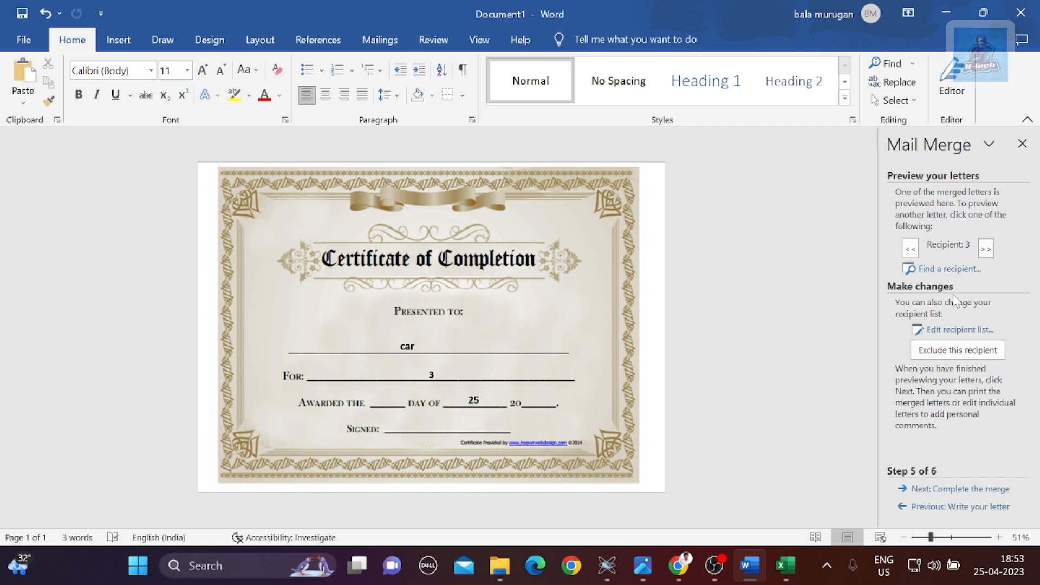
{"action": "left_click", "coordinate": [986, 248]}
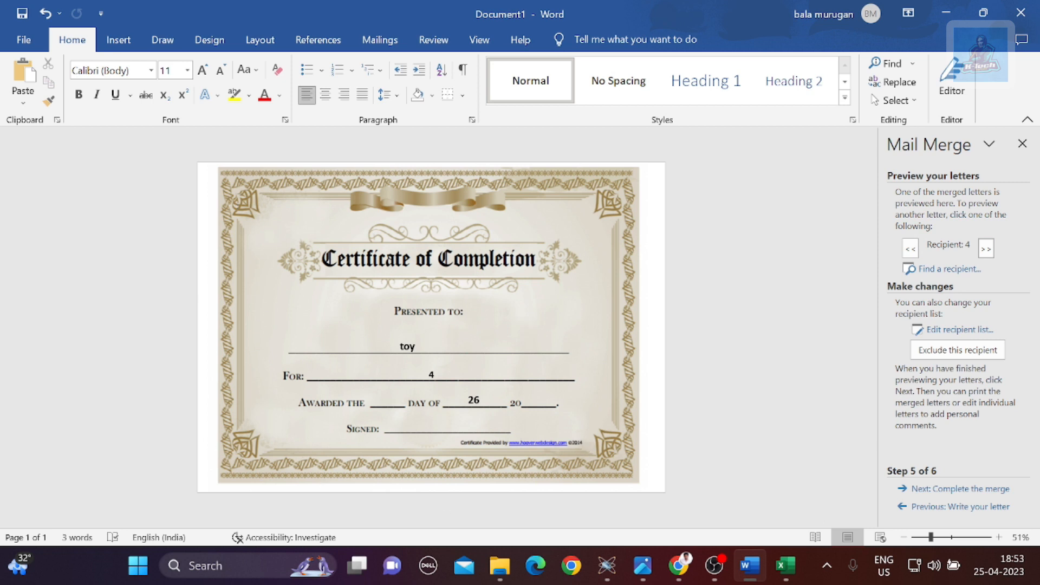
{"action": "left_click", "coordinate": [909, 249]}
{"action": "left_click", "coordinate": [909, 249]}
{"action": "left_click", "coordinate": [910, 250]}
Advance to completing the merge and print all records on the RICOH SP C250DN PCL 5c printer.
{"action": "left_click", "coordinate": [925, 489]}
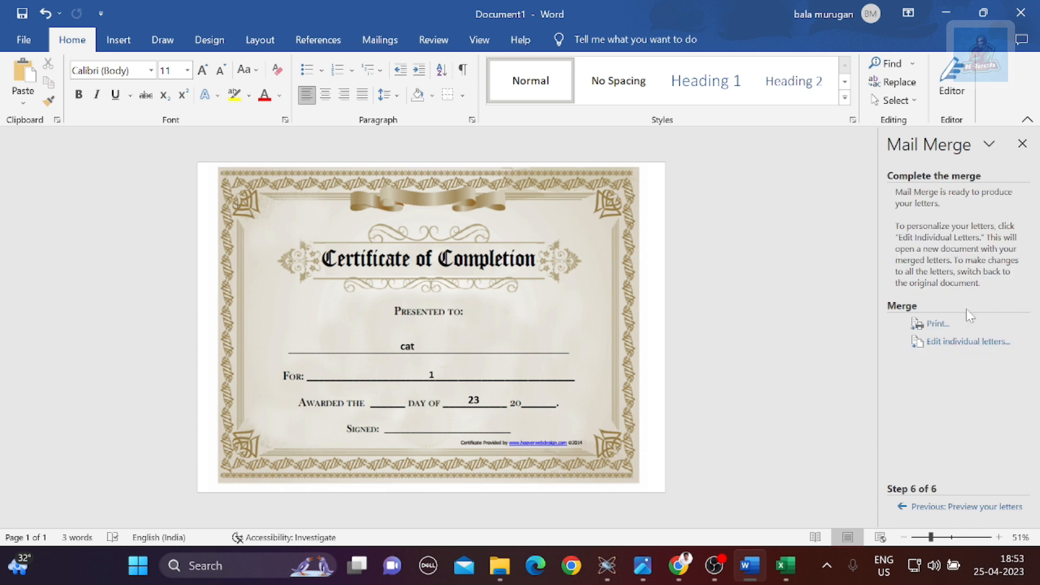
{"action": "left_click", "coordinate": [938, 324]}
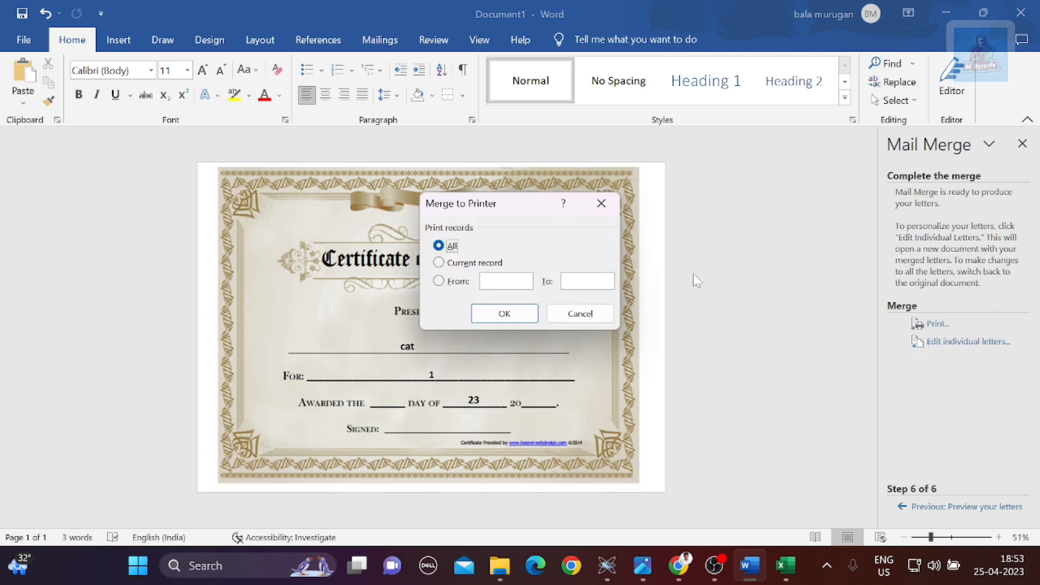
{"action": "left_click", "coordinate": [504, 313]}
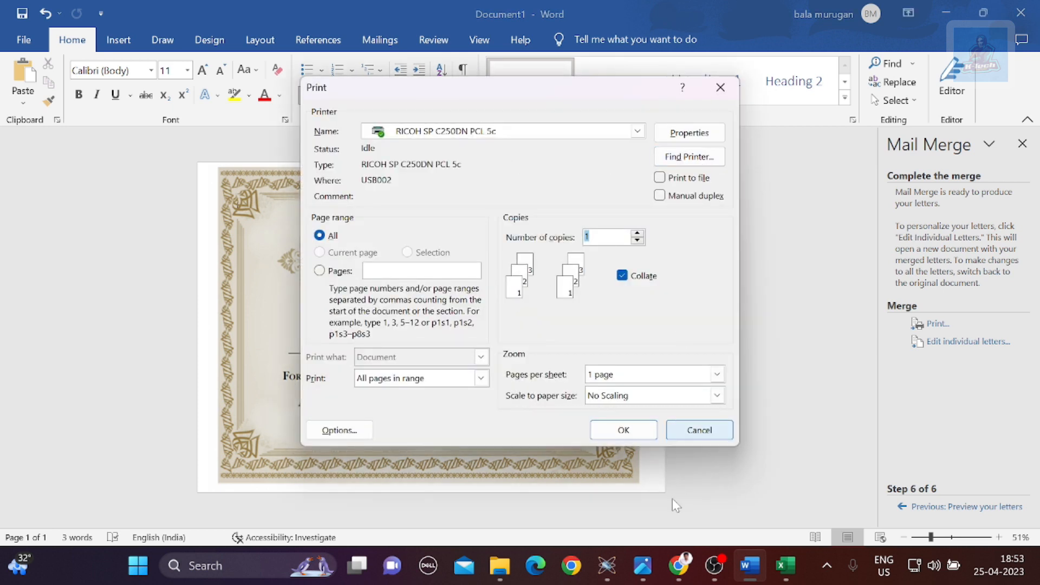
{"action": "left_click", "coordinate": [625, 432]}
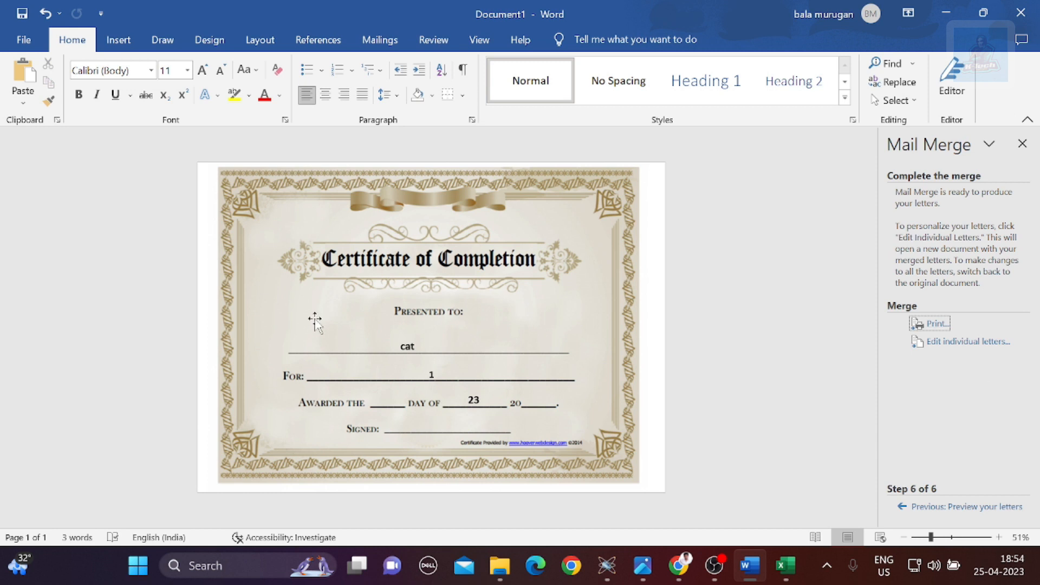
Switch to the Book1 workbook in Excel to review the recipient data, and minimize both windows.
{"action": "left_click", "coordinate": [946, 13]}
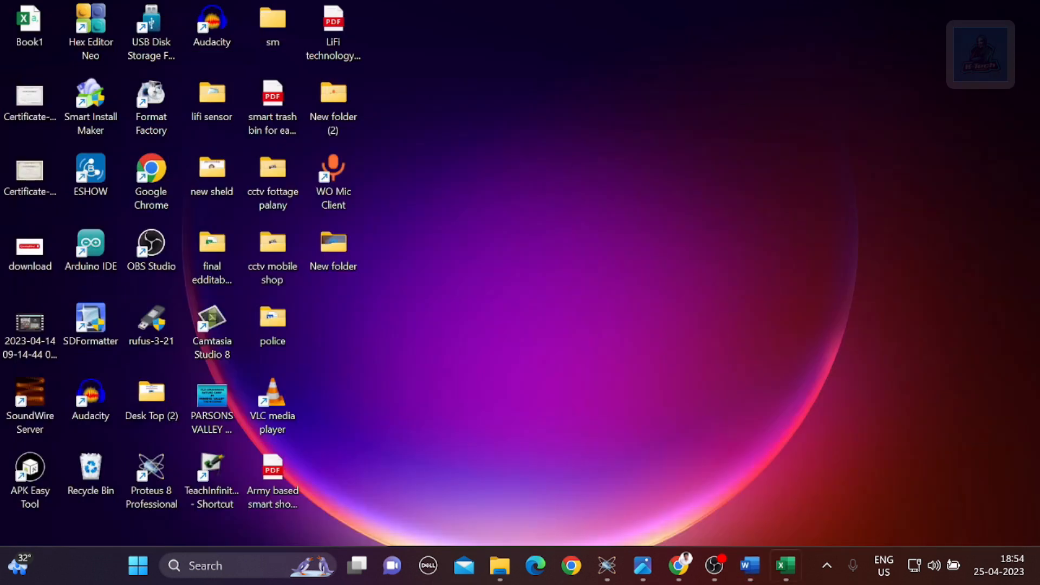
{"action": "left_click", "coordinate": [785, 565]}
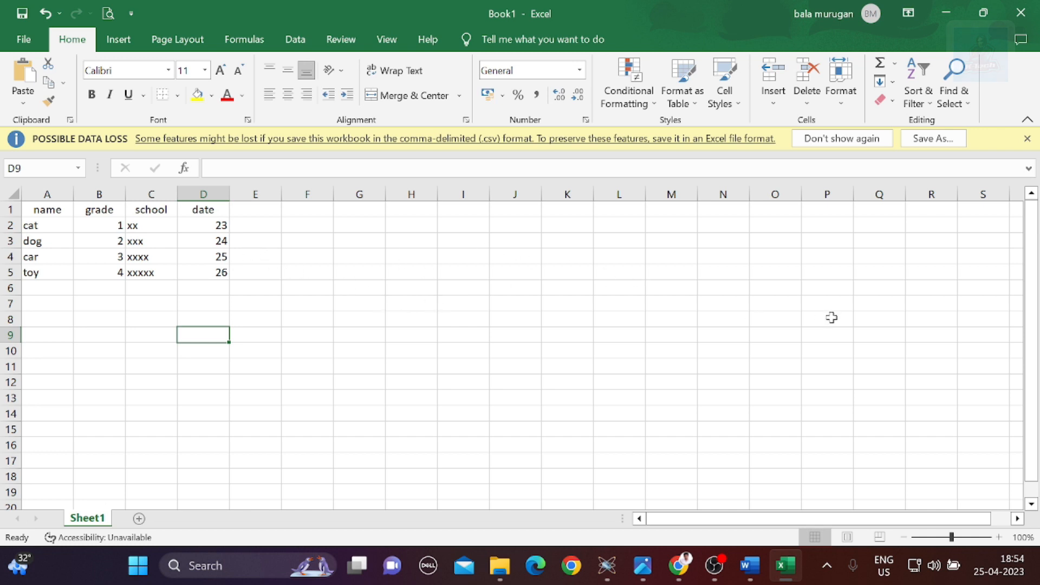
{"action": "left_click", "coordinate": [954, 9]}
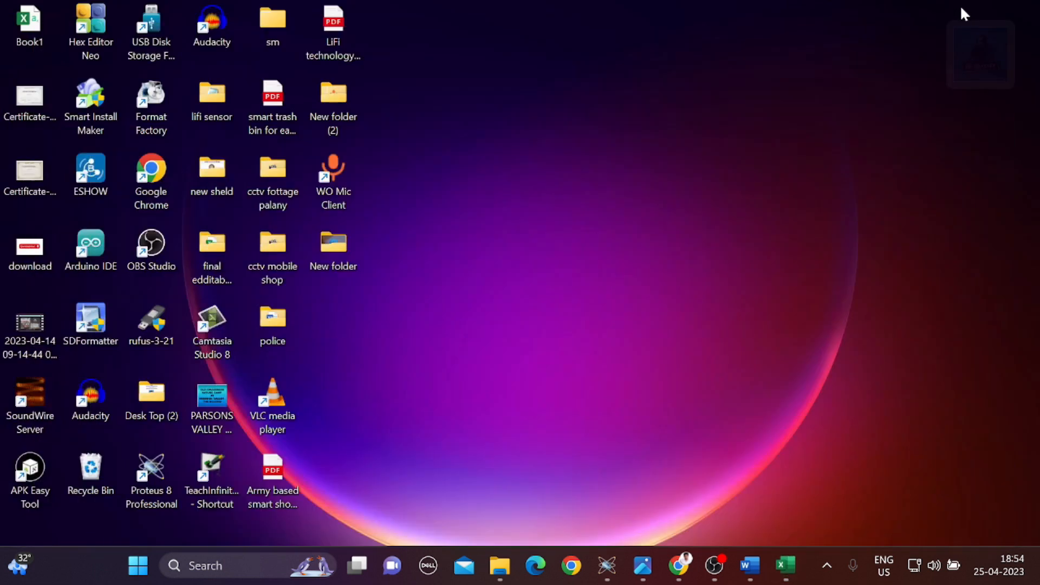